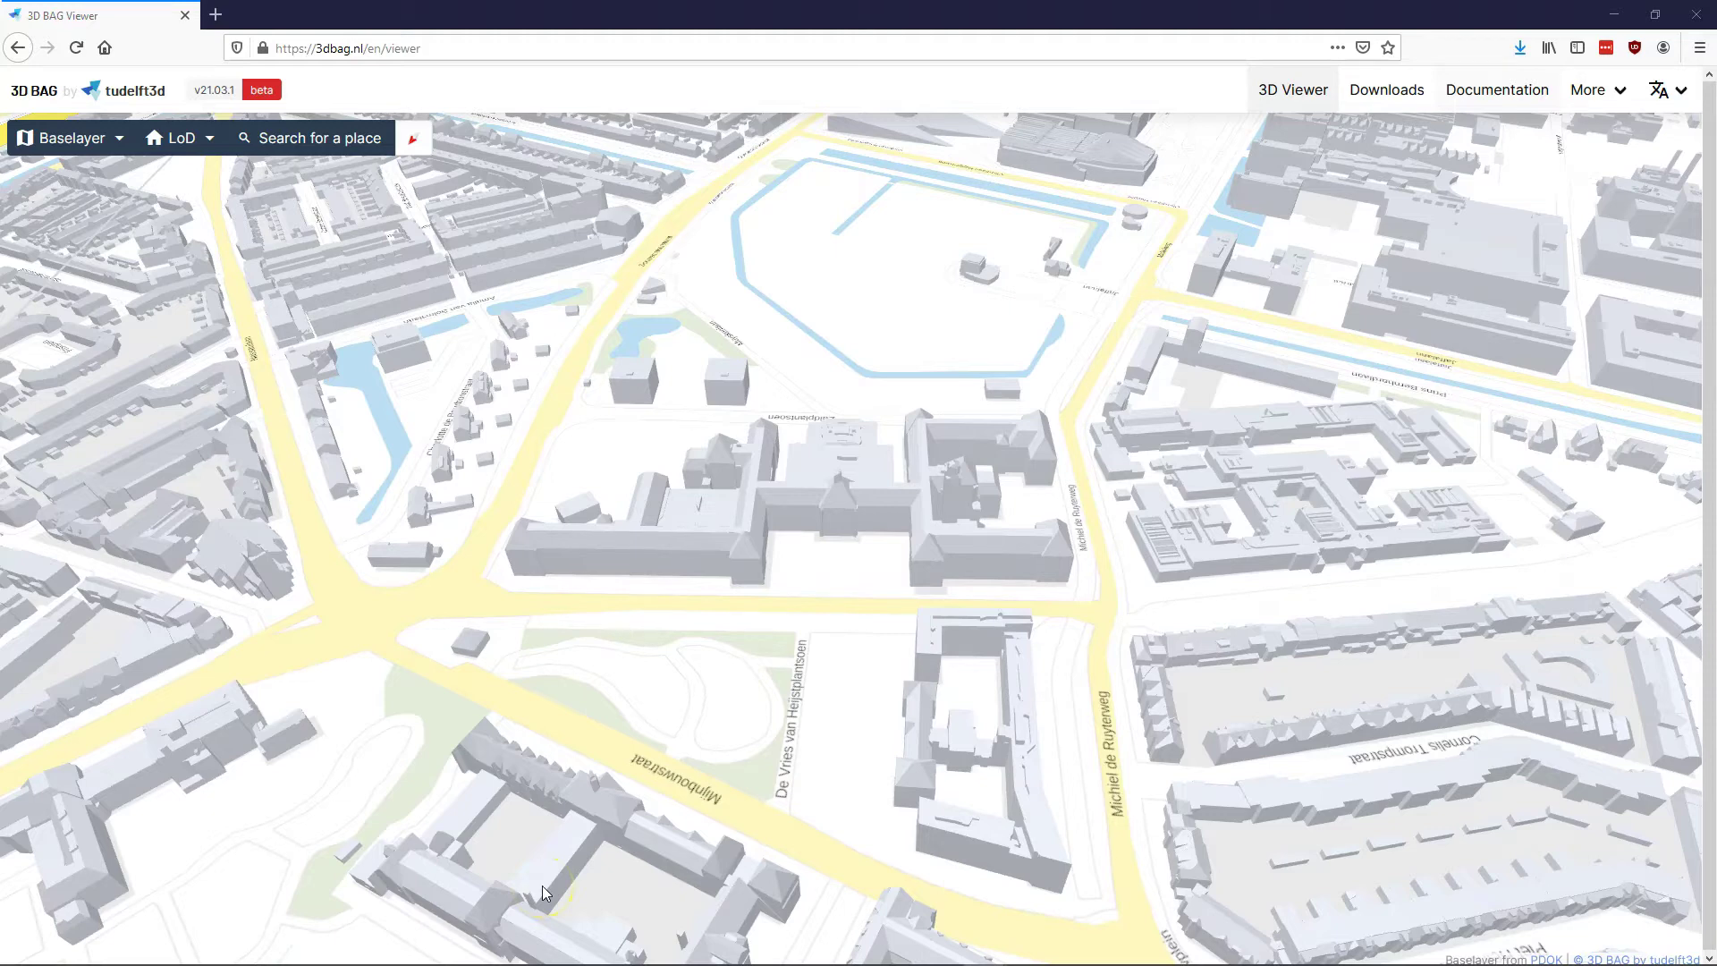
- Select the large building complex along Julianalaan and sample the height and slope on its roof and street-side wall
drag(881, 700, 717, 426)
scroll(792, 542, down, 10)
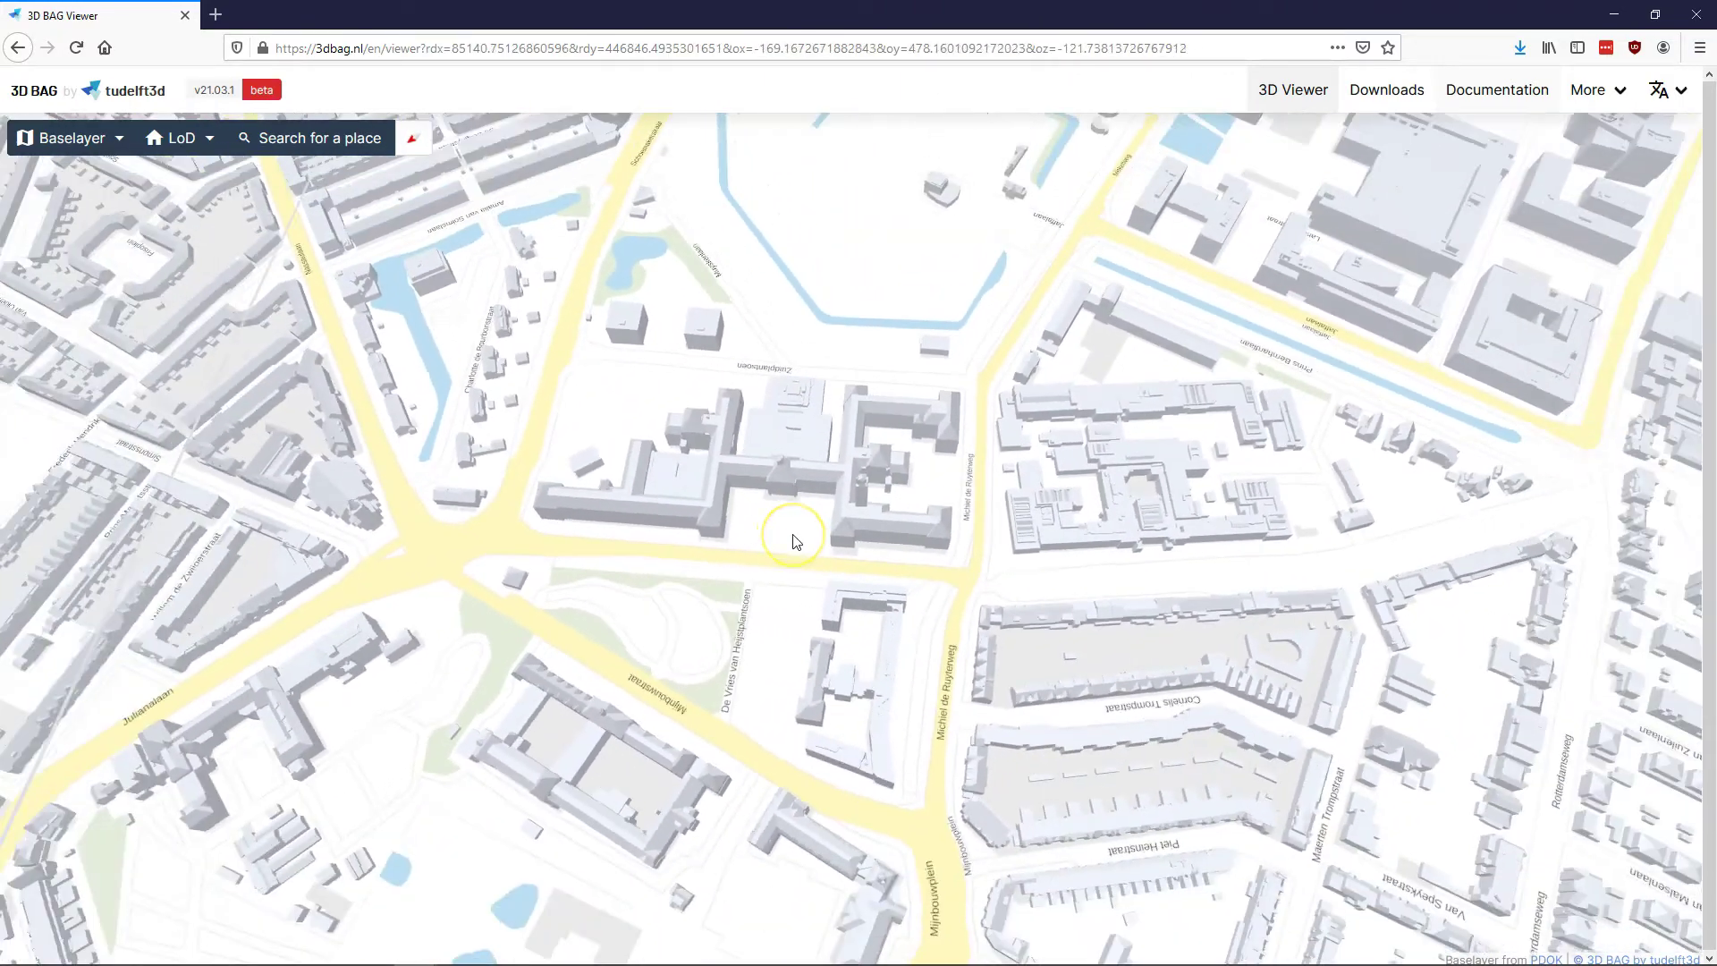
scroll(765, 580, up, 5)
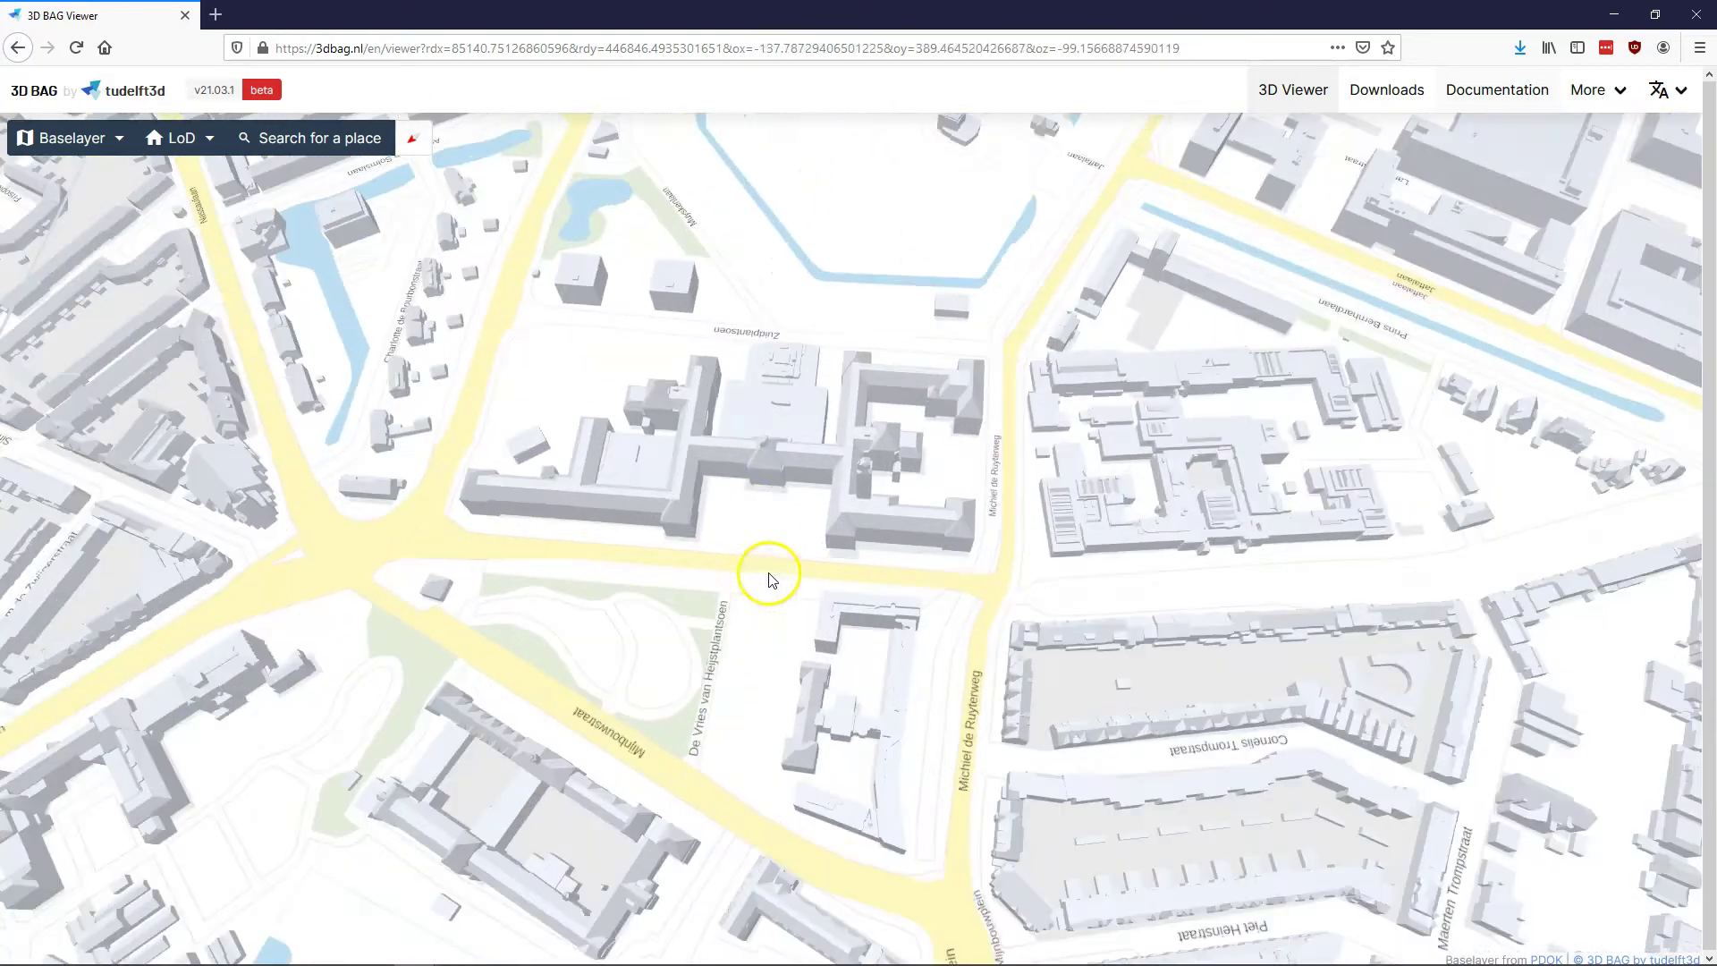
scroll(755, 621, up, 2)
drag(750, 701, 724, 497)
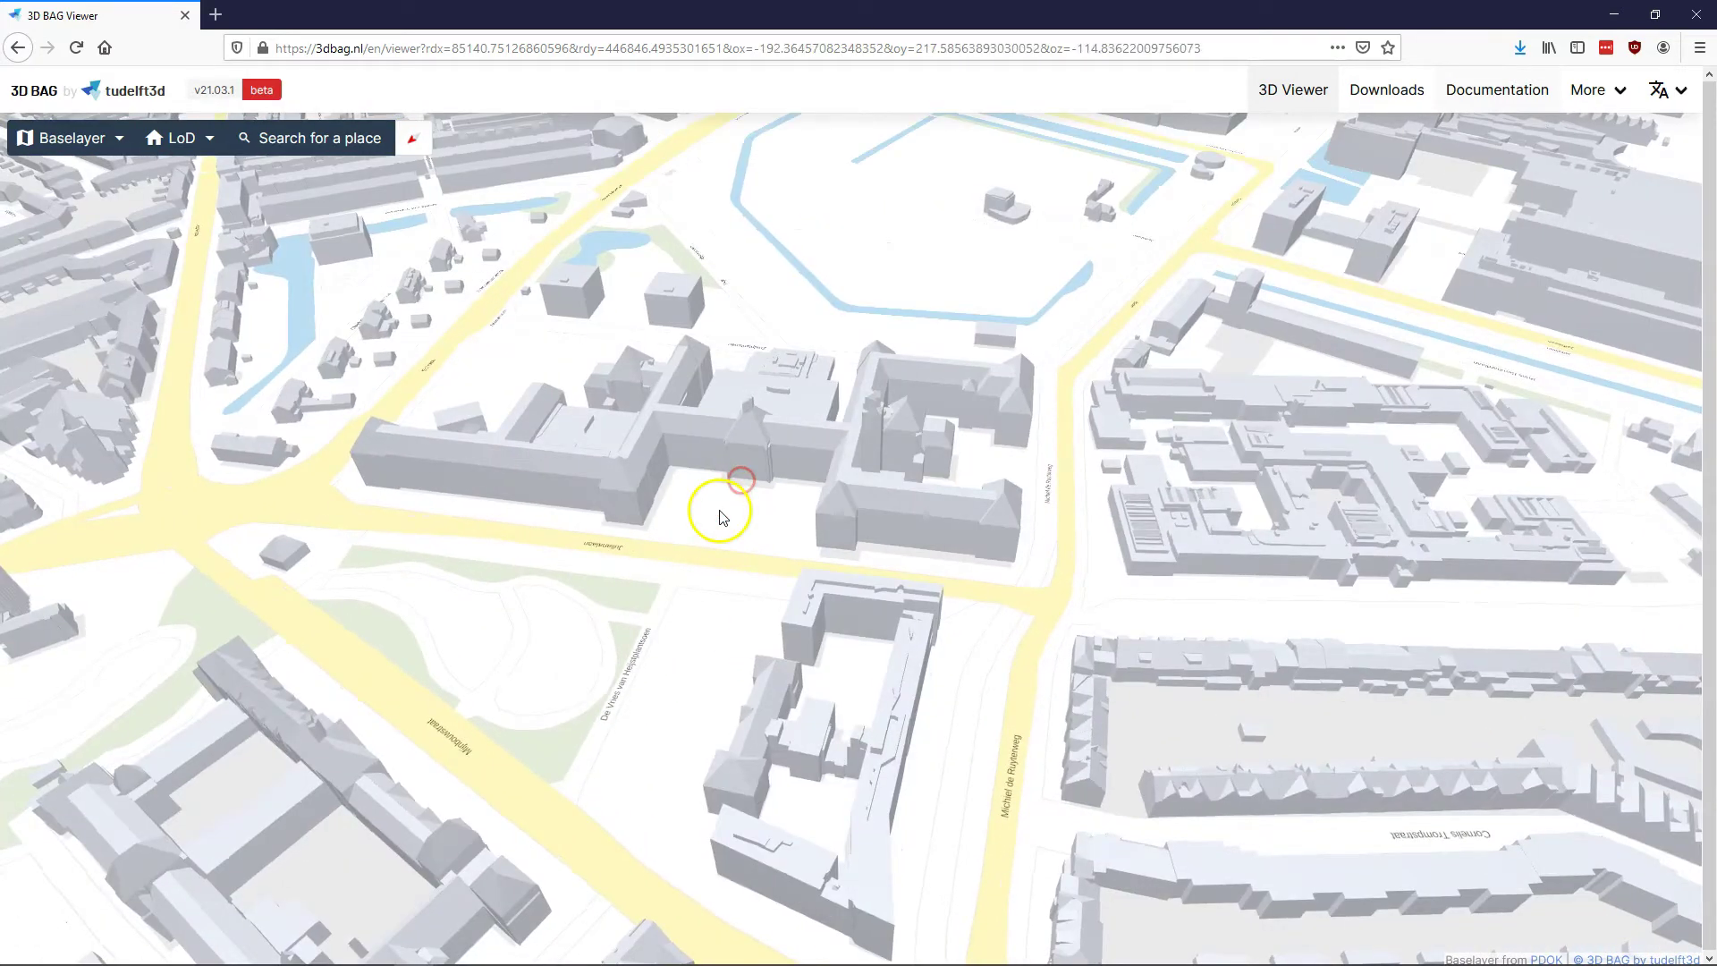
click(902, 506)
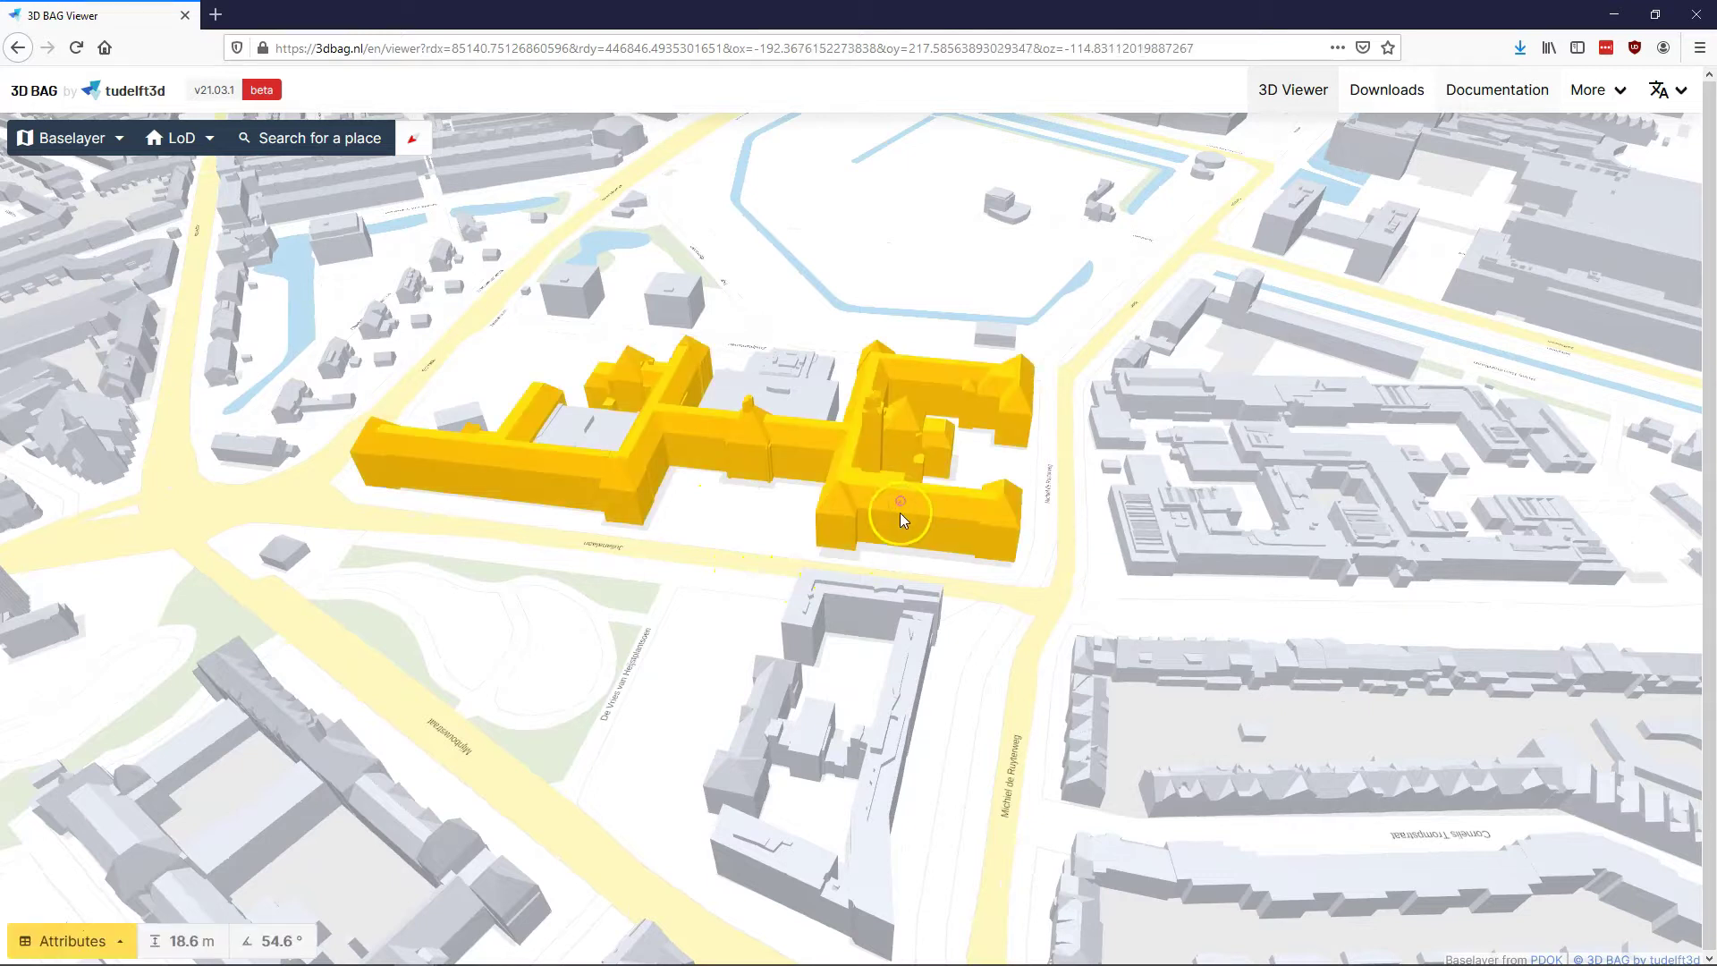
click(924, 503)
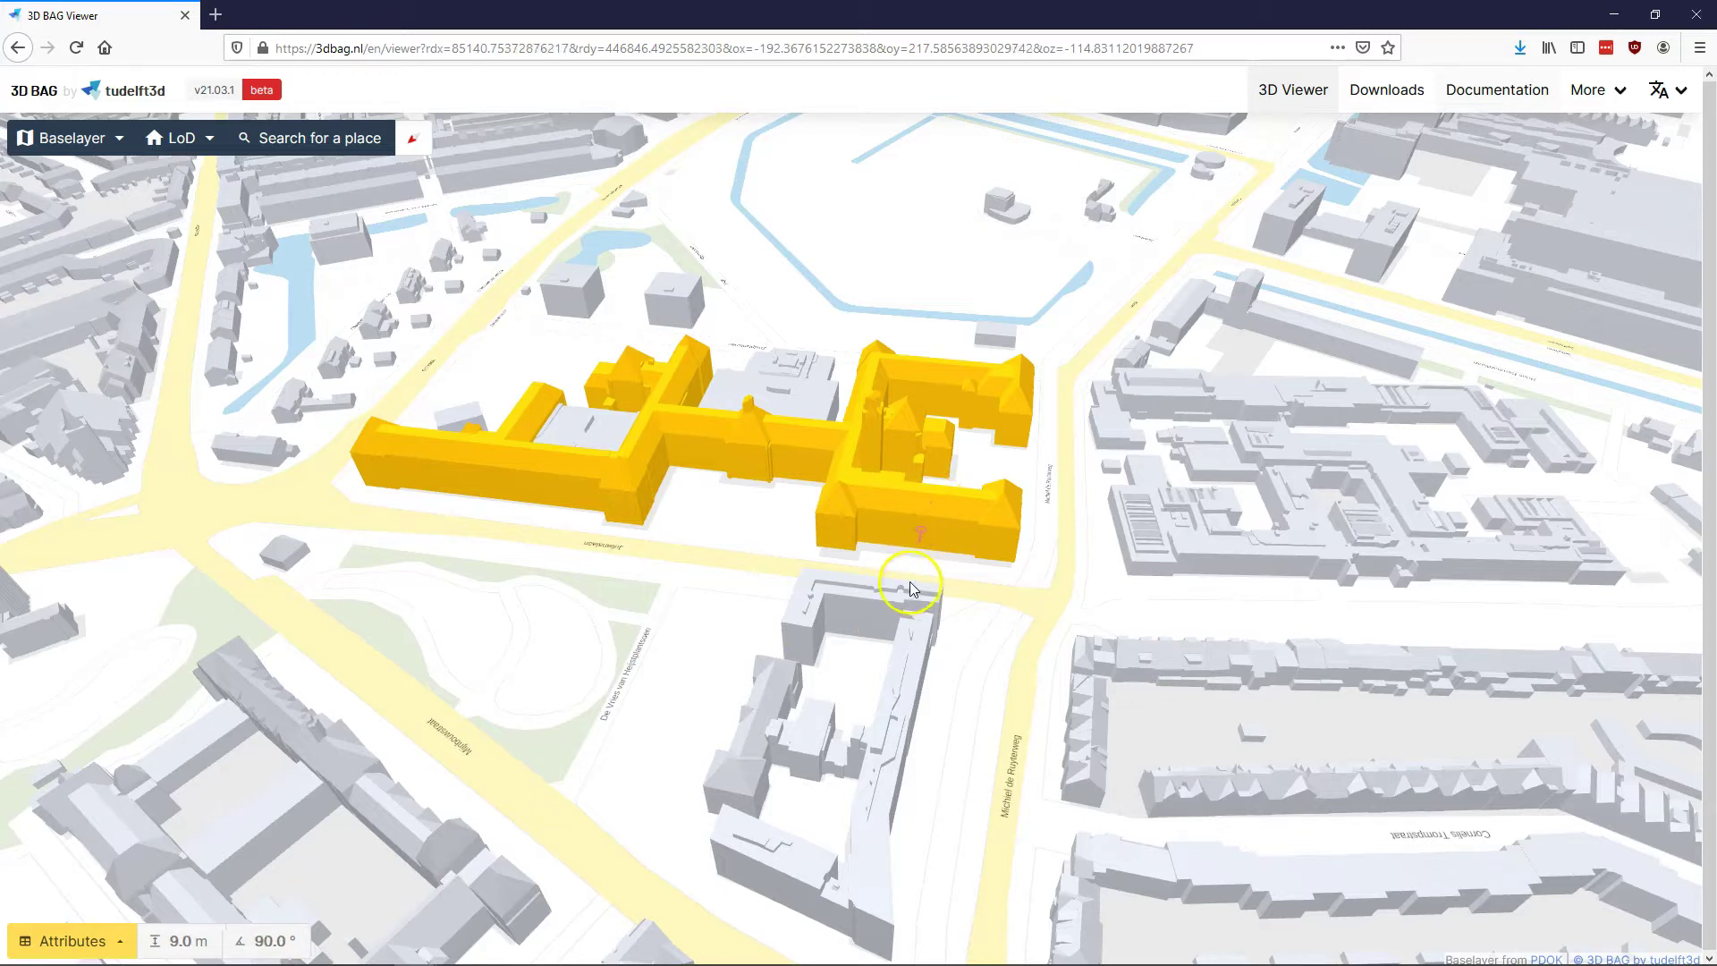
- Measure the height and slope at several points on the long roof of the selected building's end wing
double_click(930, 531)
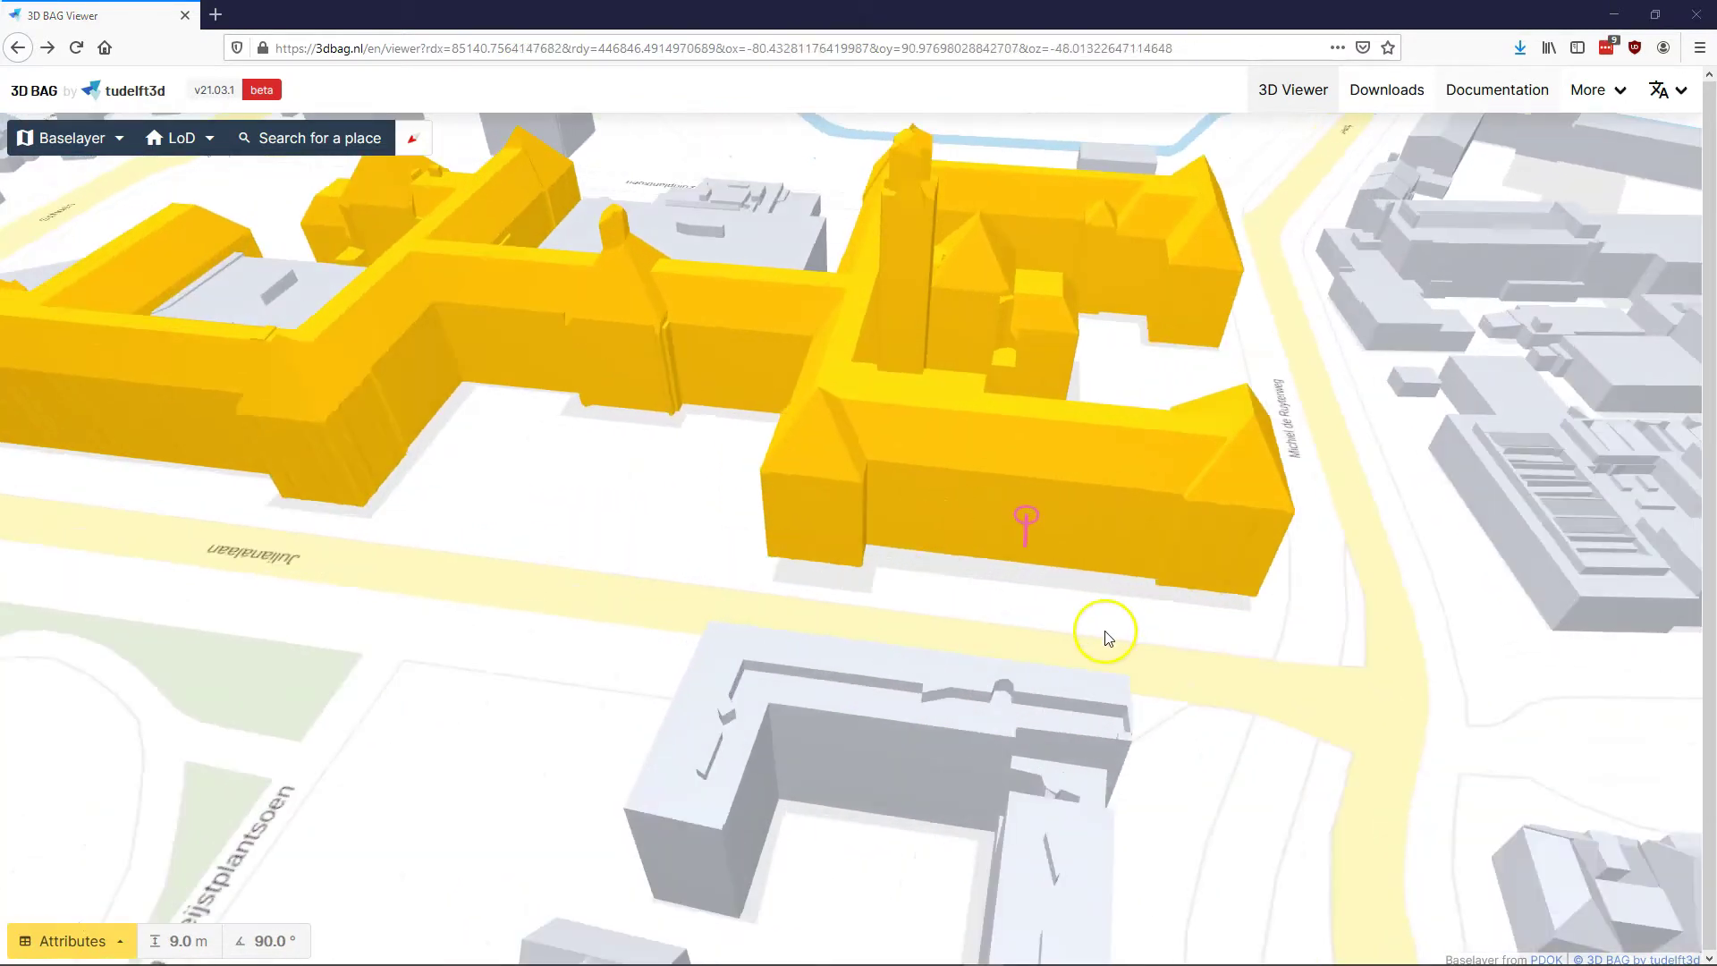
right_drag(1074, 617, 898, 571)
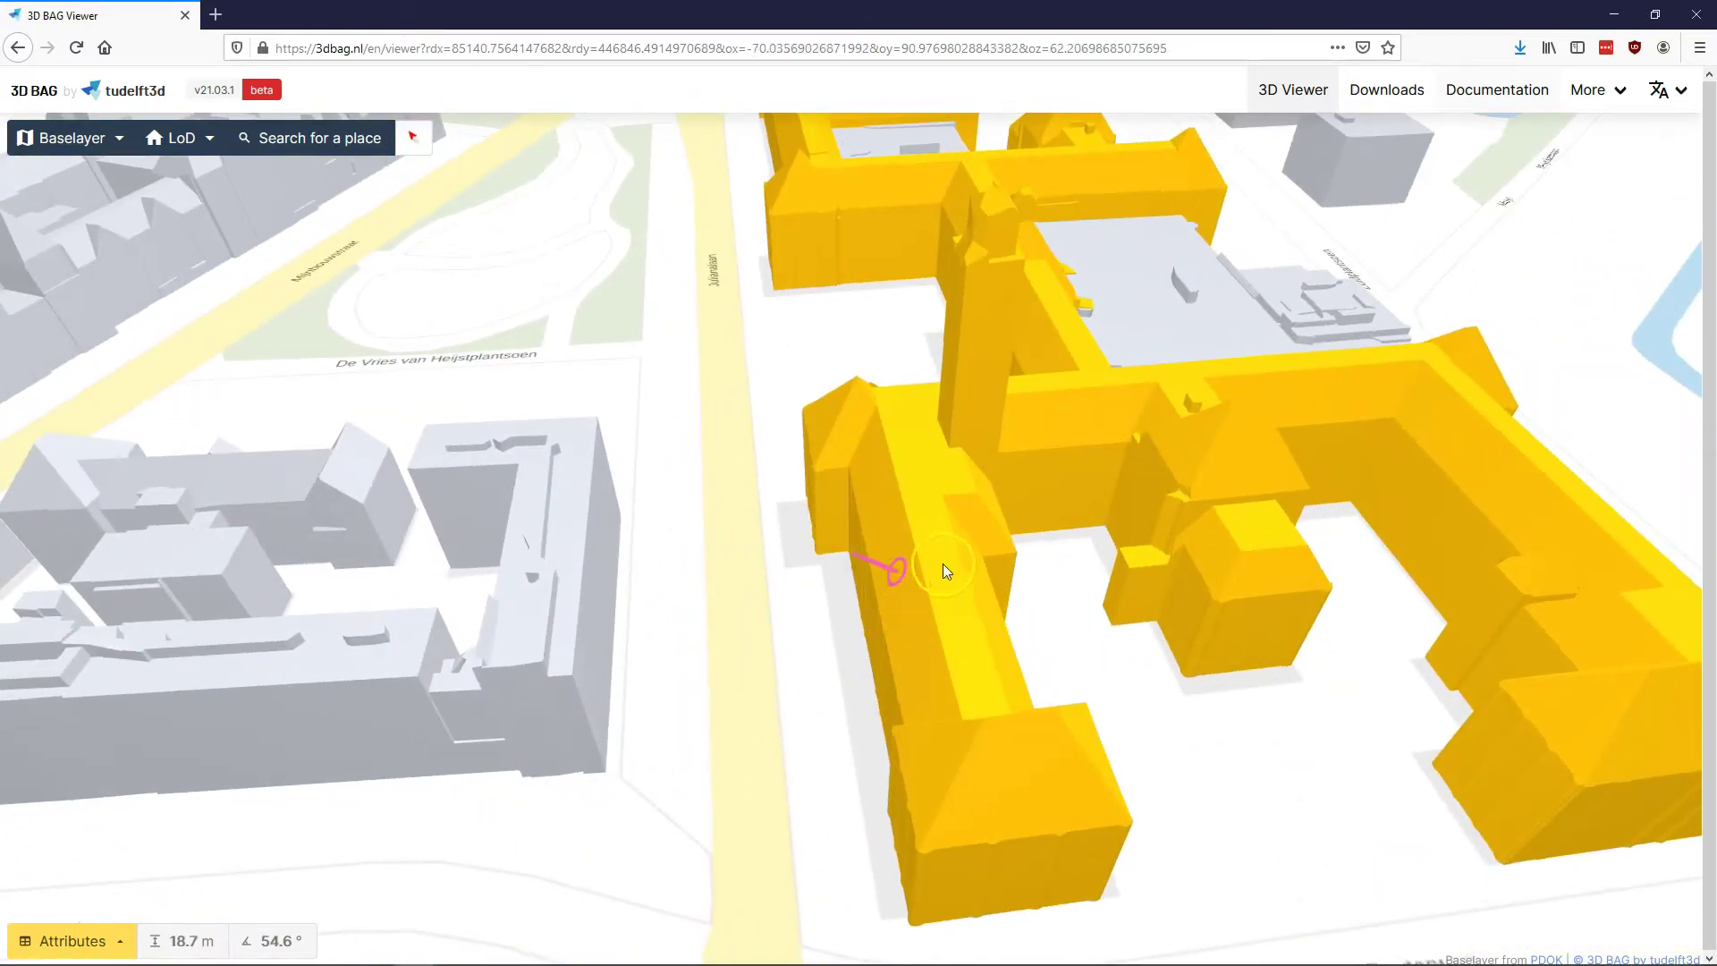
right_click(954, 742)
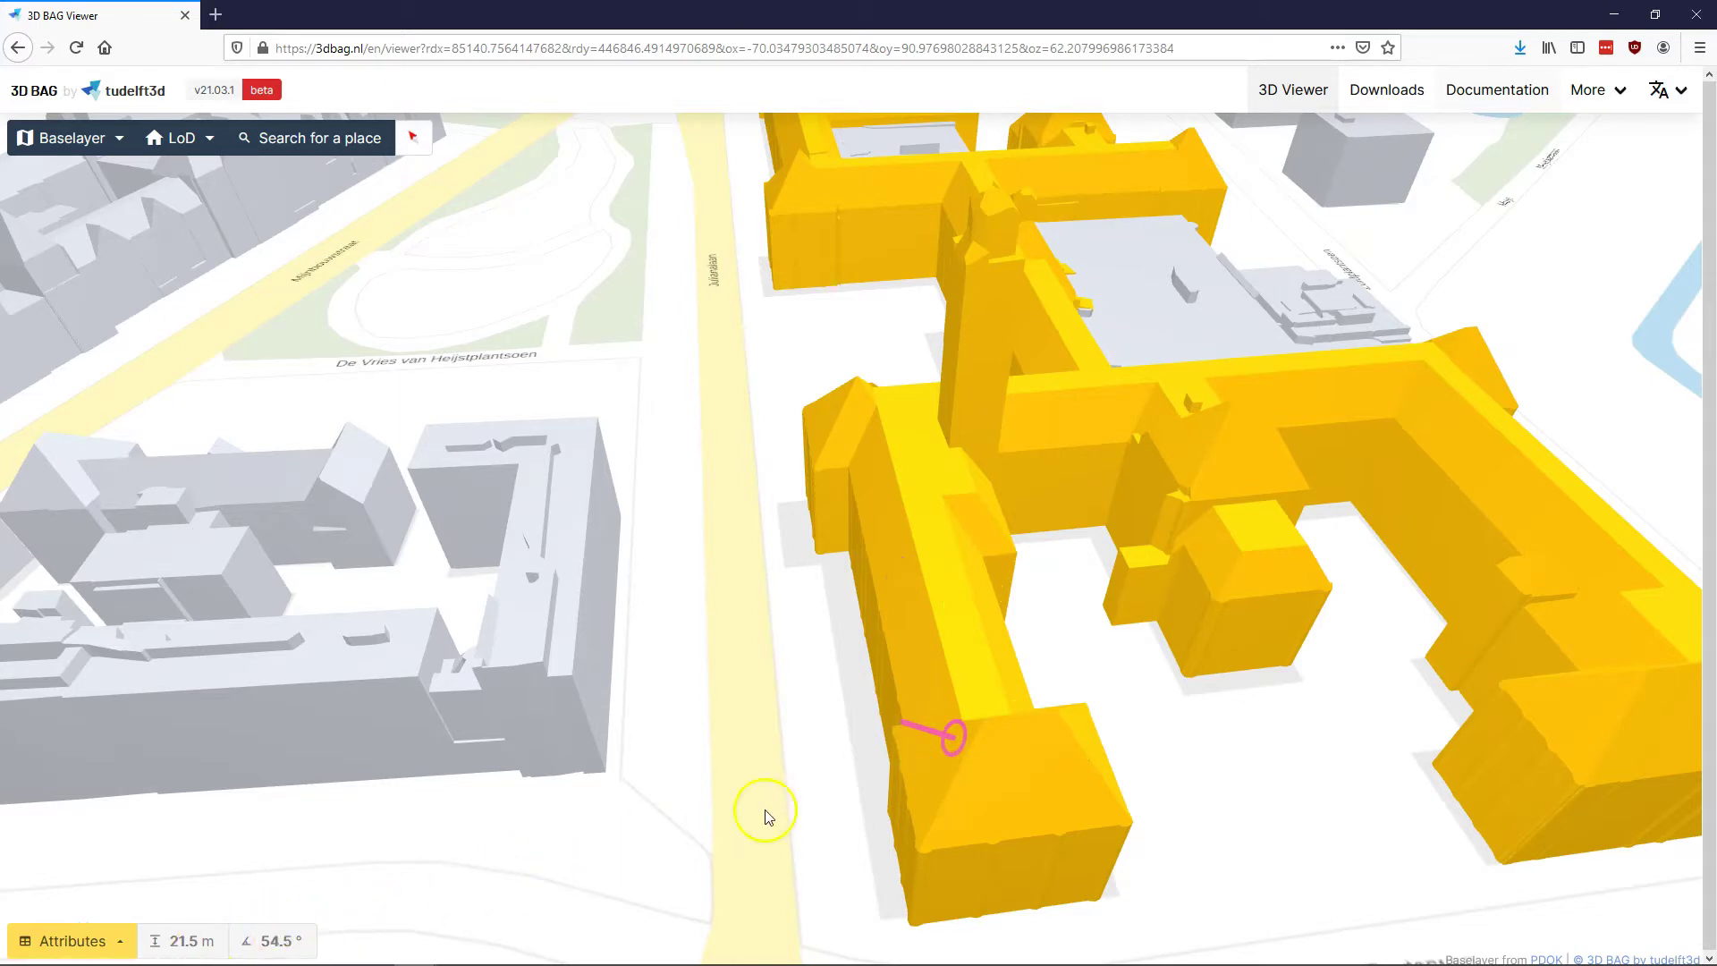
right_click(905, 645)
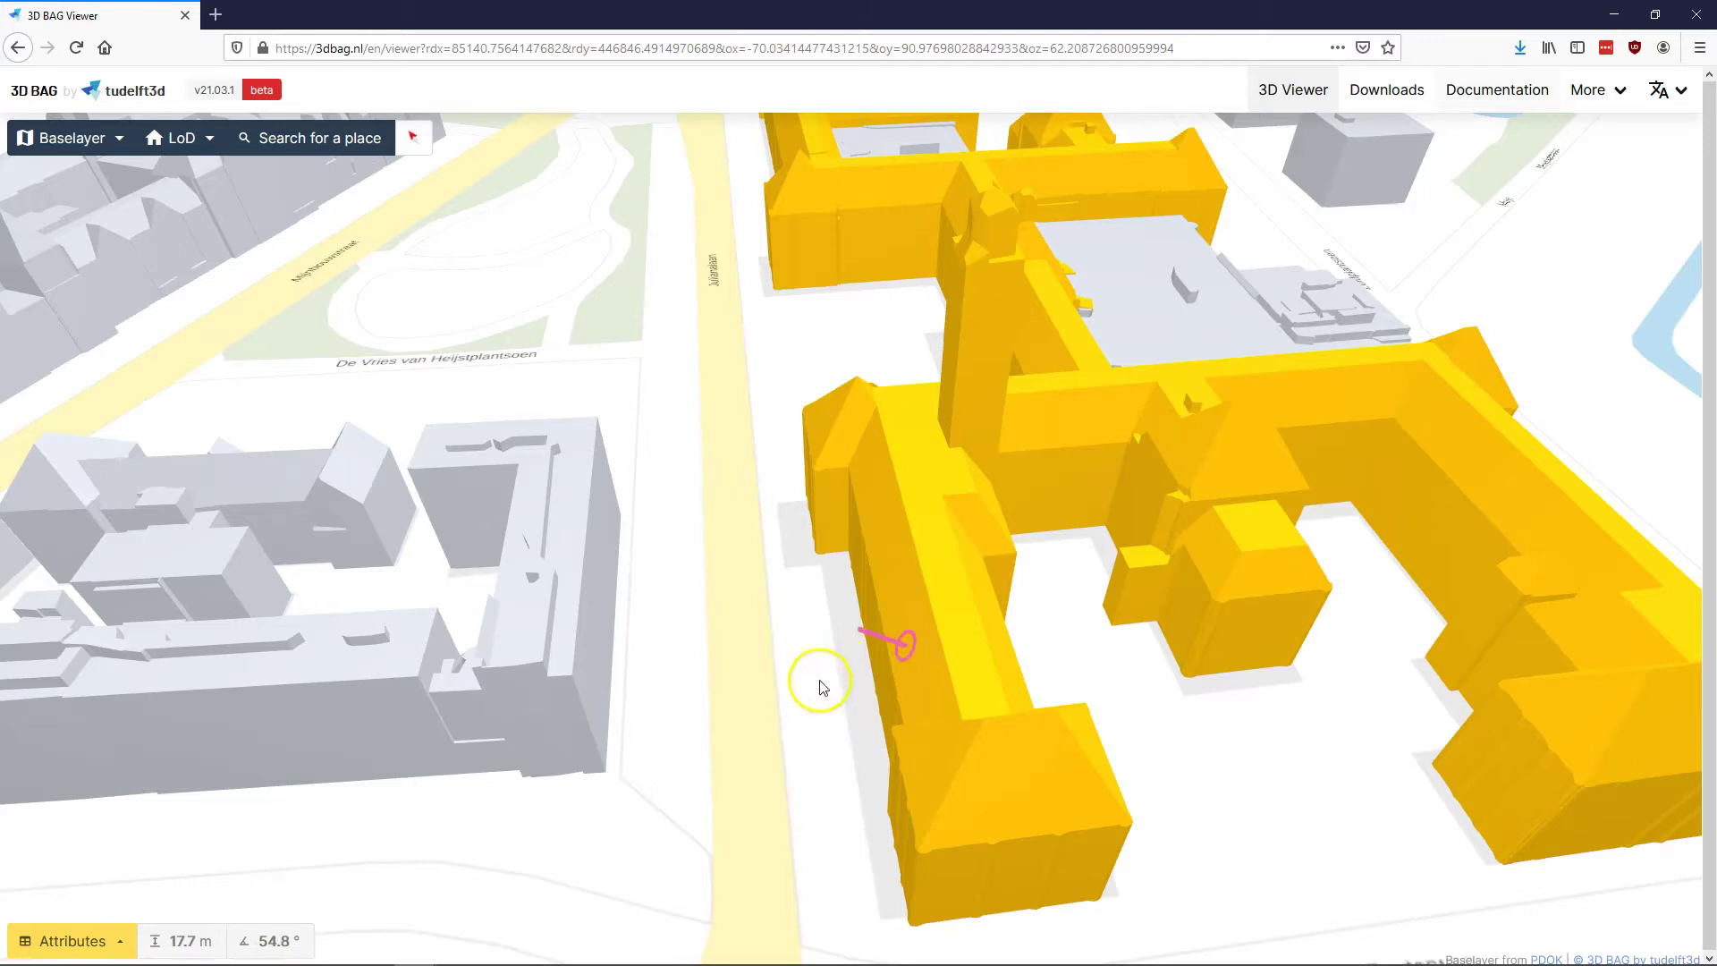
- Show the selected building's attributes and open the downloads for its tile number 5910
click(114, 941)
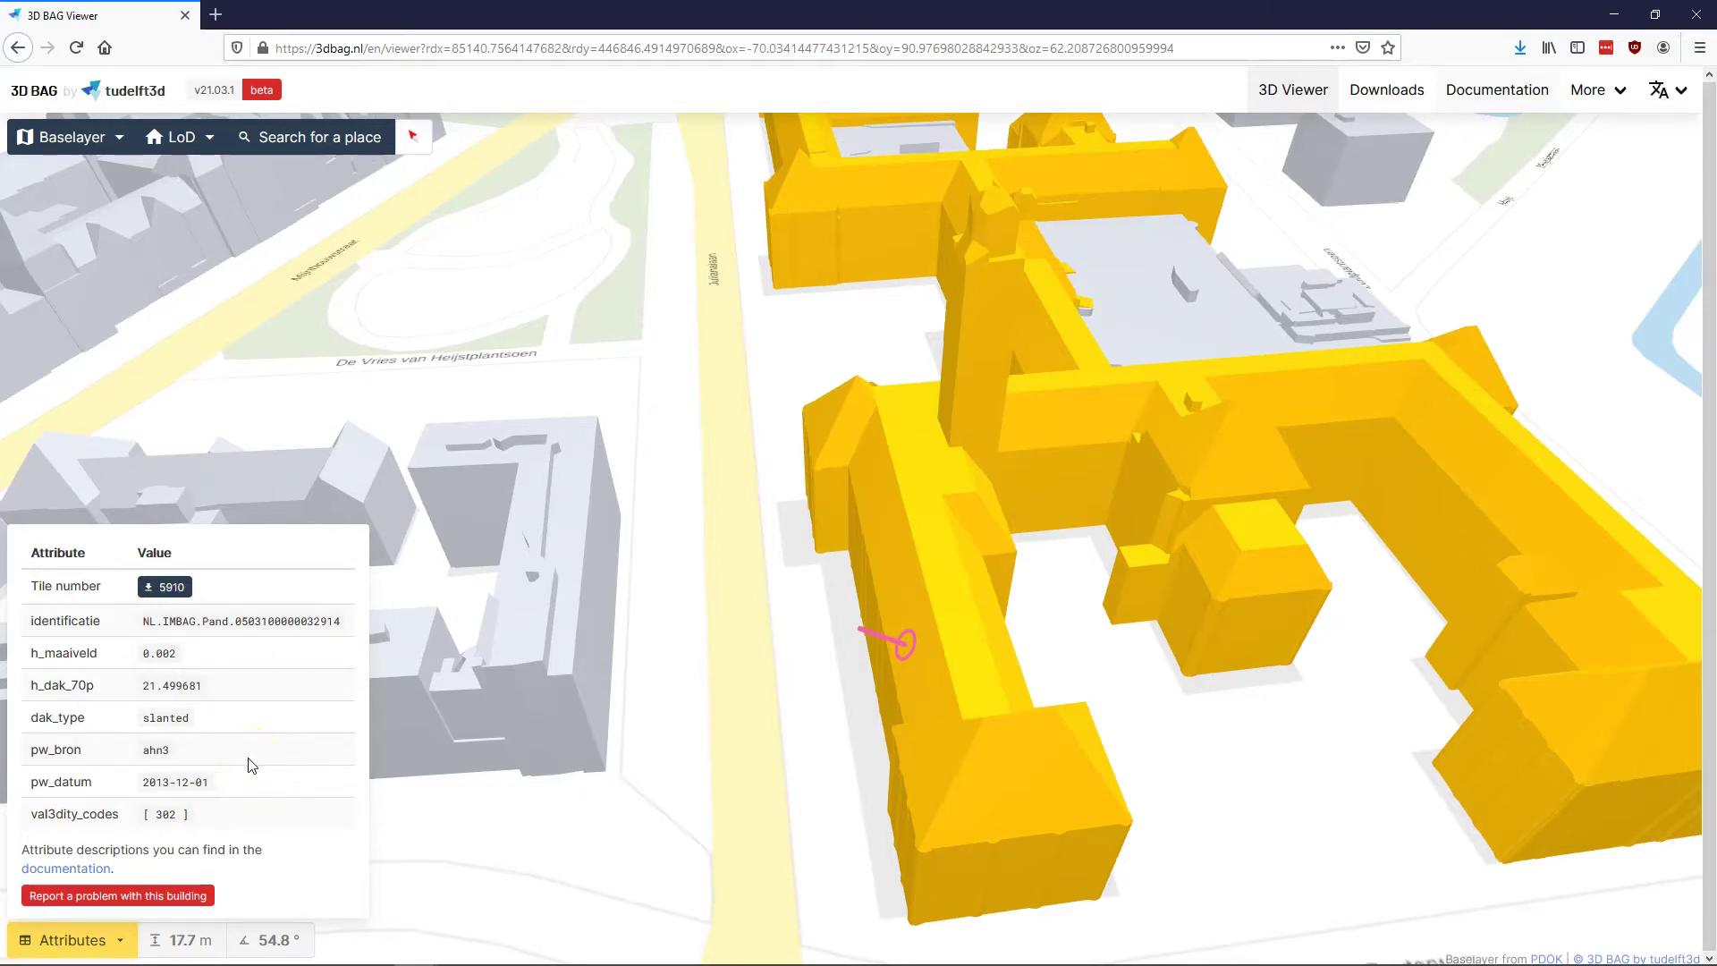
click(255, 718)
click(170, 596)
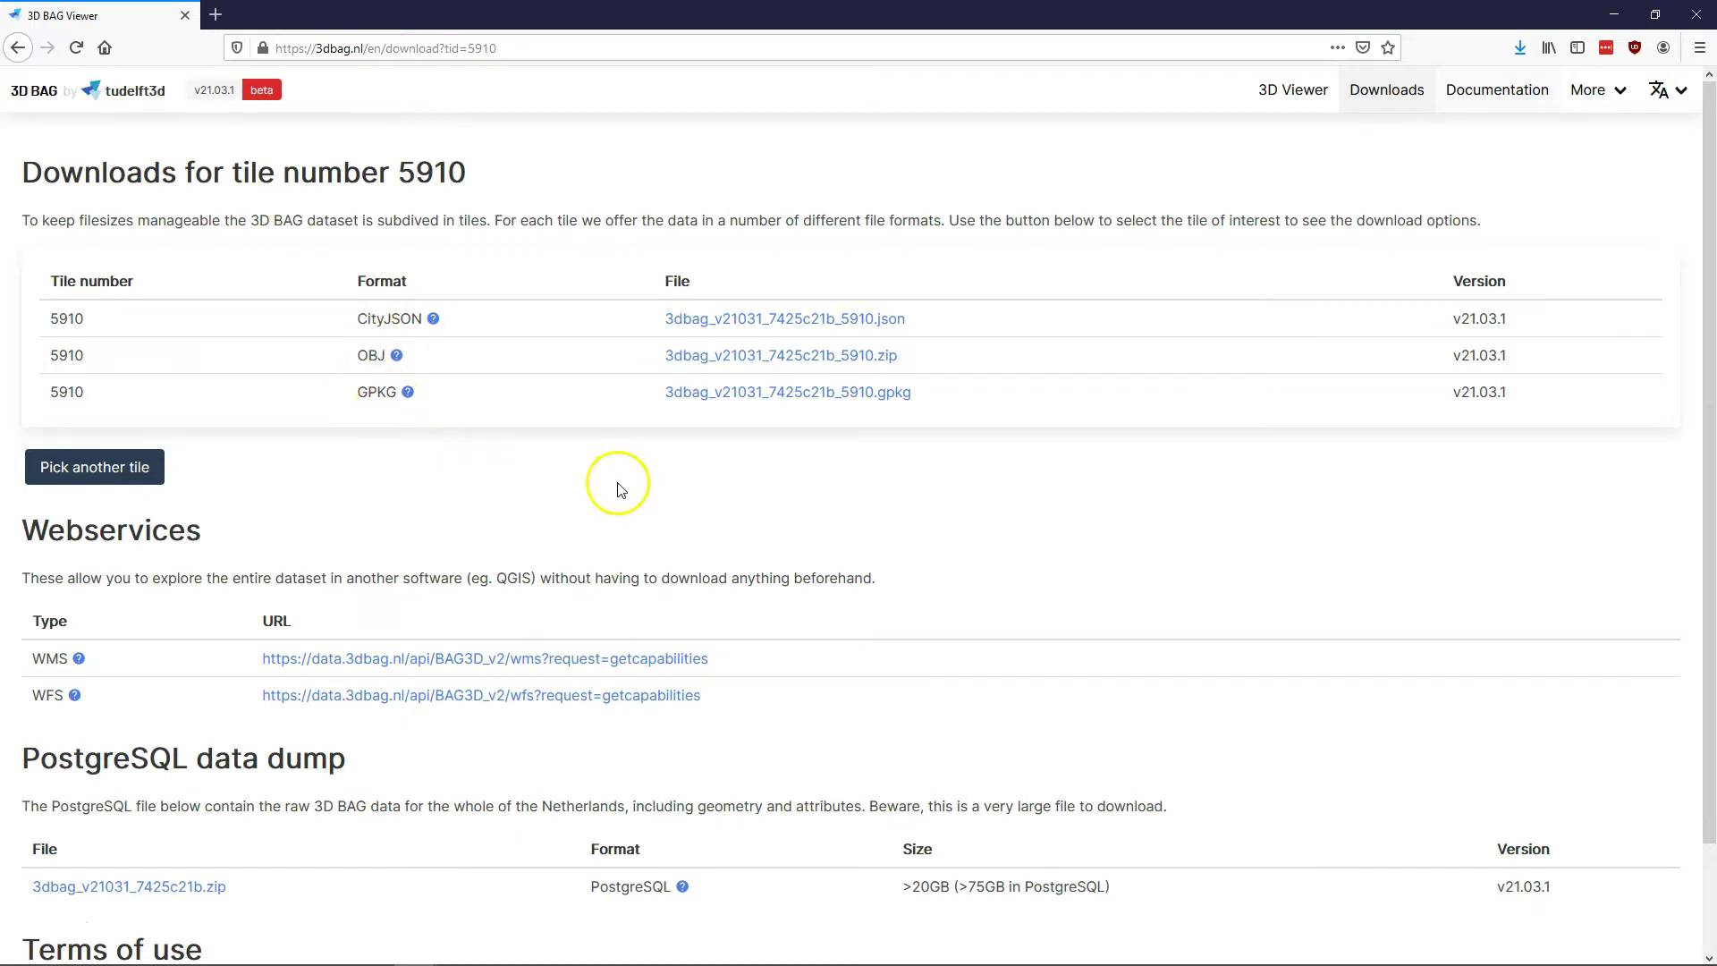
- Download and save the GPKG file 3dbag_v21031_7425c21b_5910.gpkg, and minimize the browser
click(788, 404)
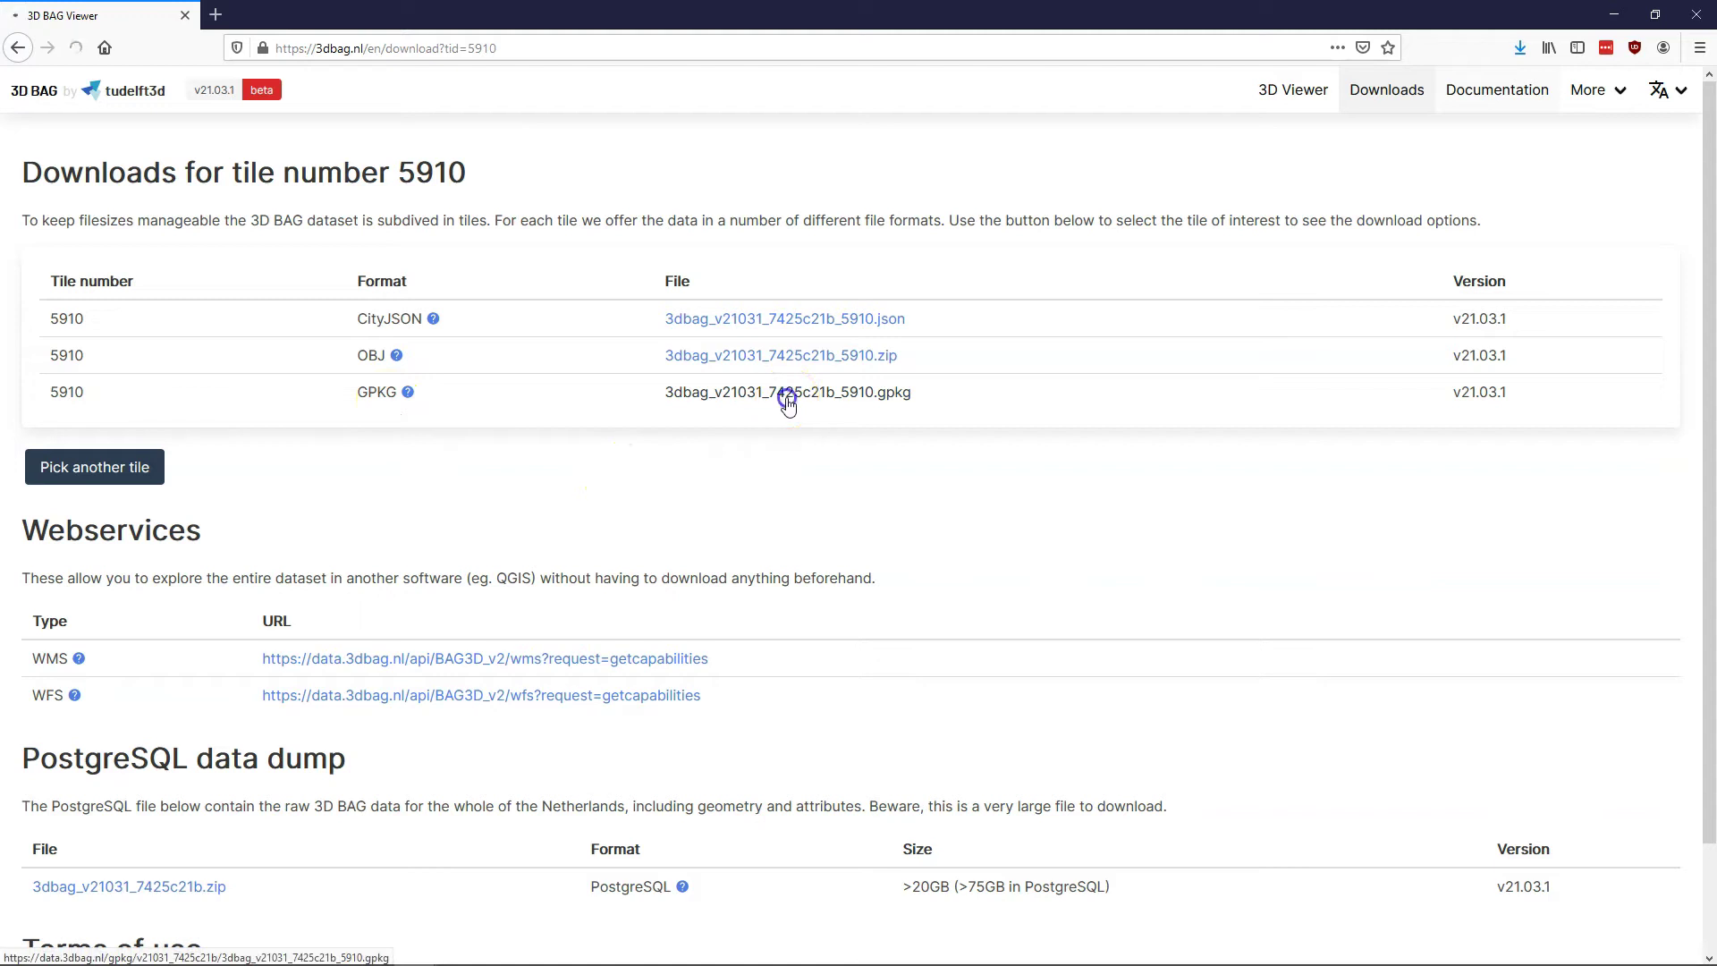
click(1076, 507)
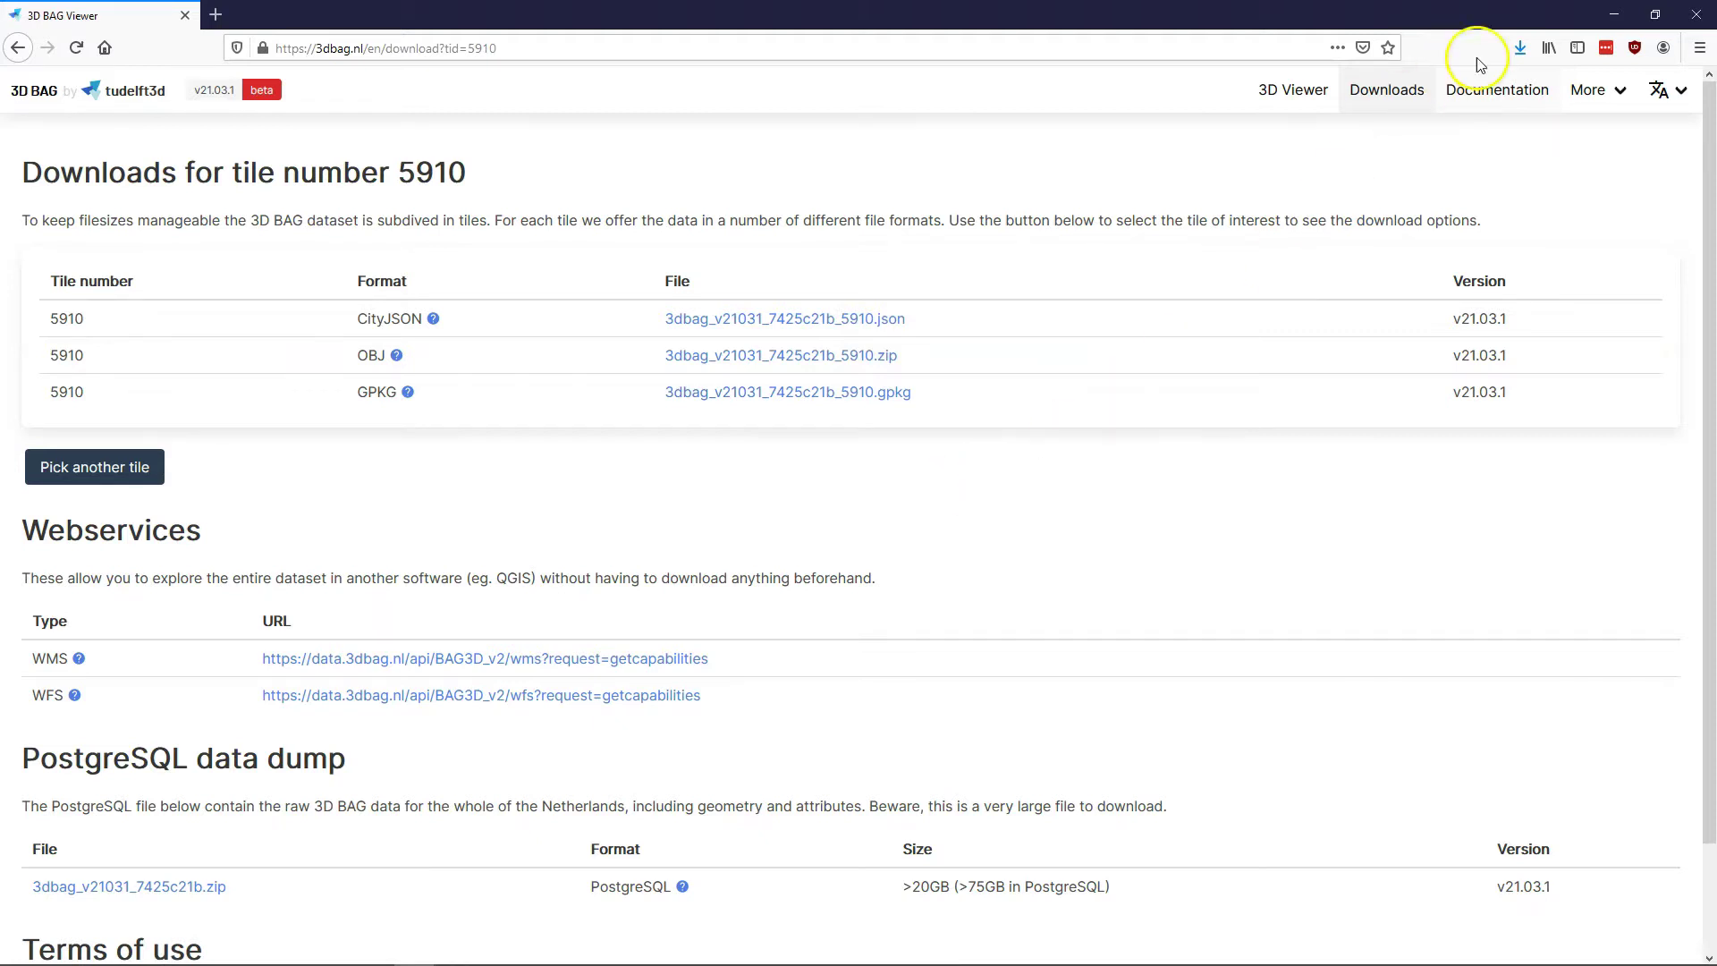
click(1615, 15)
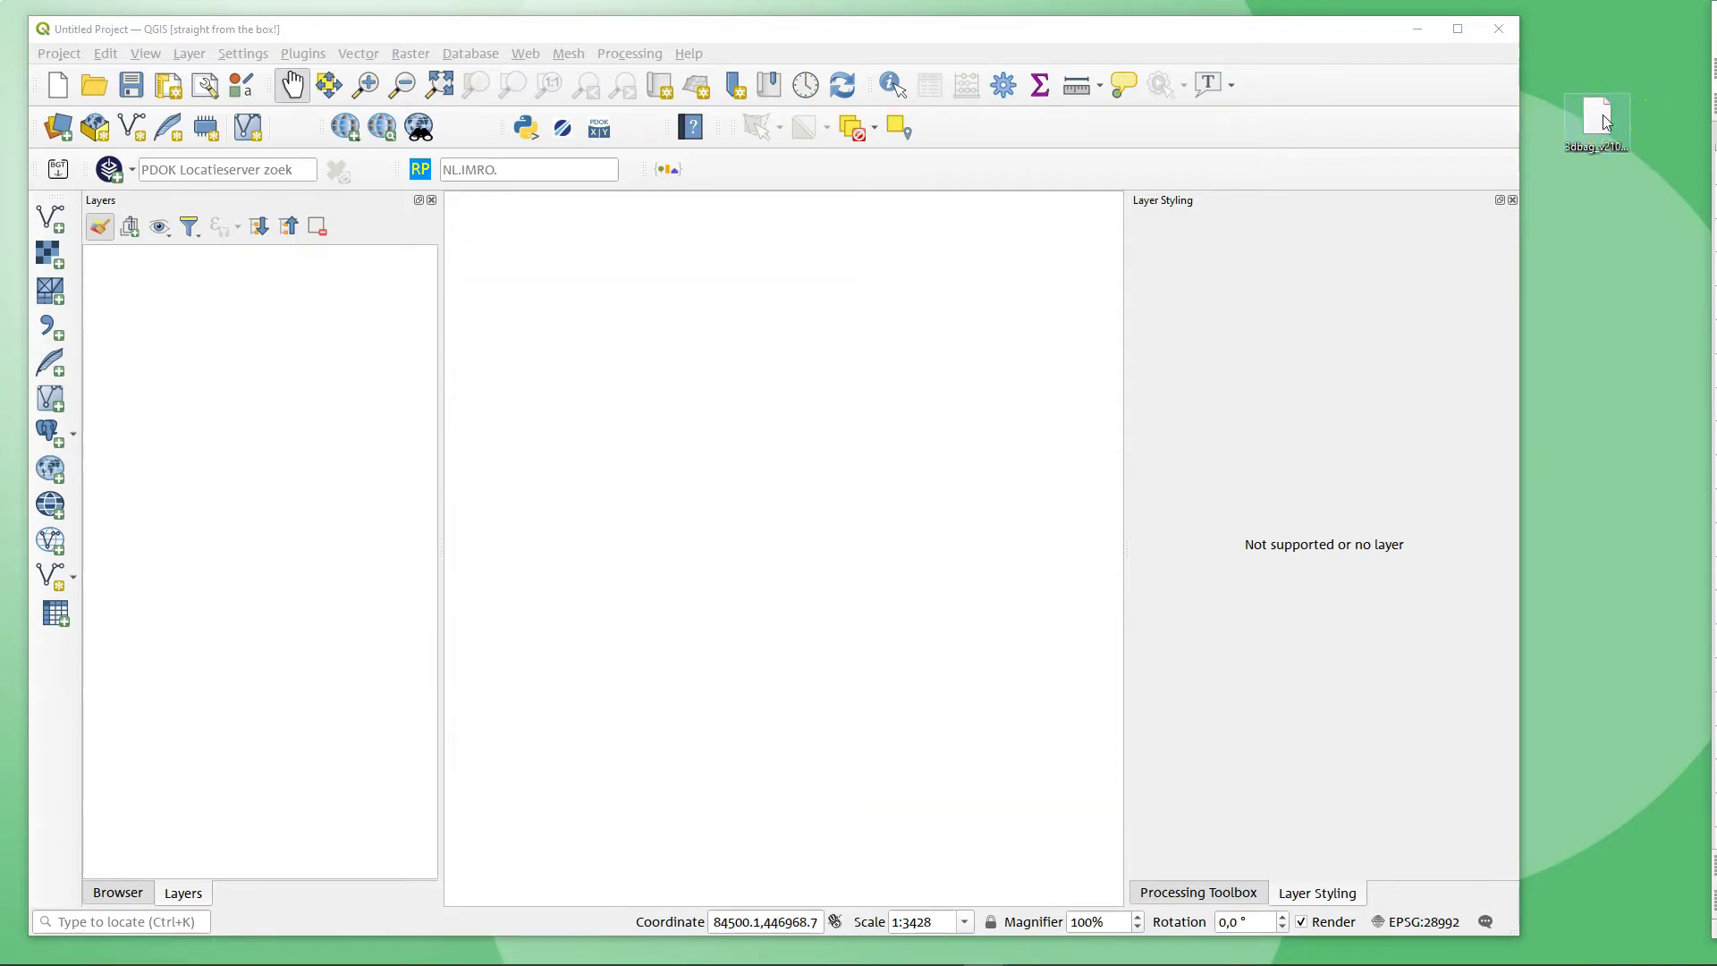
- Add only the lod22_3d layer of the GeoPackage on the desktop to the QGIS project, and maximize the QGIS window
drag(1608, 122, 882, 395)
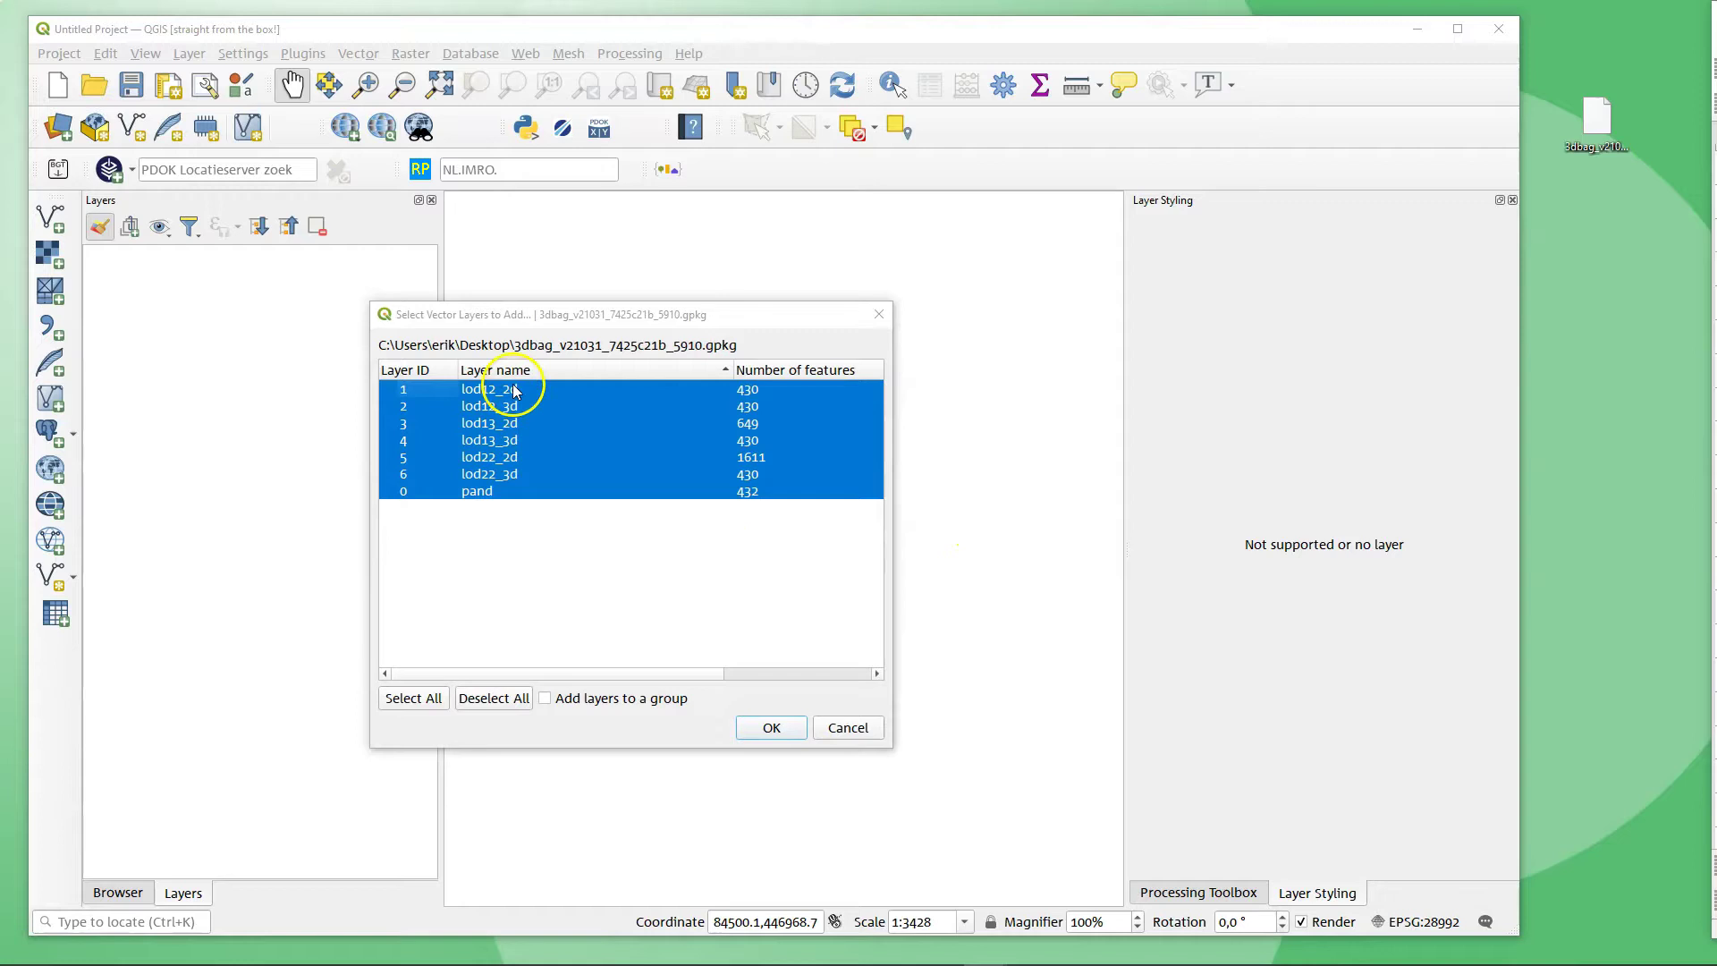
click(531, 476)
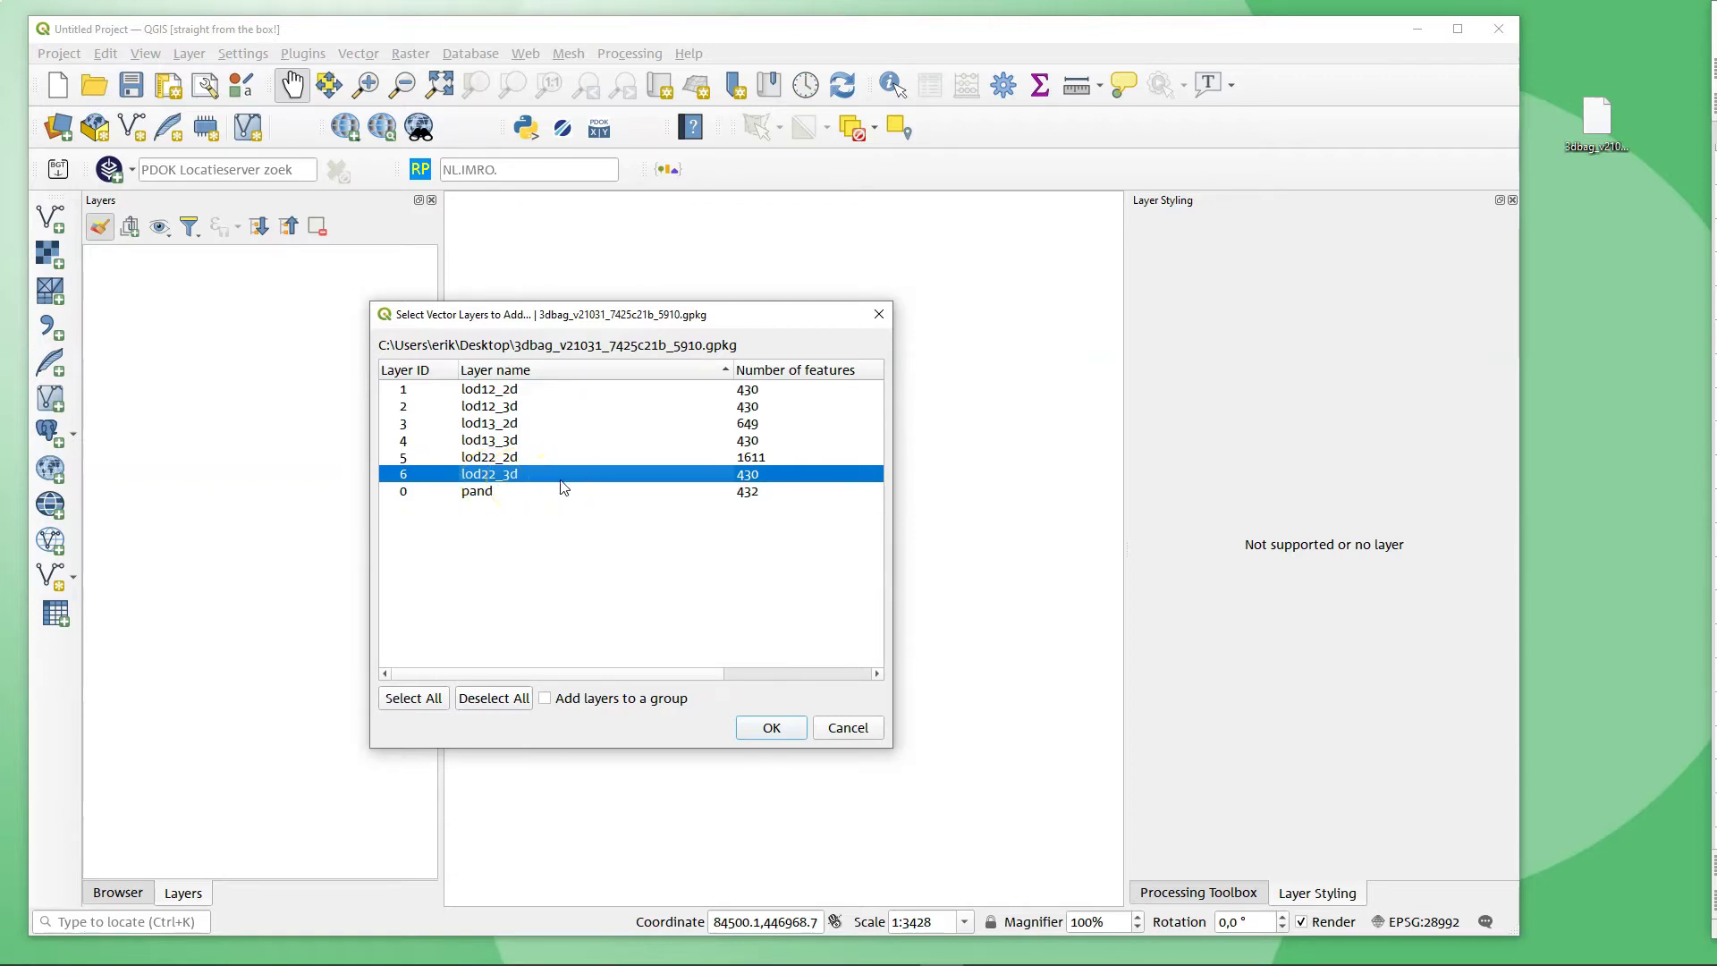
click(771, 728)
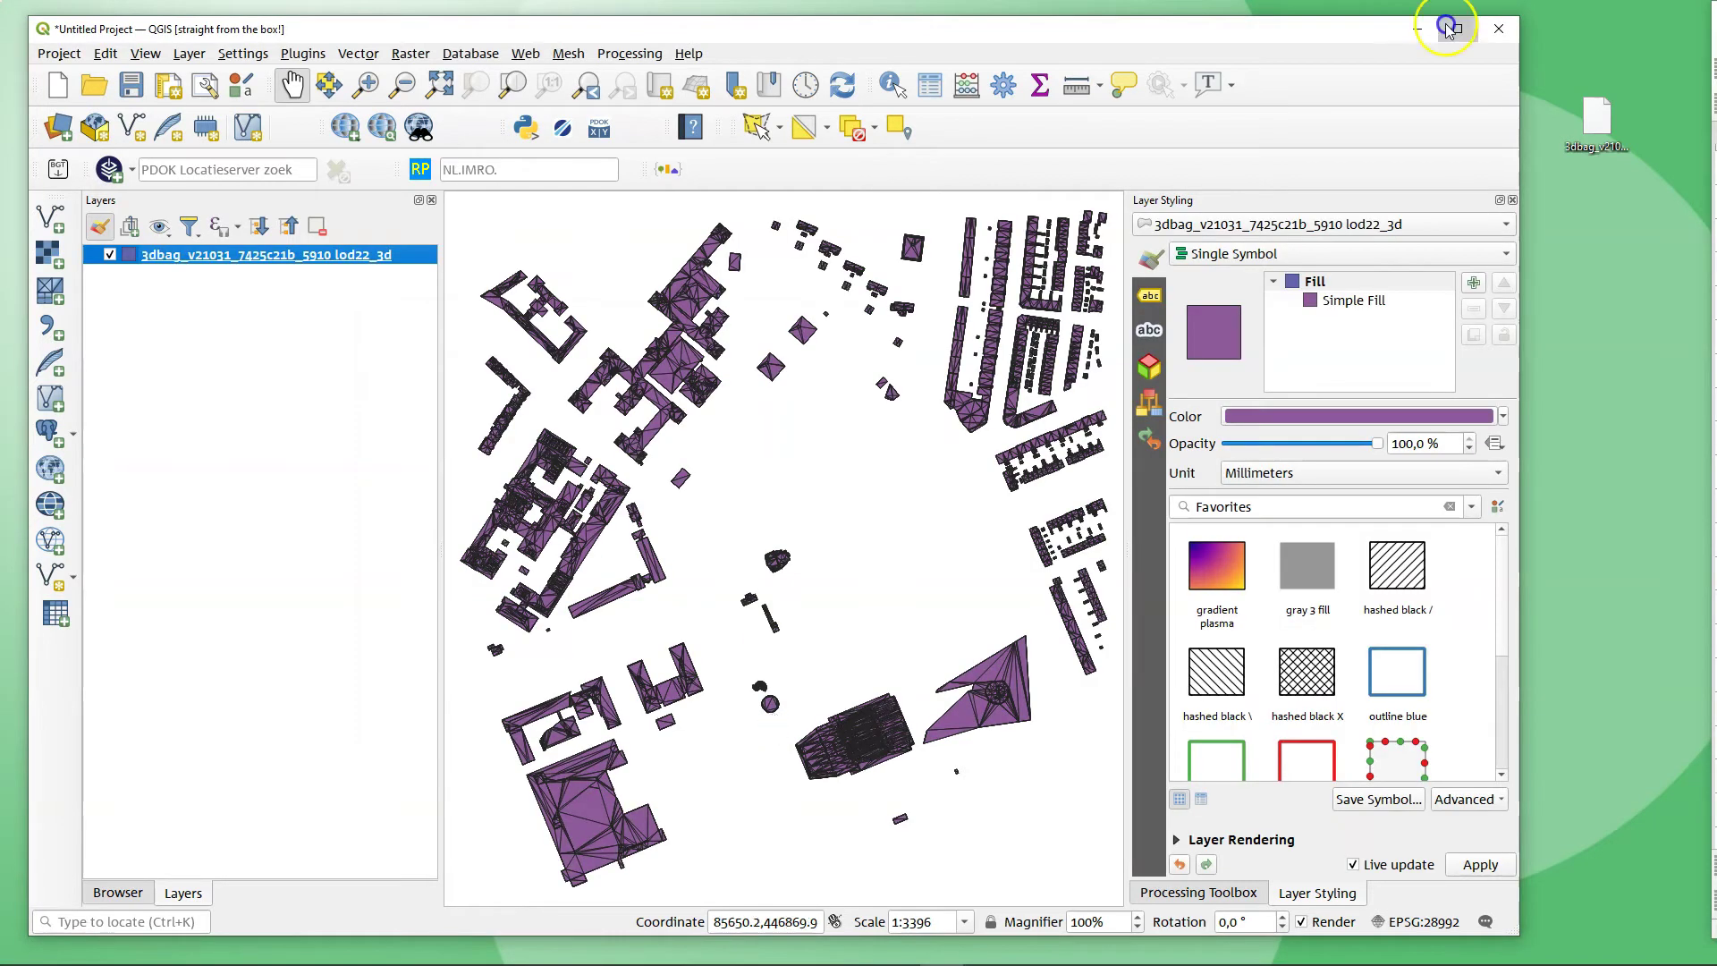
click(1455, 29)
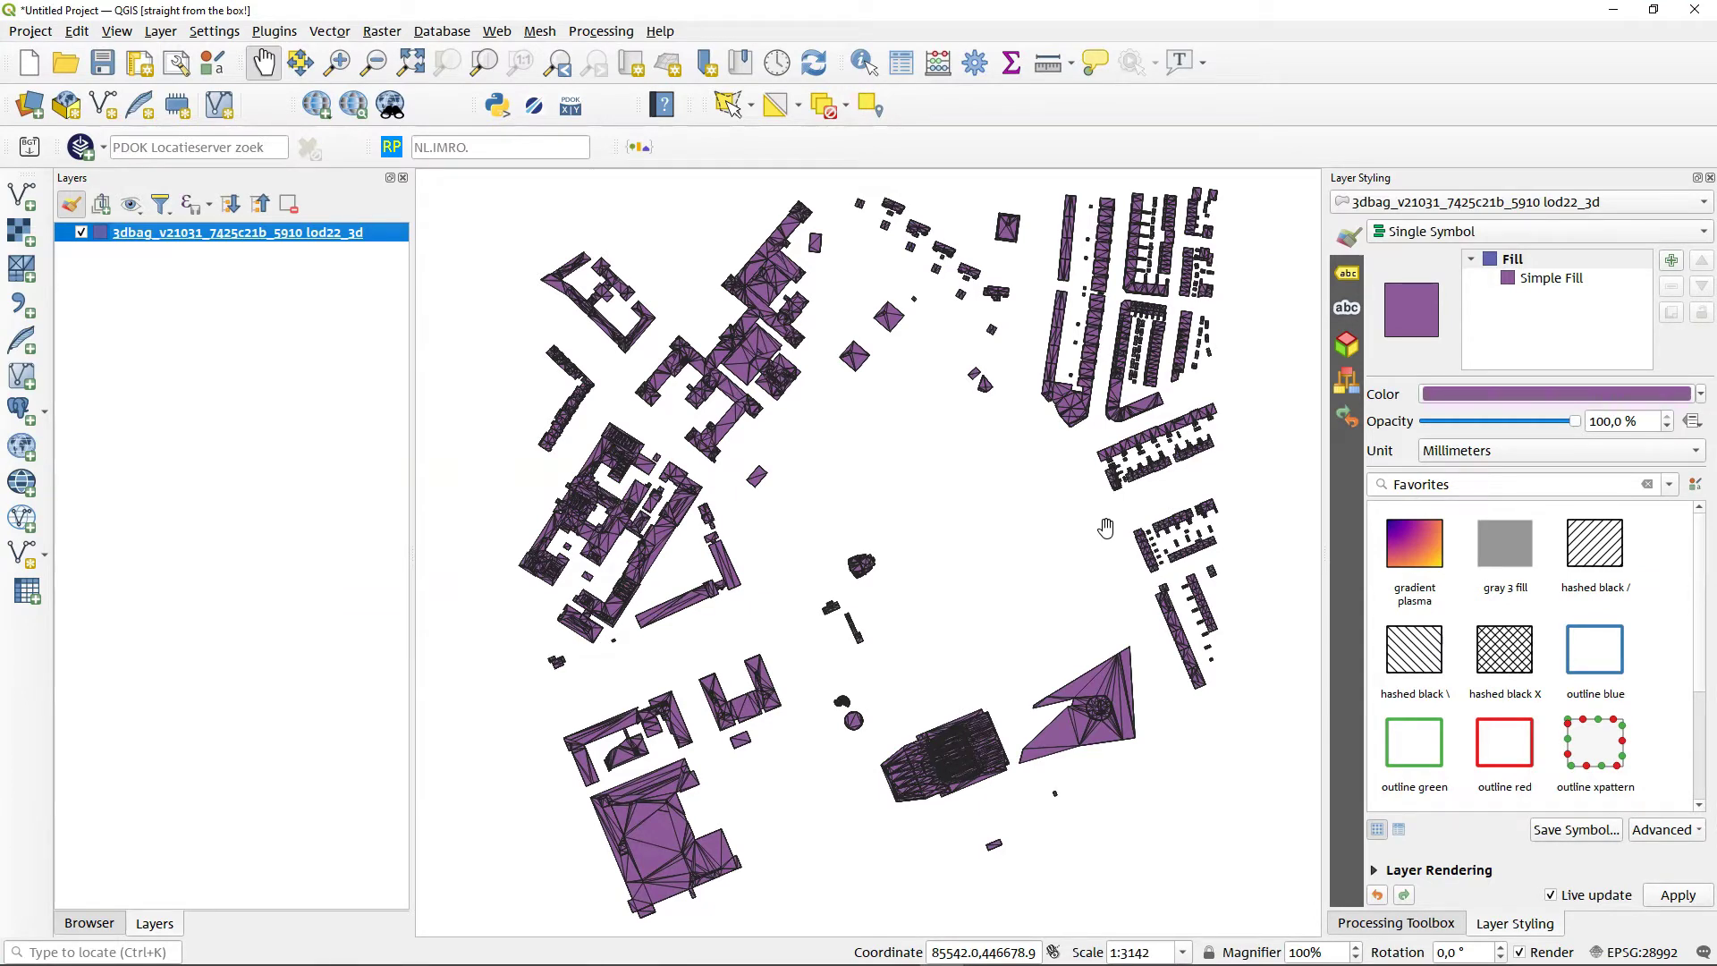
- Set the 3D styling of the lod22_3d layer to Single Symbol, widening the styling area
click(1090, 524)
click(916, 526)
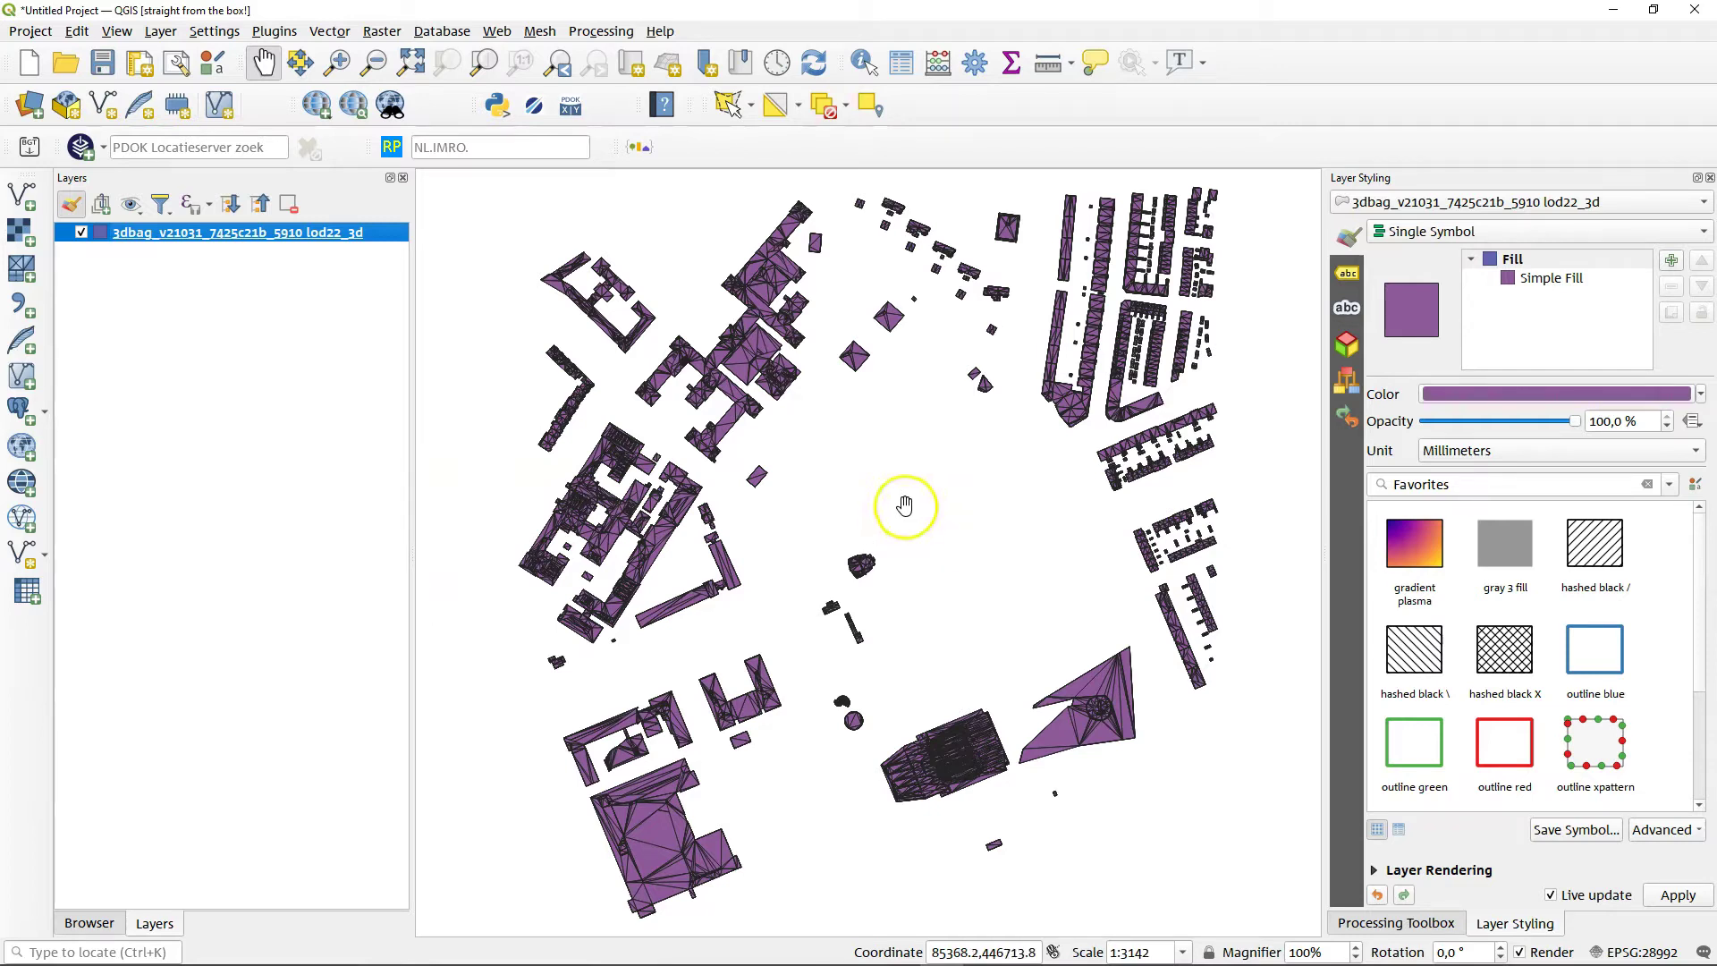
click(1239, 412)
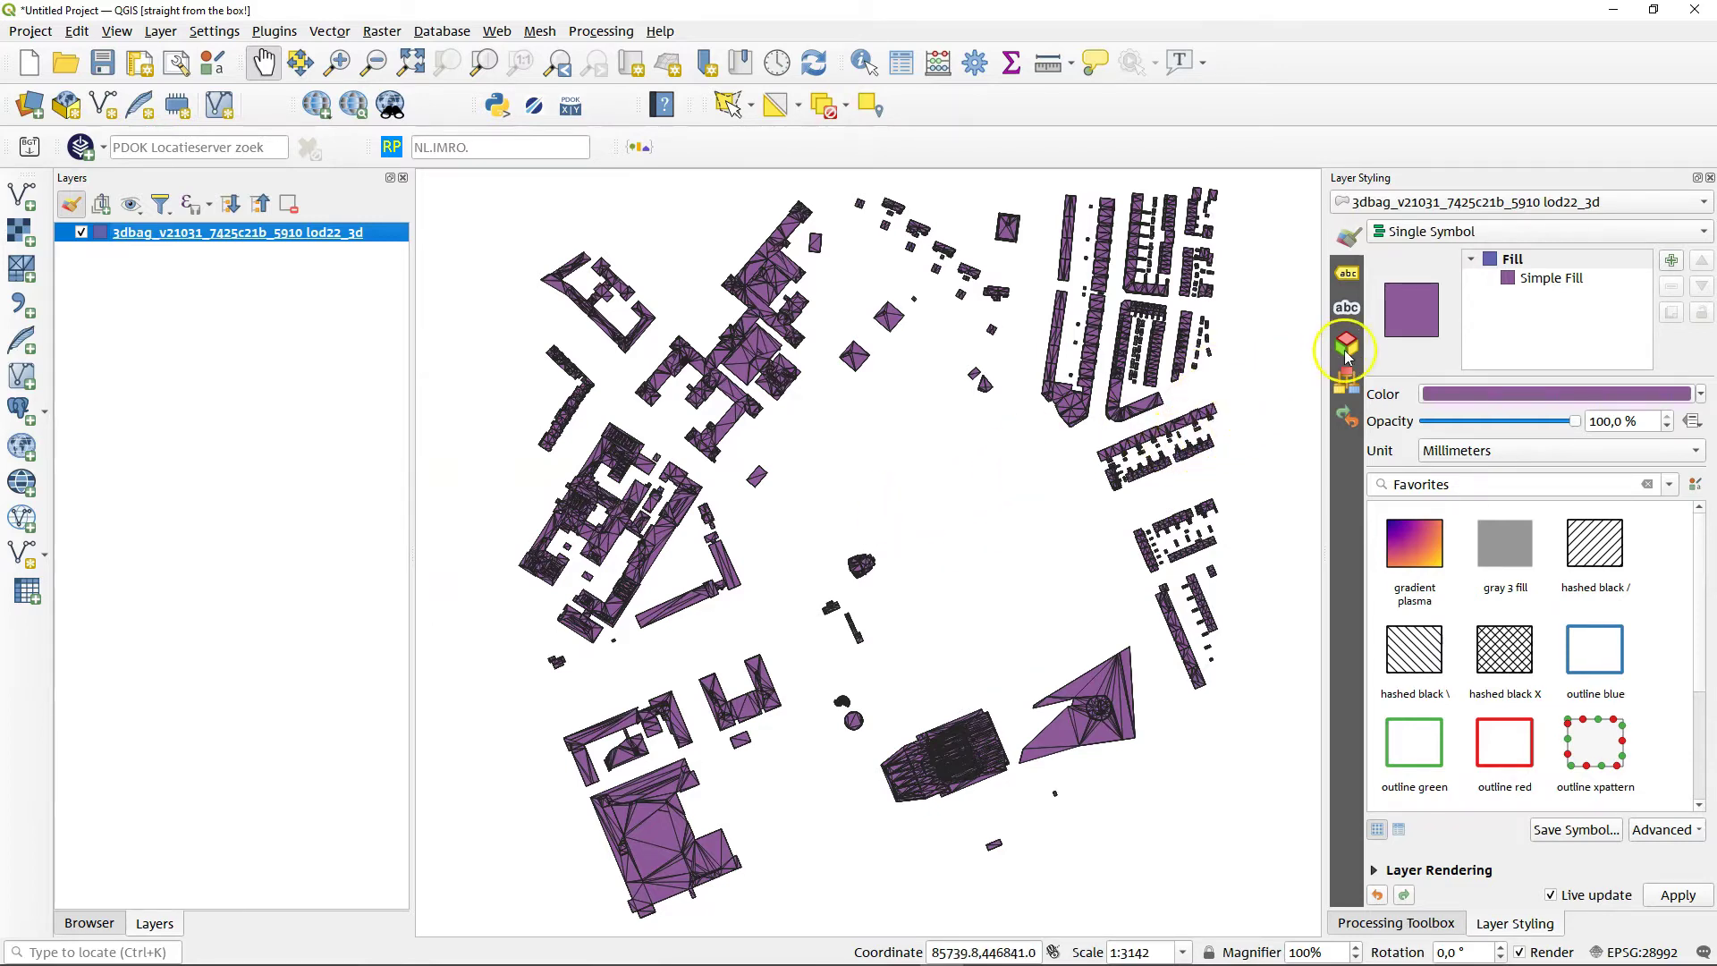
click(1347, 349)
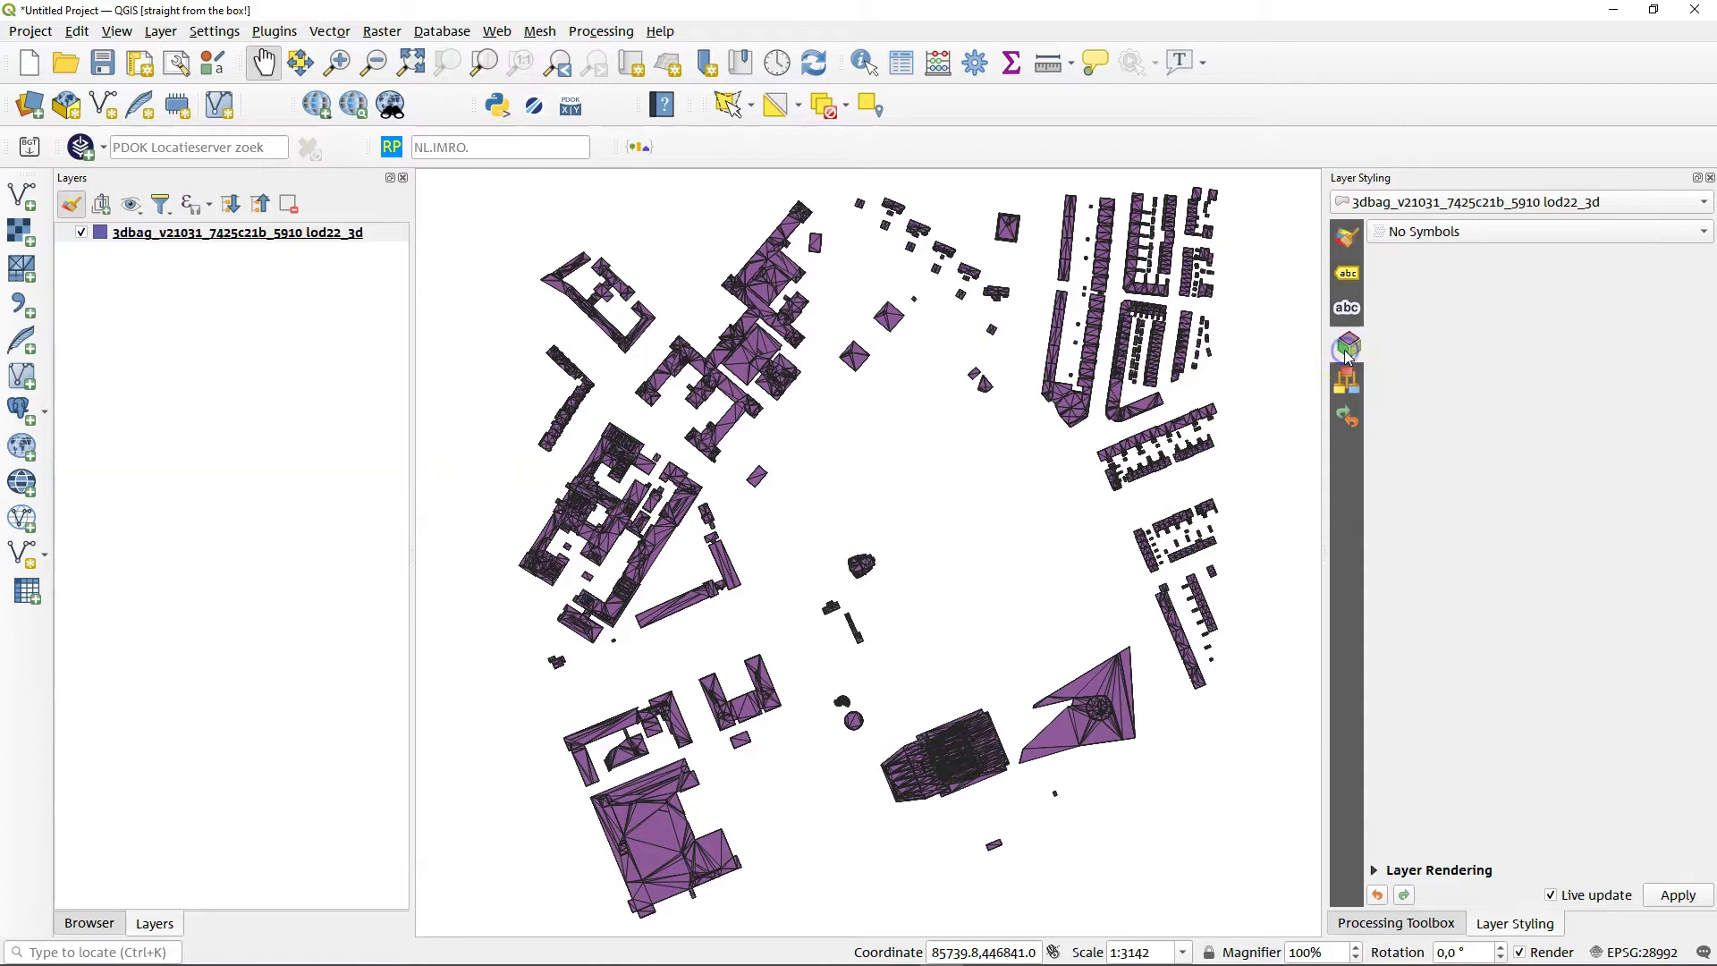
drag(1325, 357, 1237, 369)
click(1324, 296)
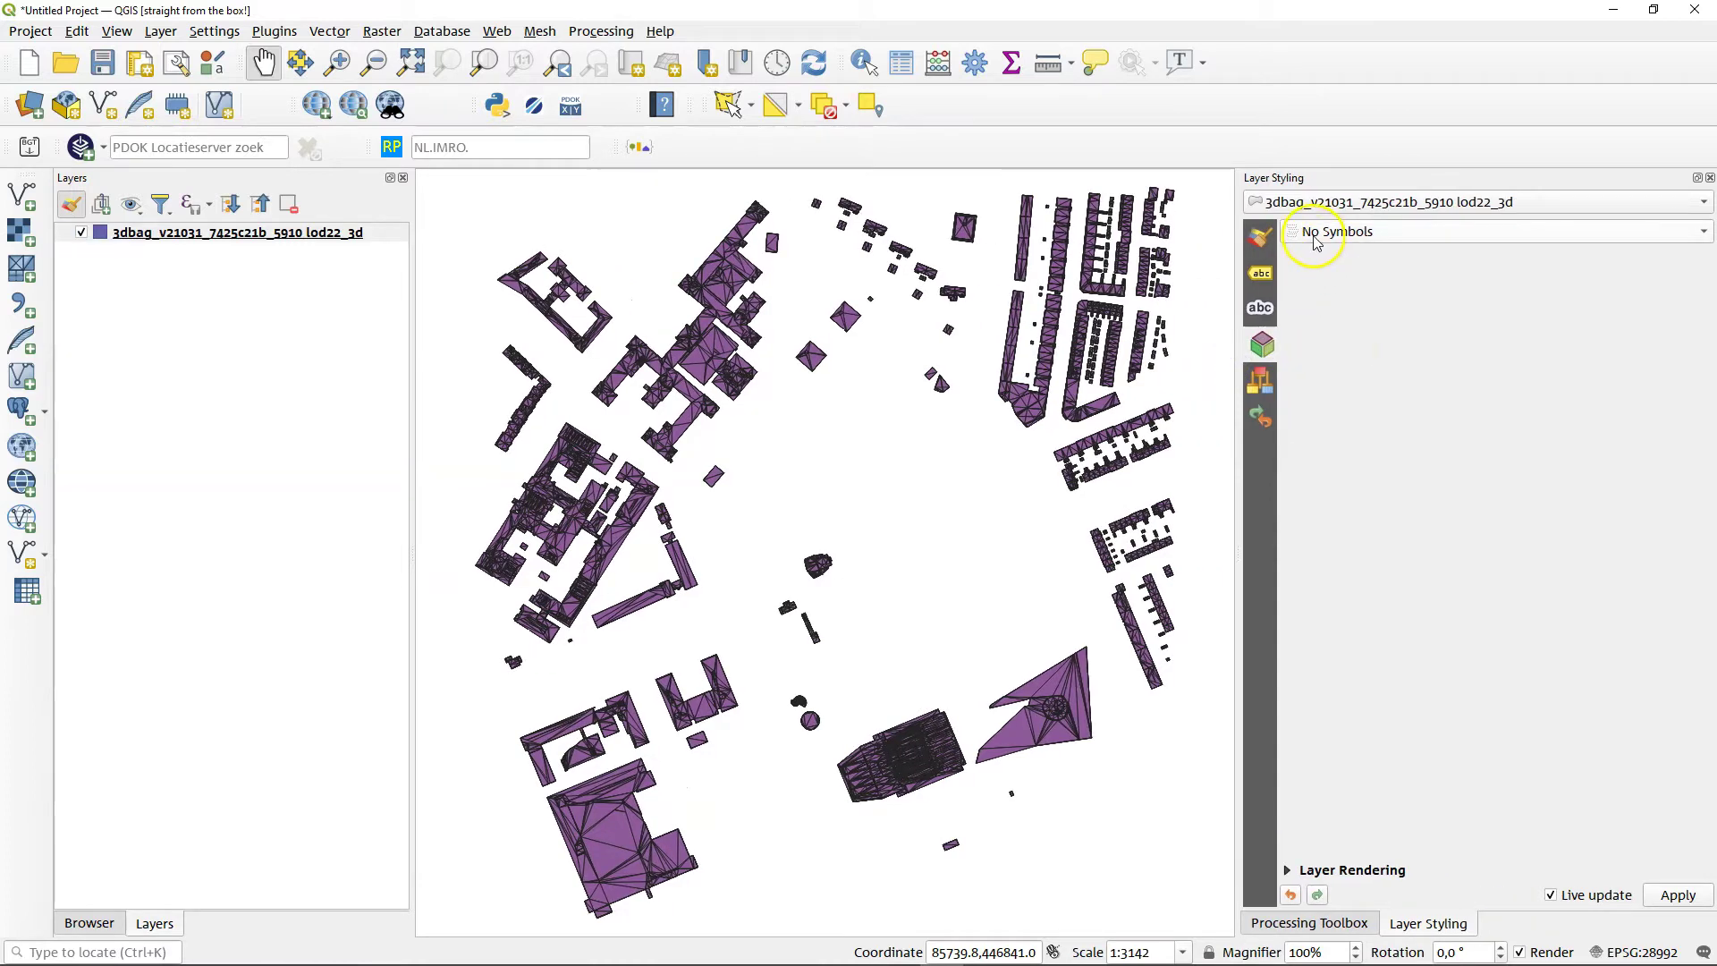
click(1424, 235)
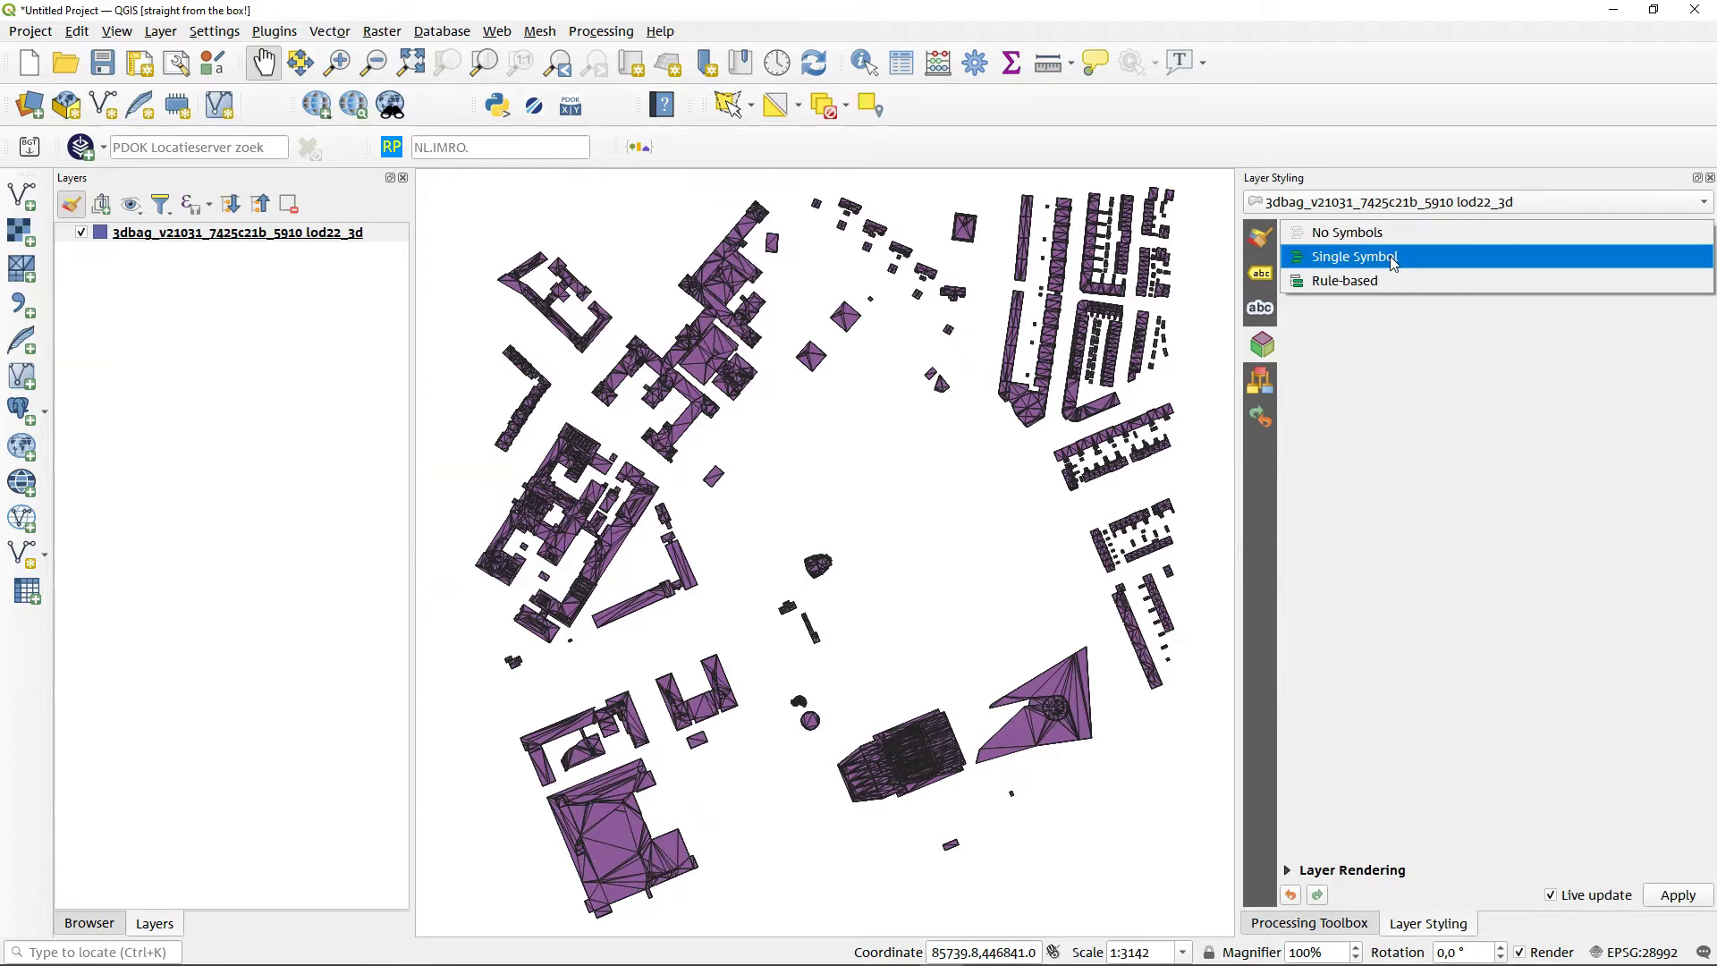
click(1392, 262)
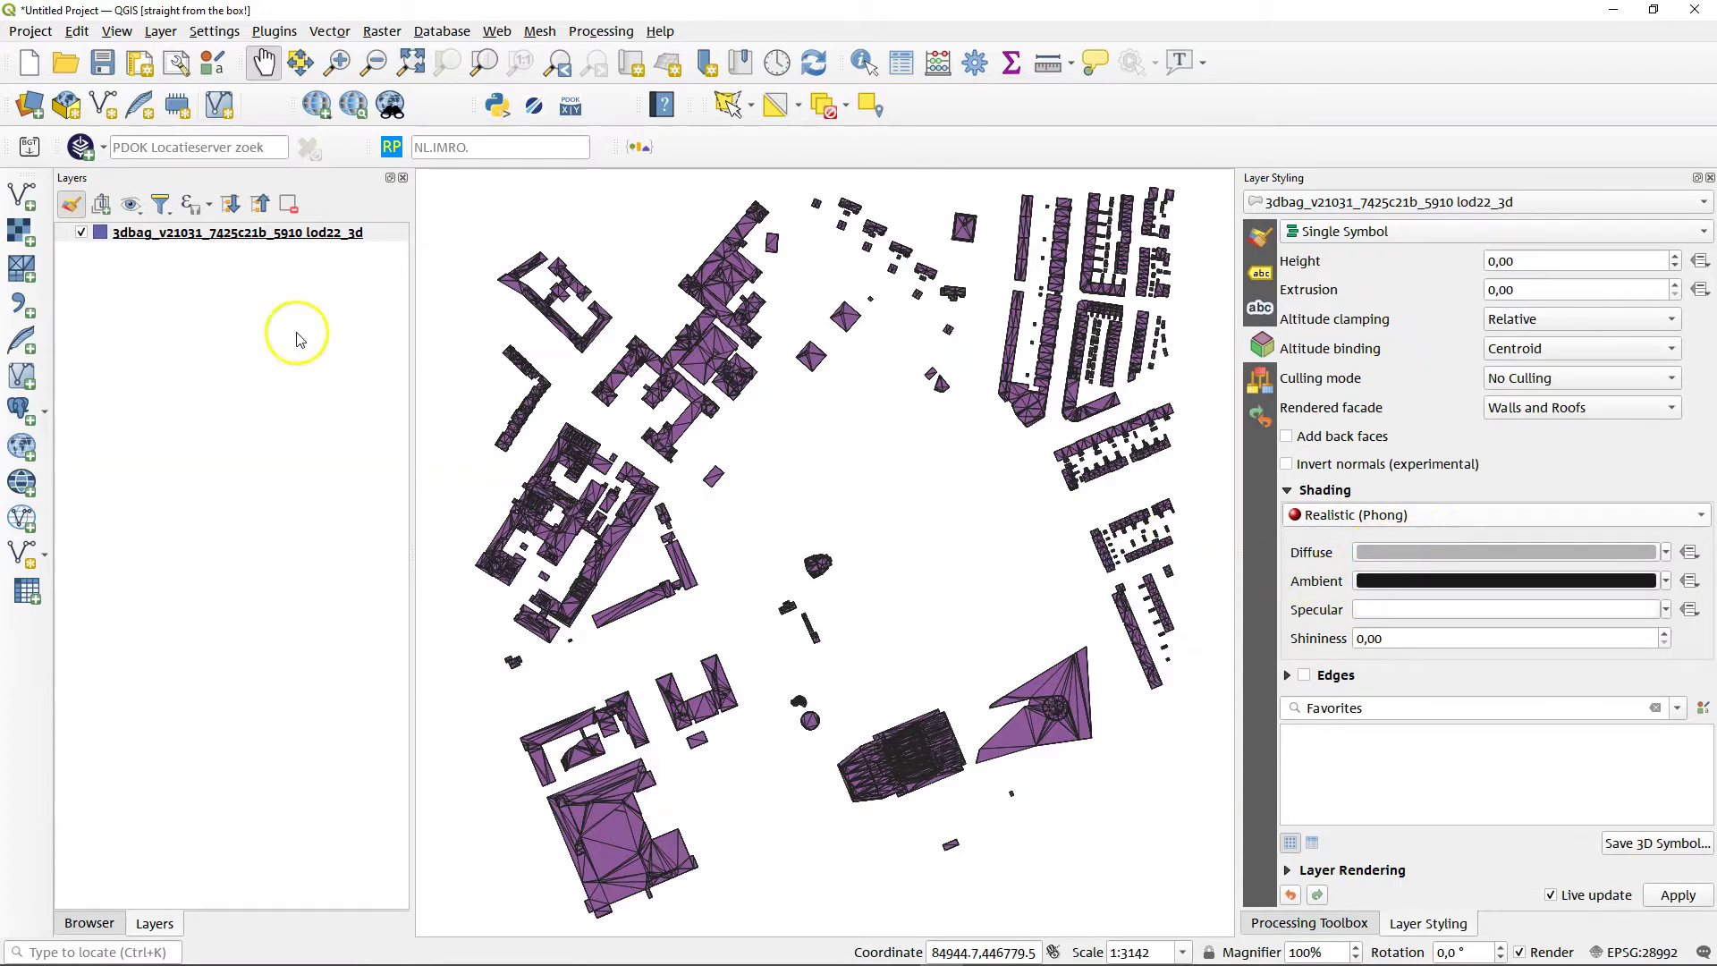
- Open a new 3D map view of the buildings and enlarge its window
click(117, 31)
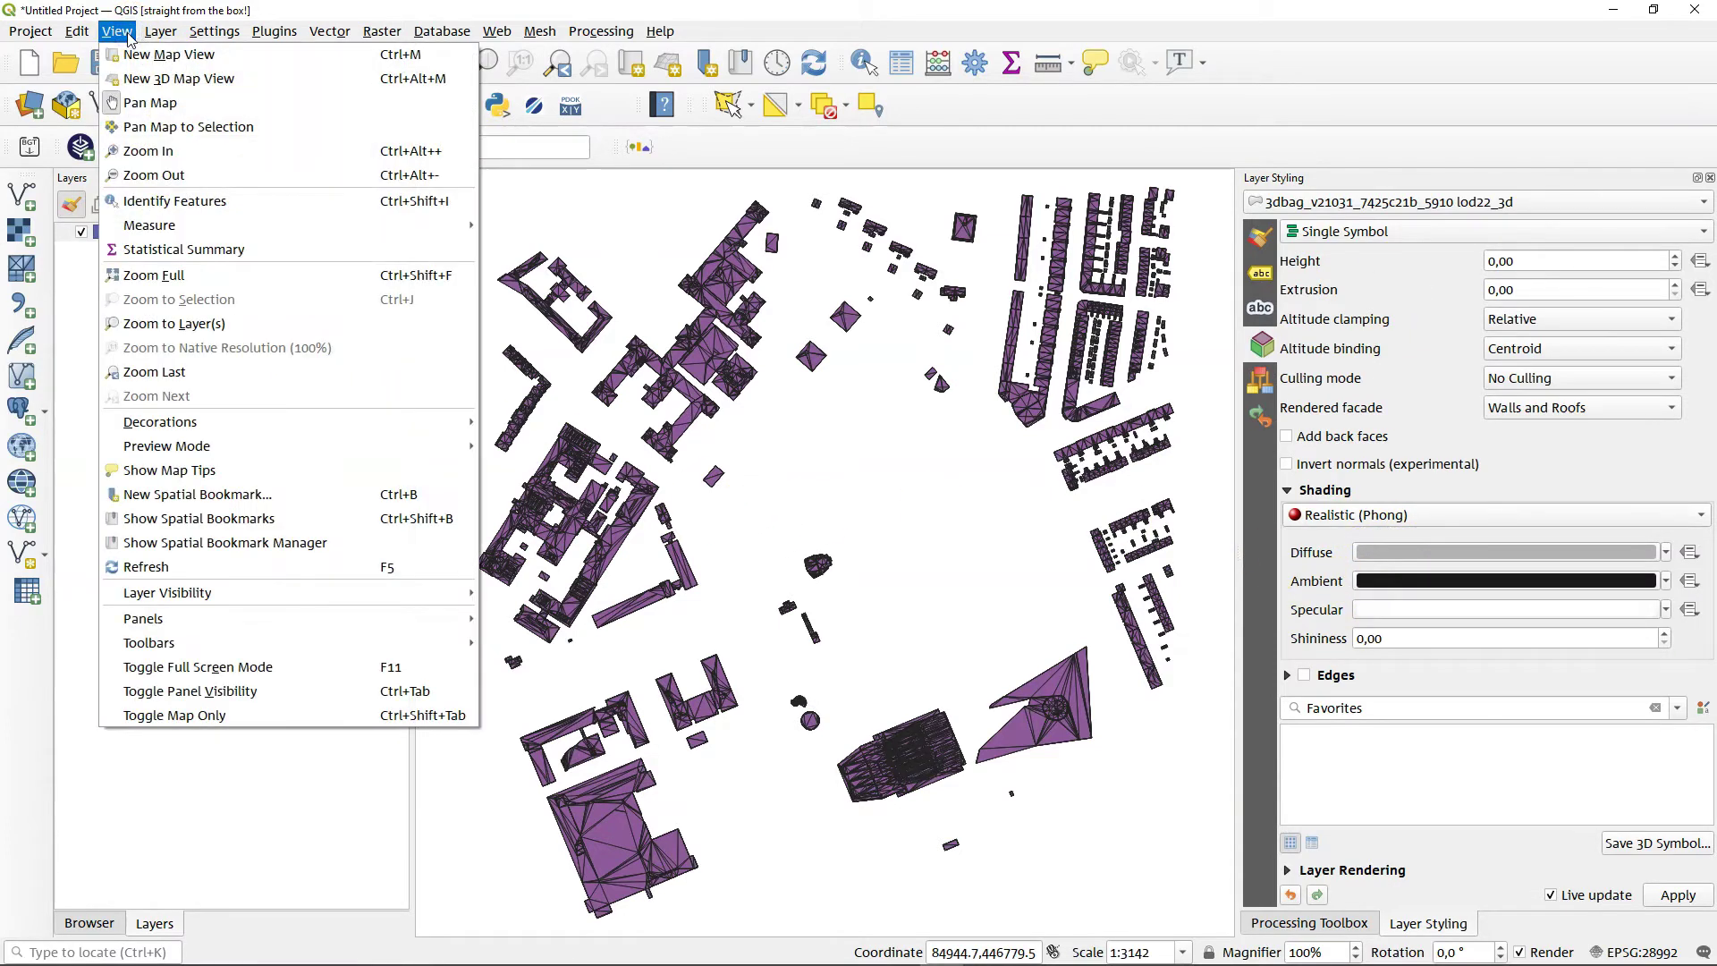
click(215, 79)
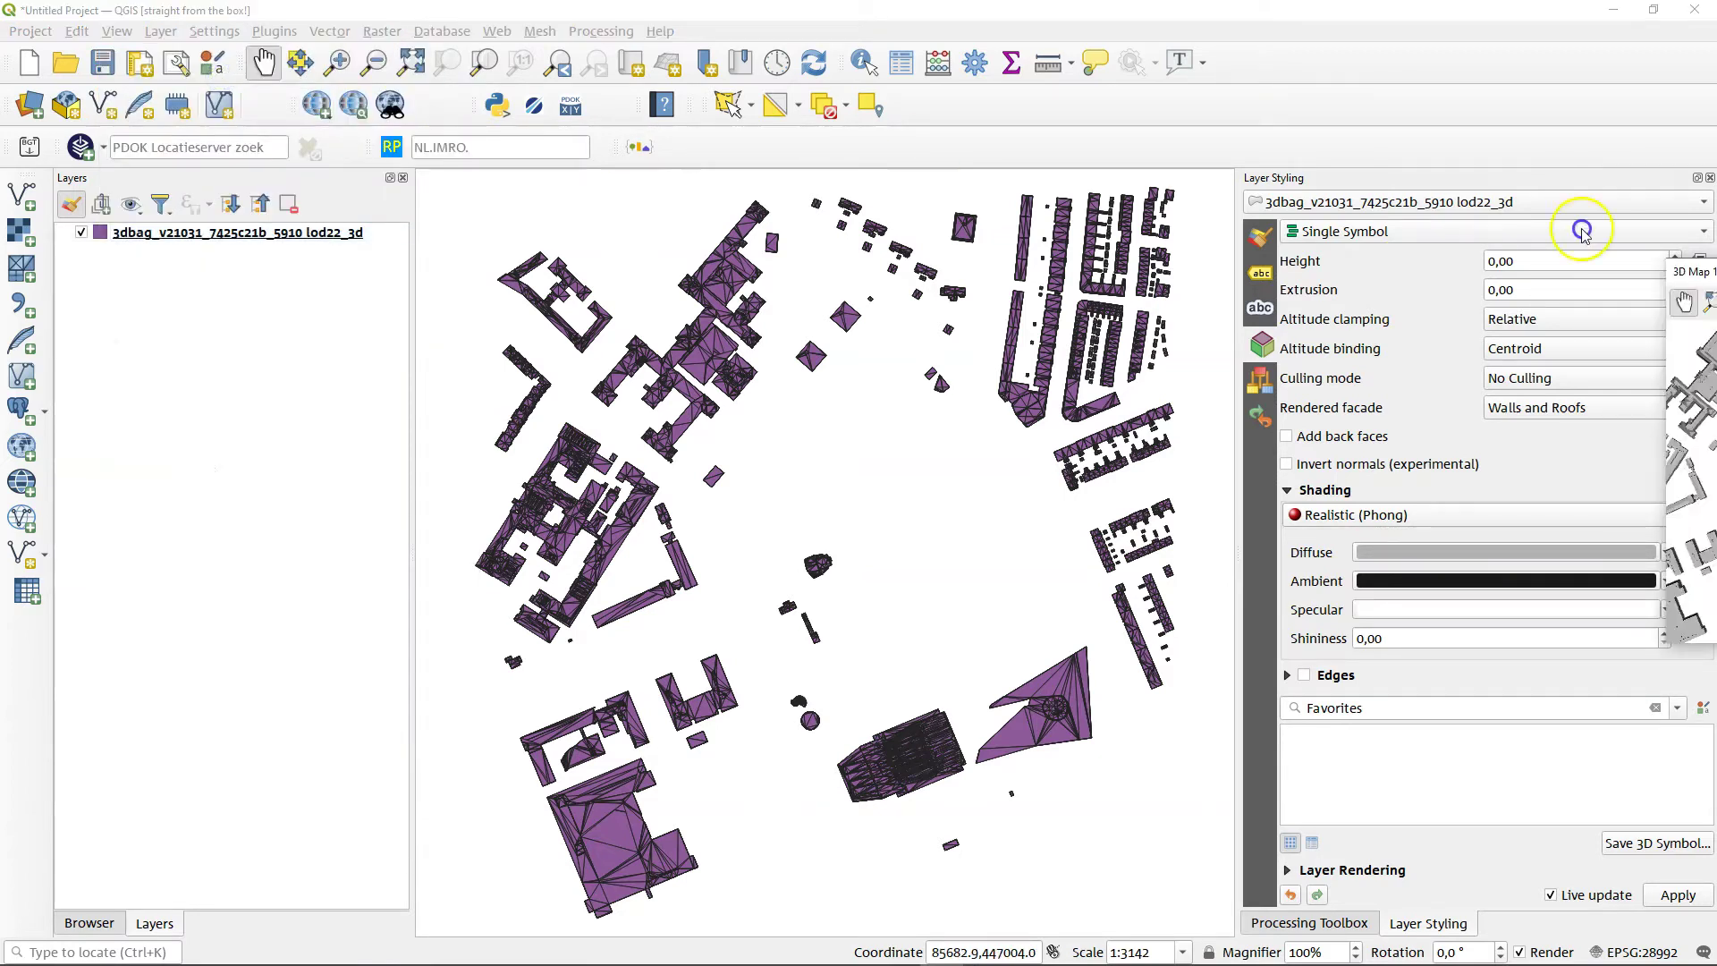
drag(639, 484, 1434, 892)
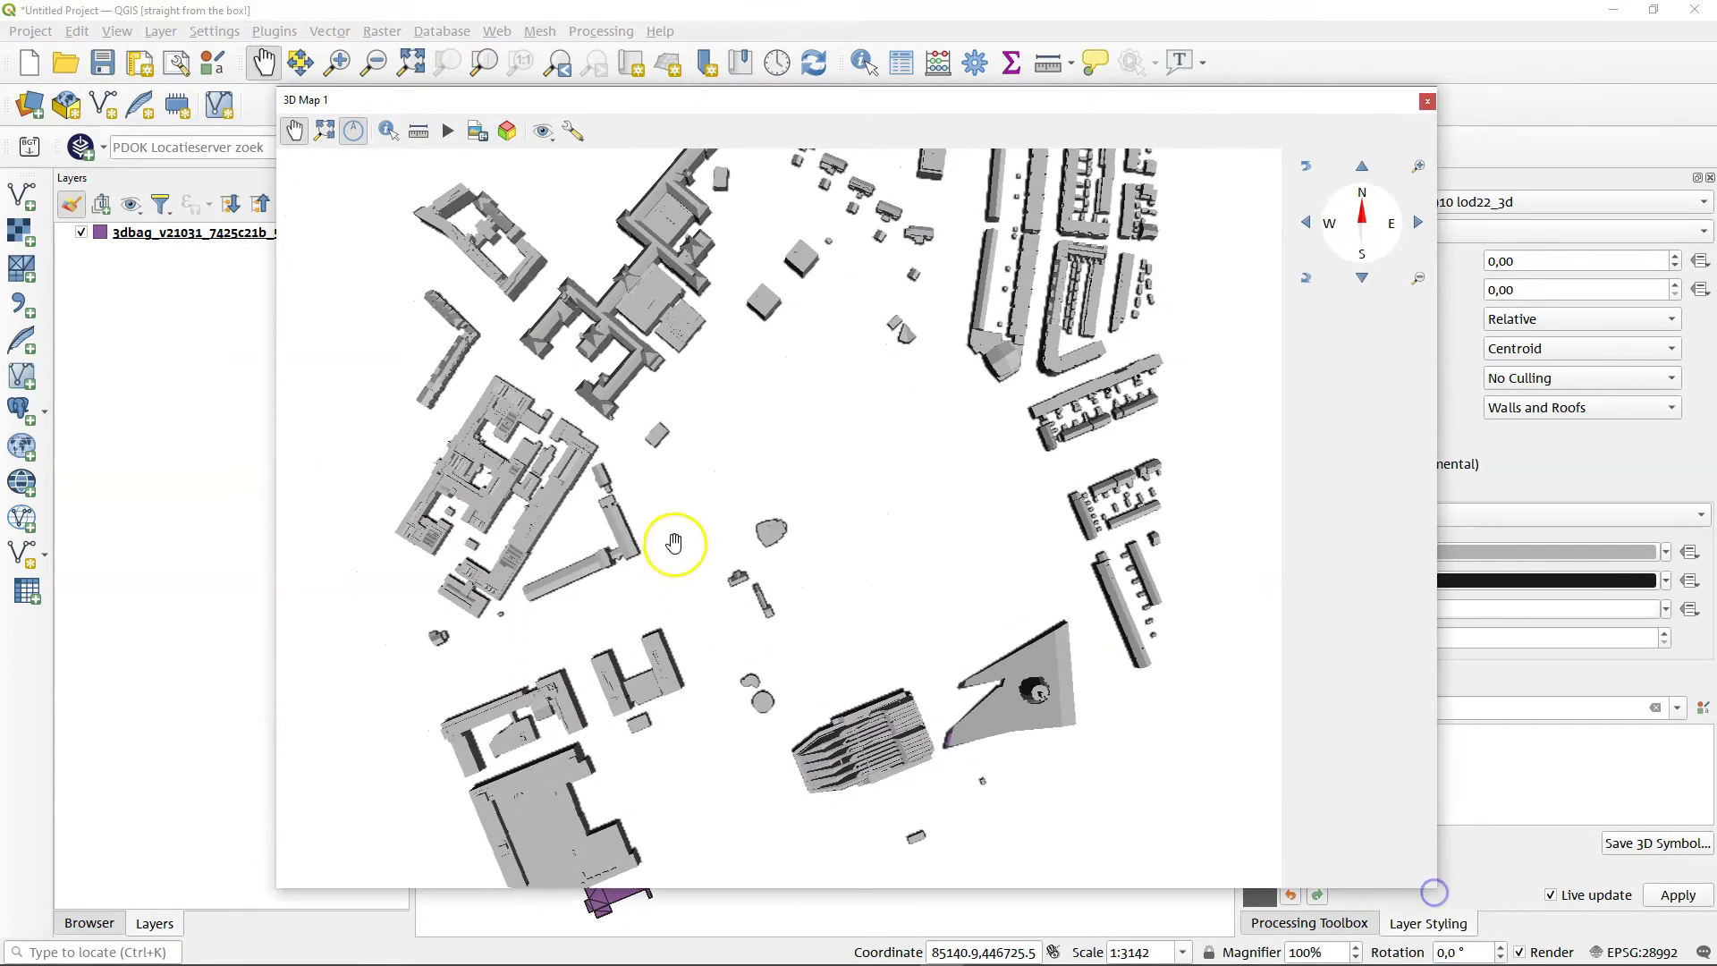
- Identify the large building complex with the tower in the 3D map to read its attributes, and close the results
scroll(778, 577, up, 5)
scroll(432, 469, up, 3)
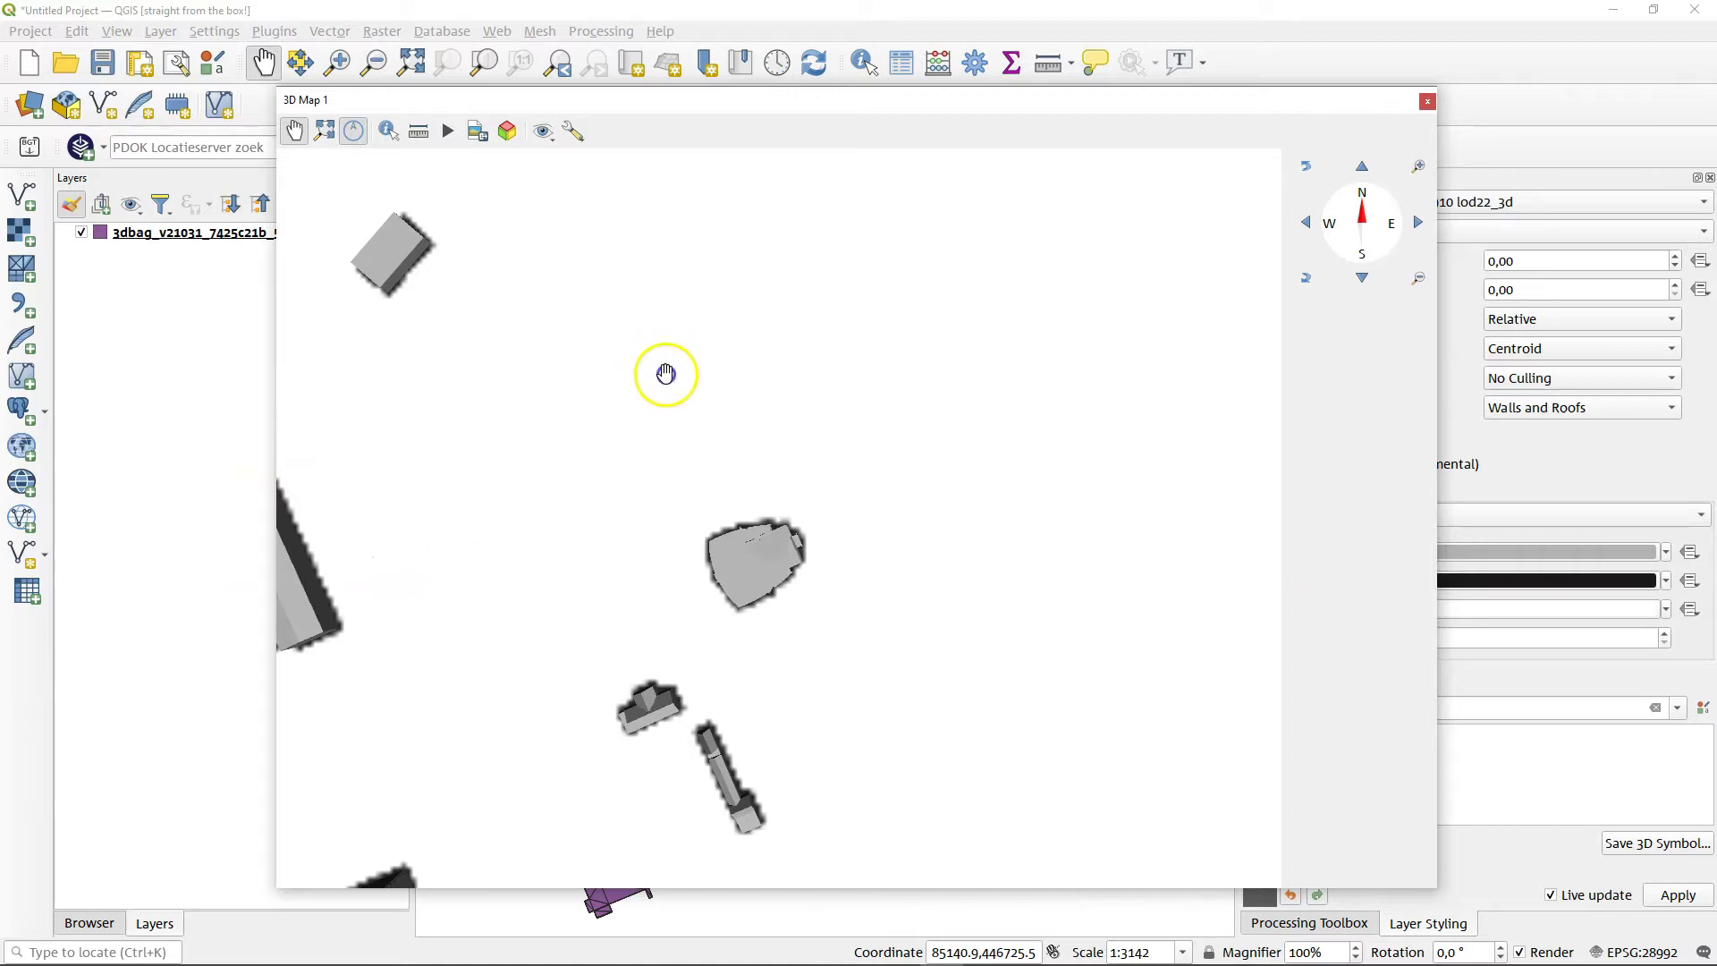
middle_drag(667, 376, 827, 614)
drag(826, 614, 656, 666)
middle_drag(656, 666, 868, 679)
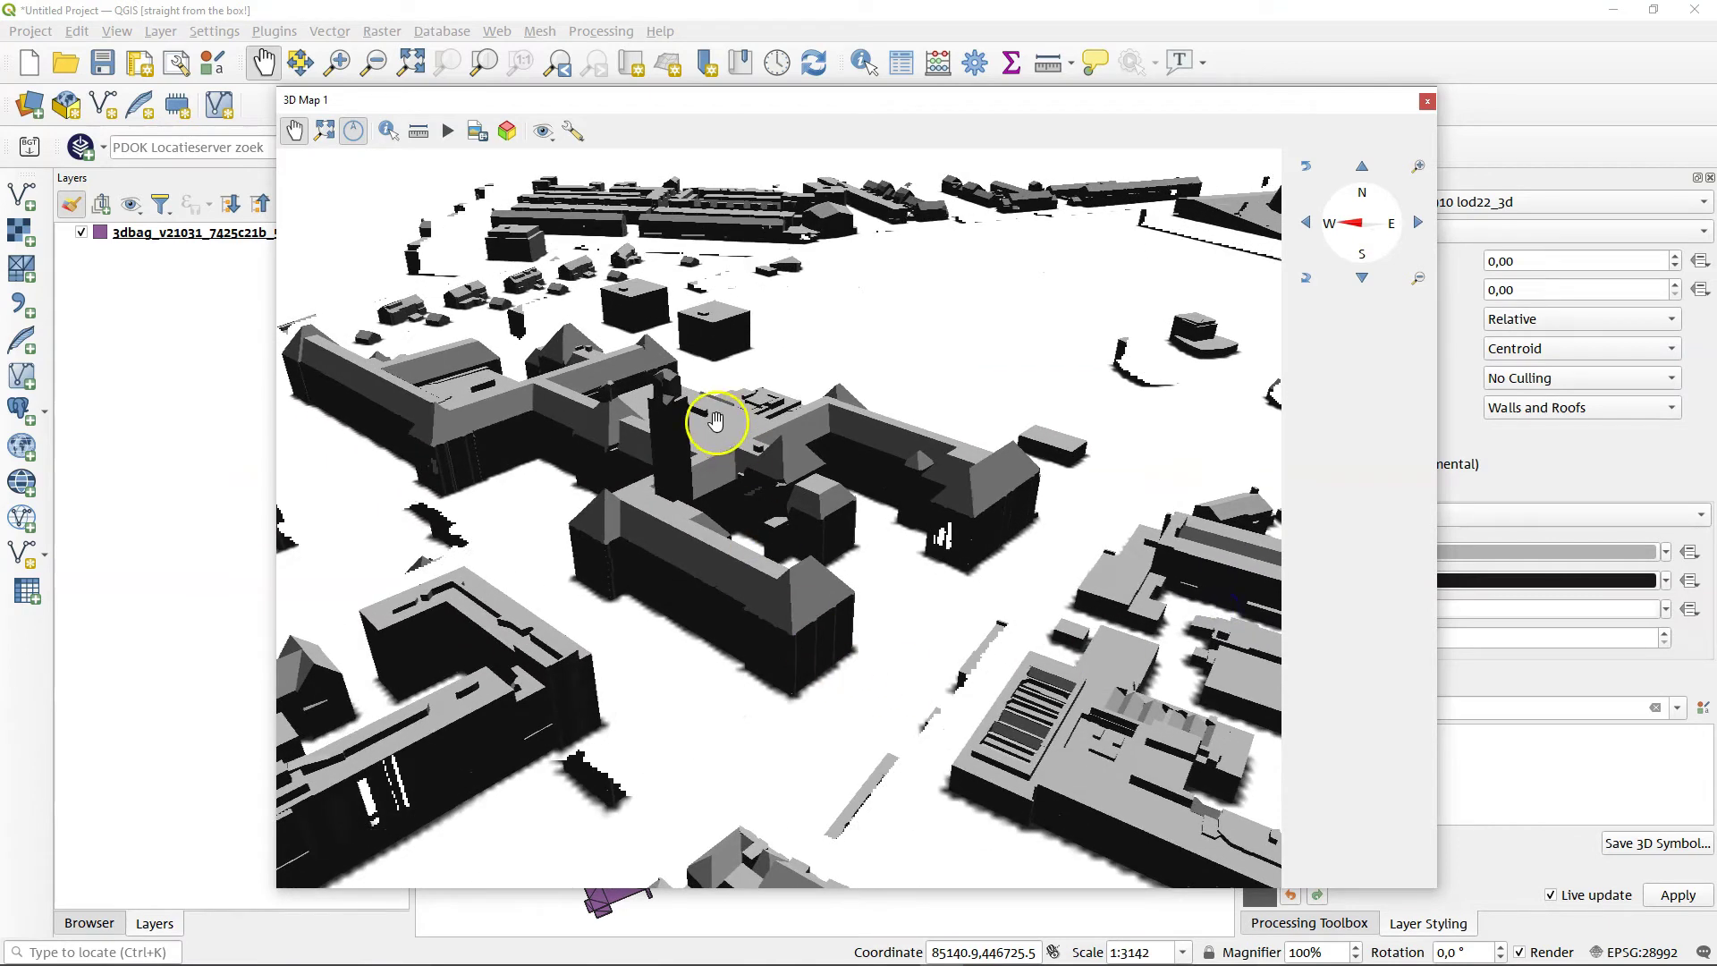
key(i)
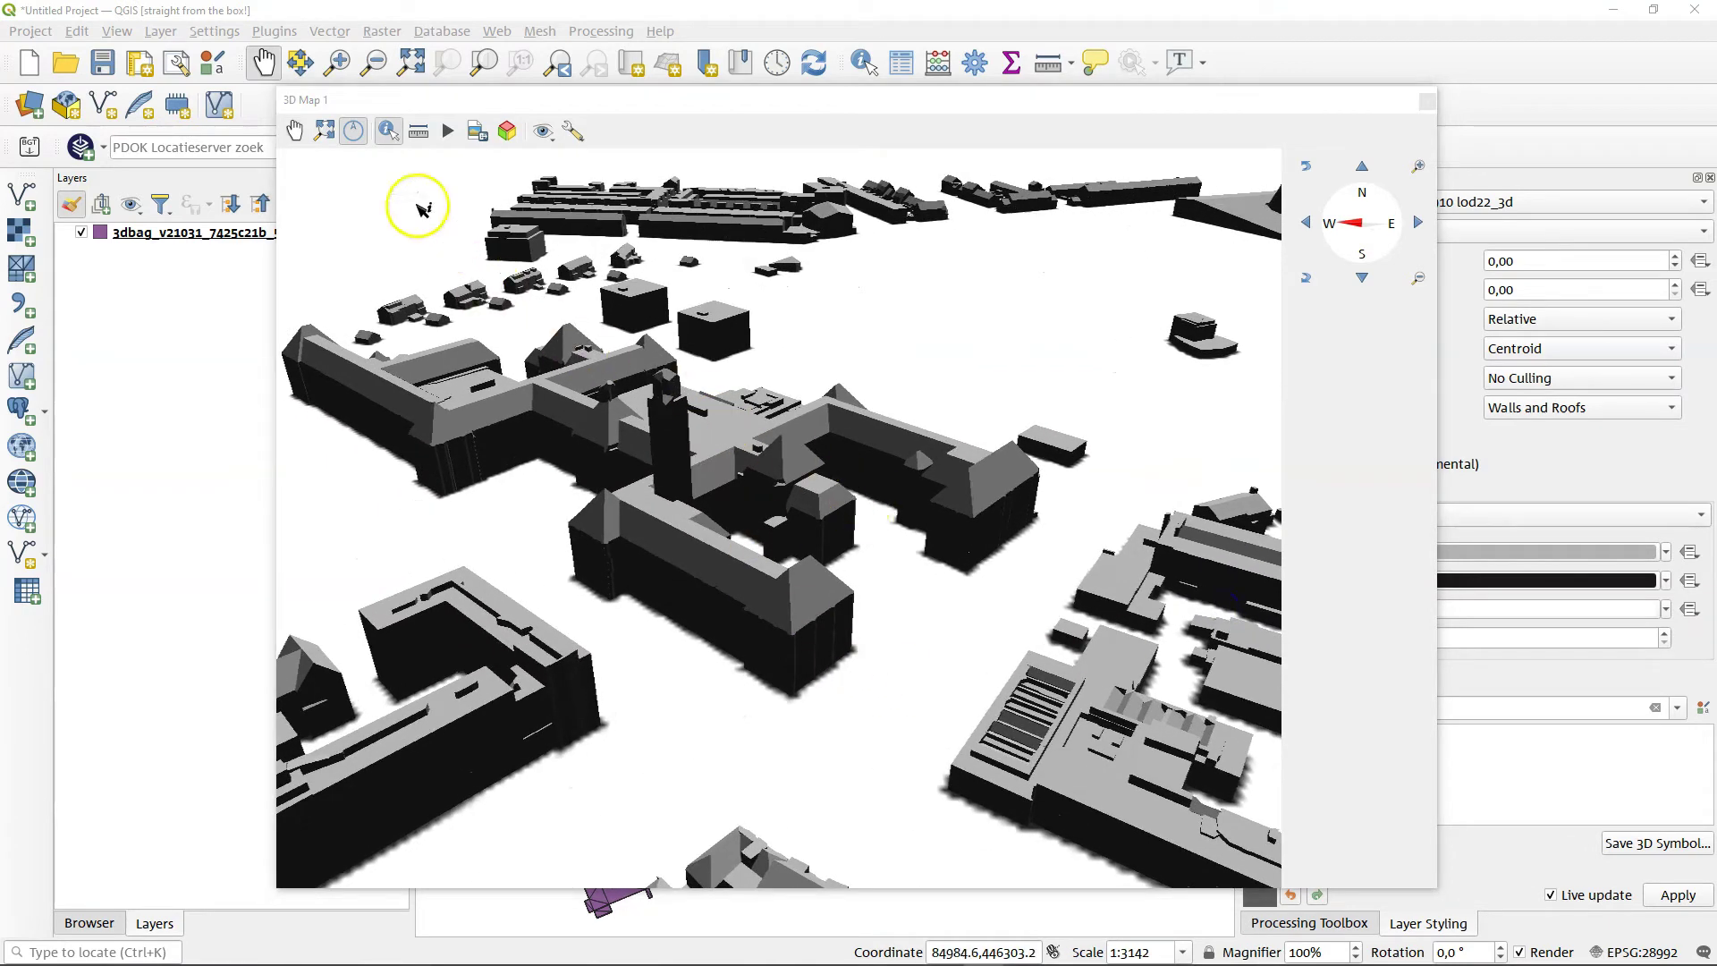
click(387, 131)
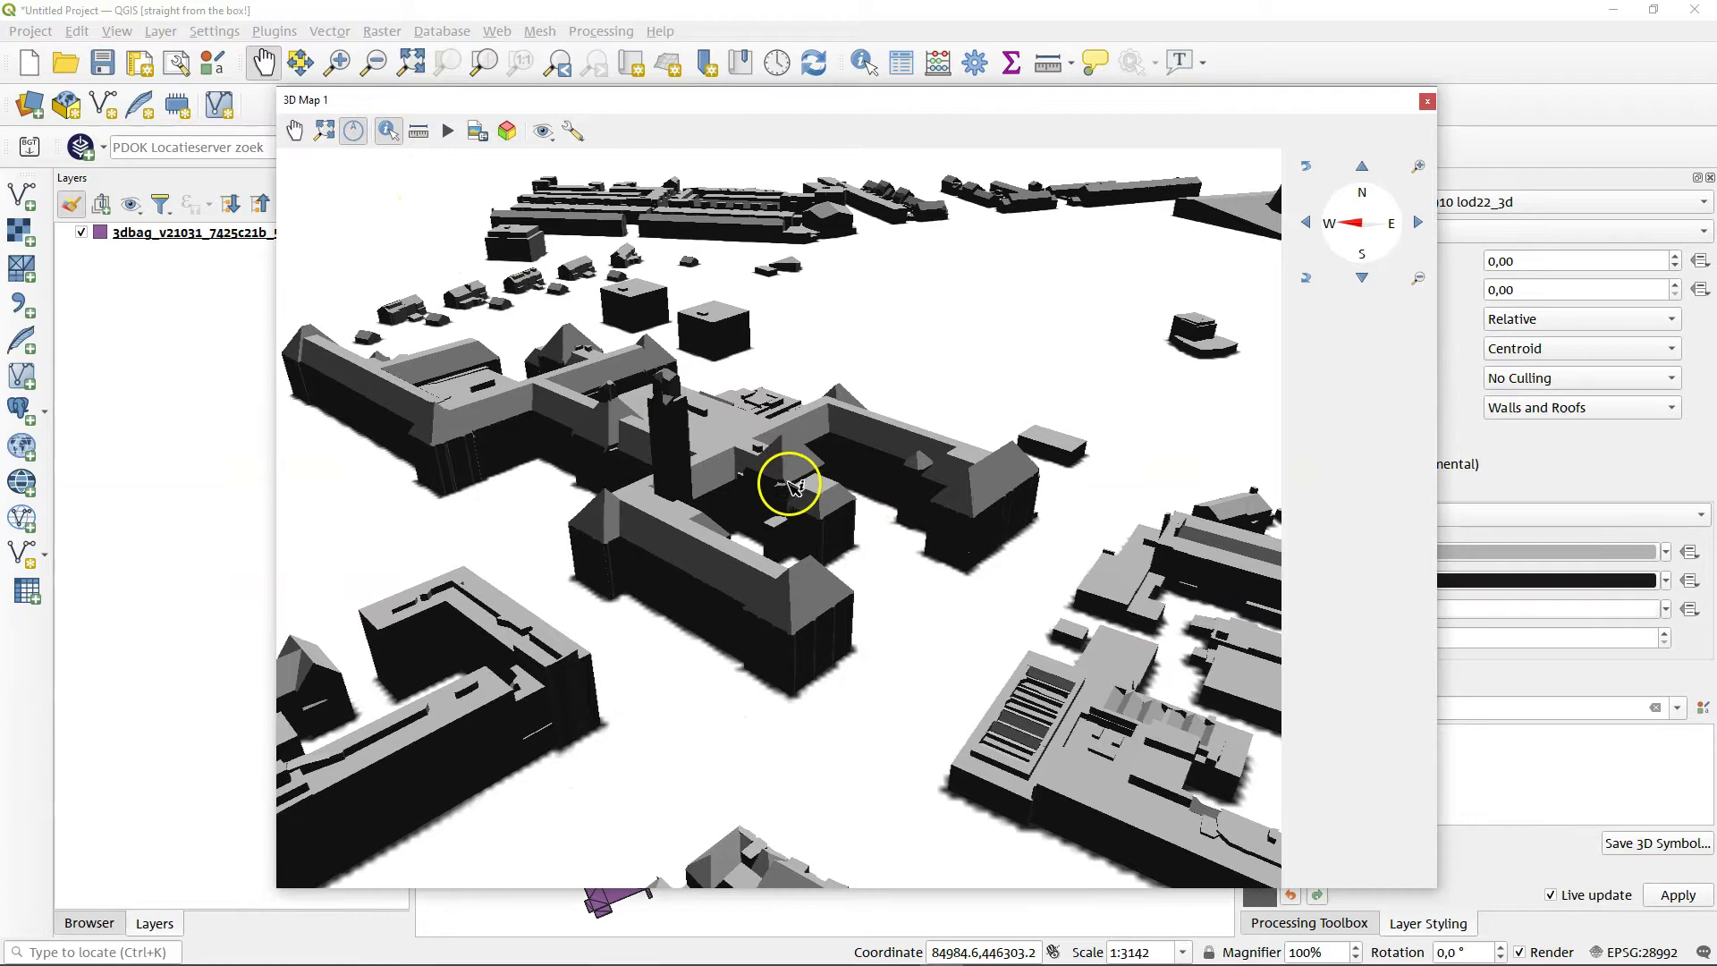
click(1106, 762)
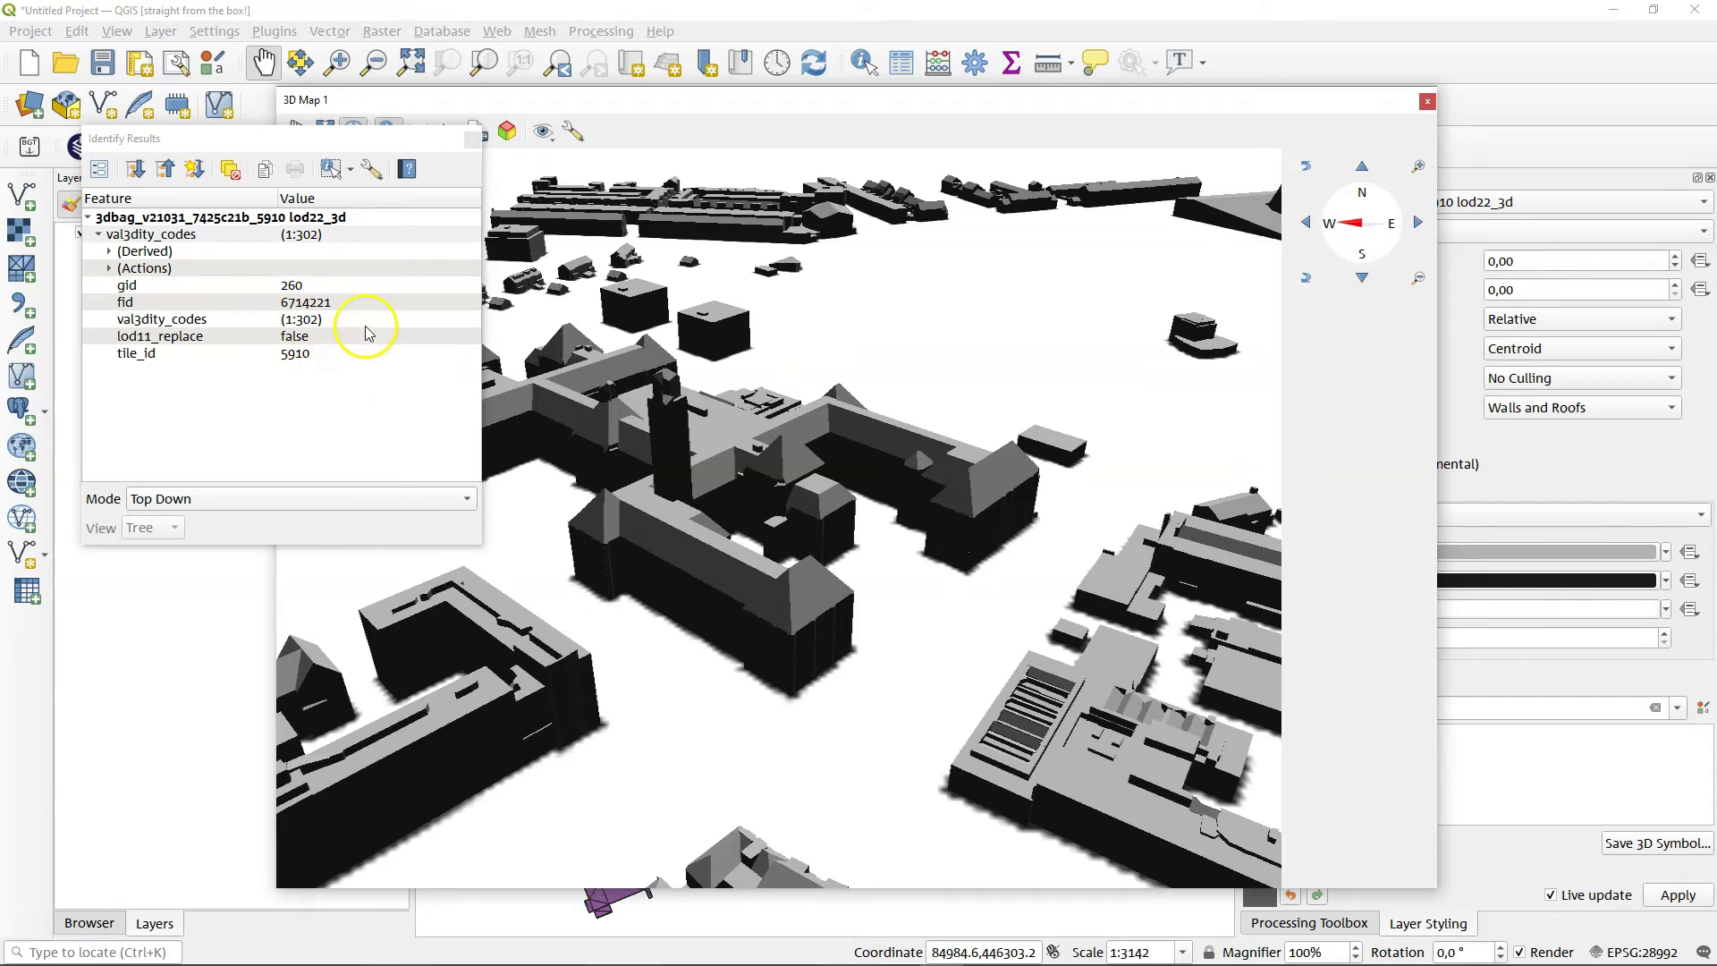
click(468, 143)
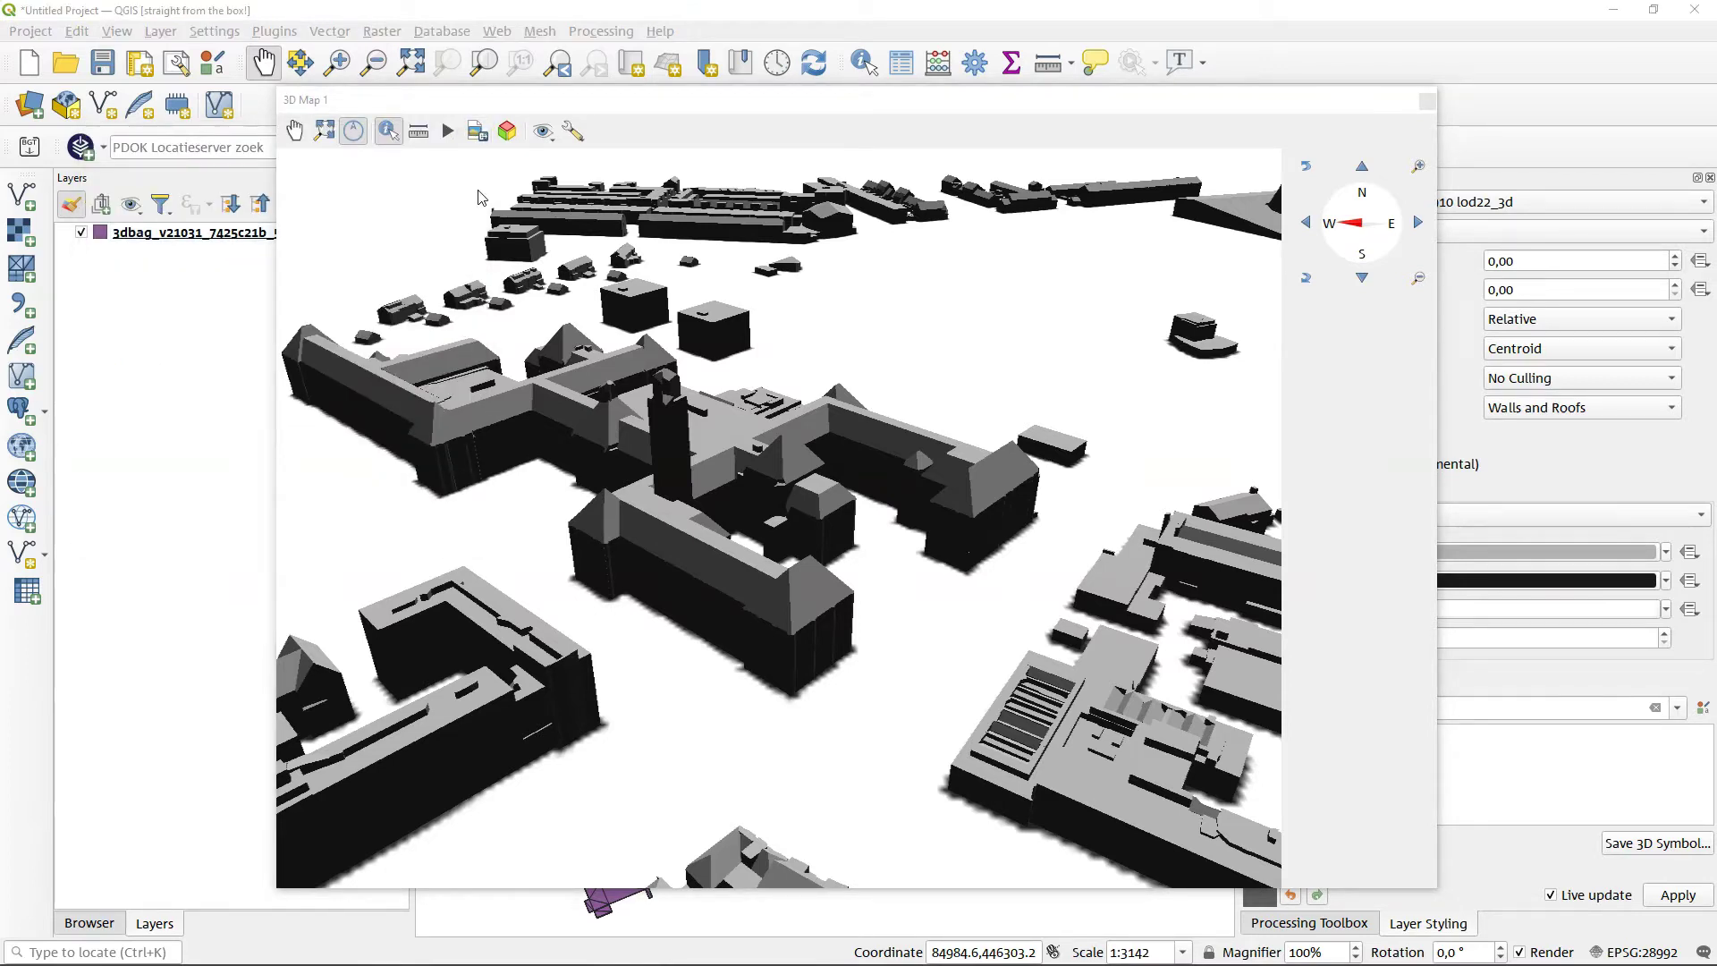
- Switch to the browser and download the CityJSON file of tile 5910, saving it to disk
key(alt+Tab)
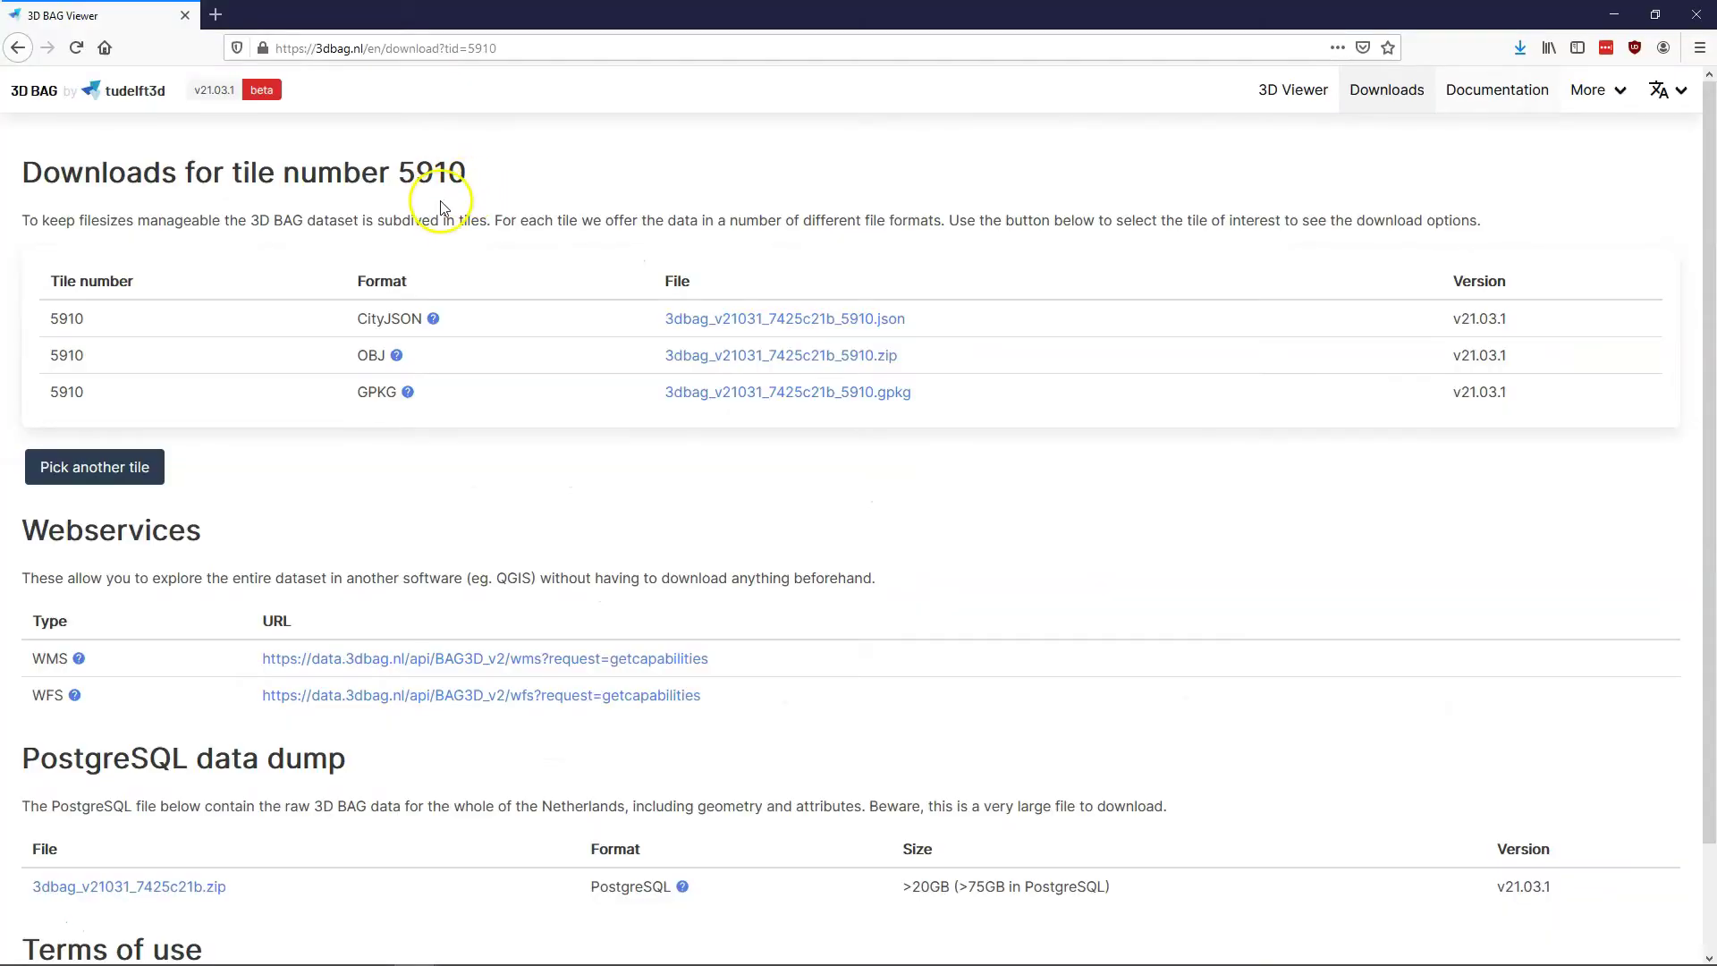
click(730, 328)
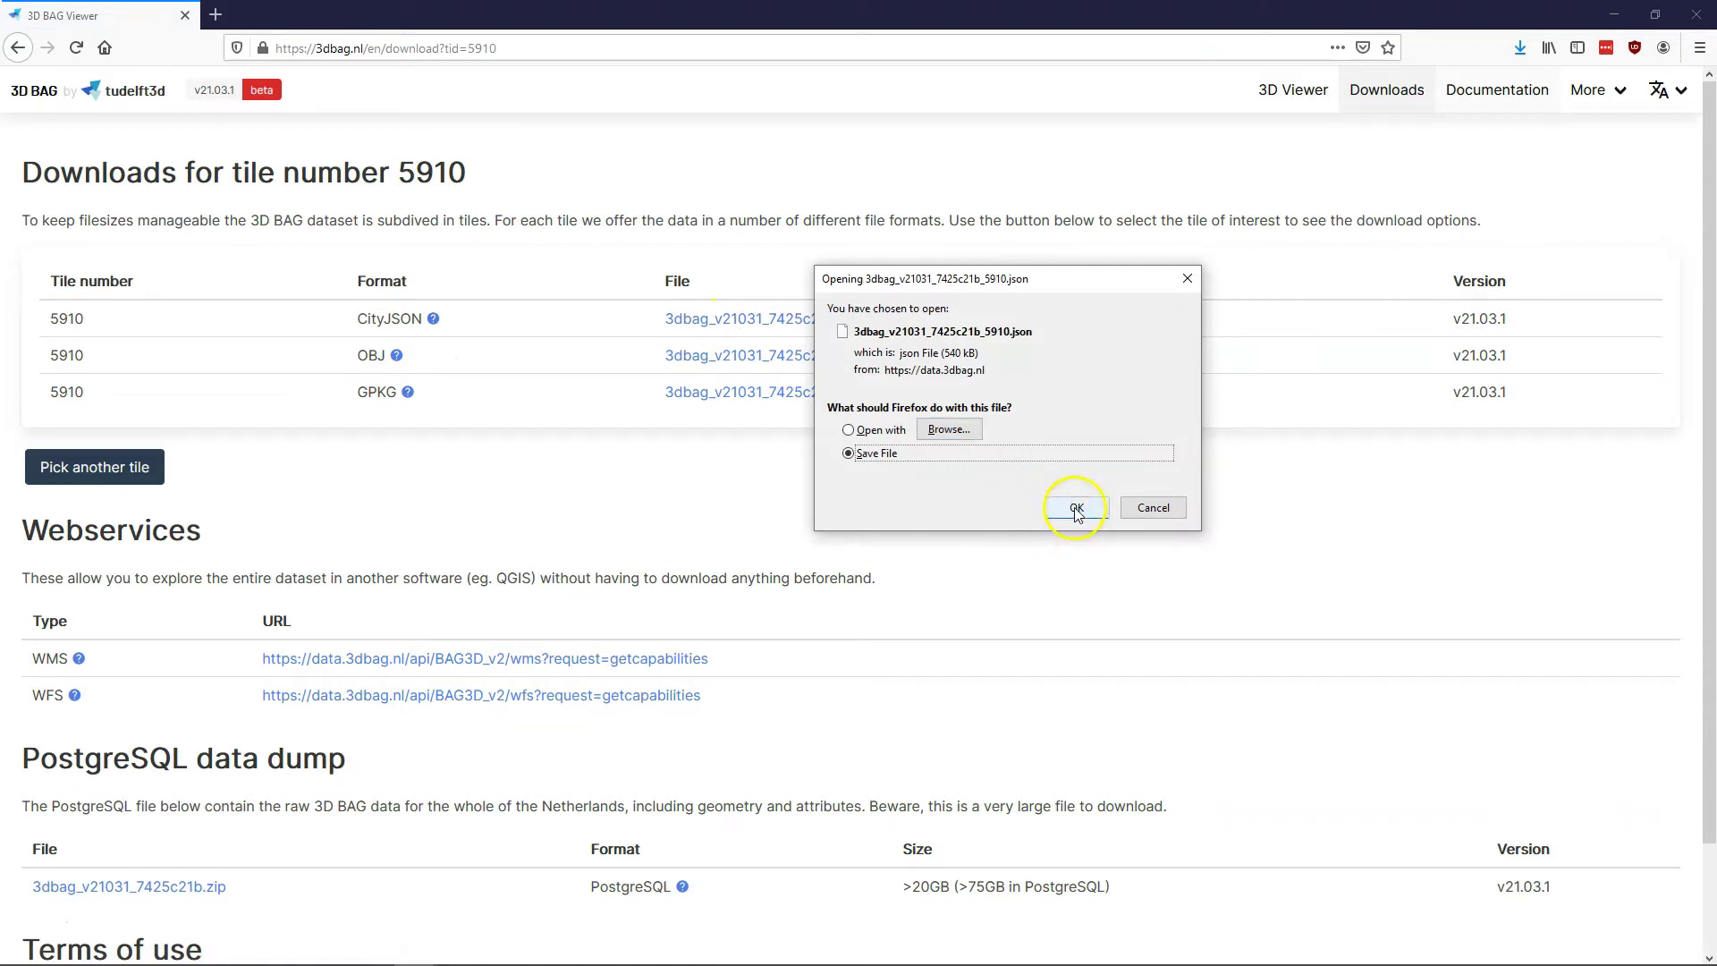
click(1076, 507)
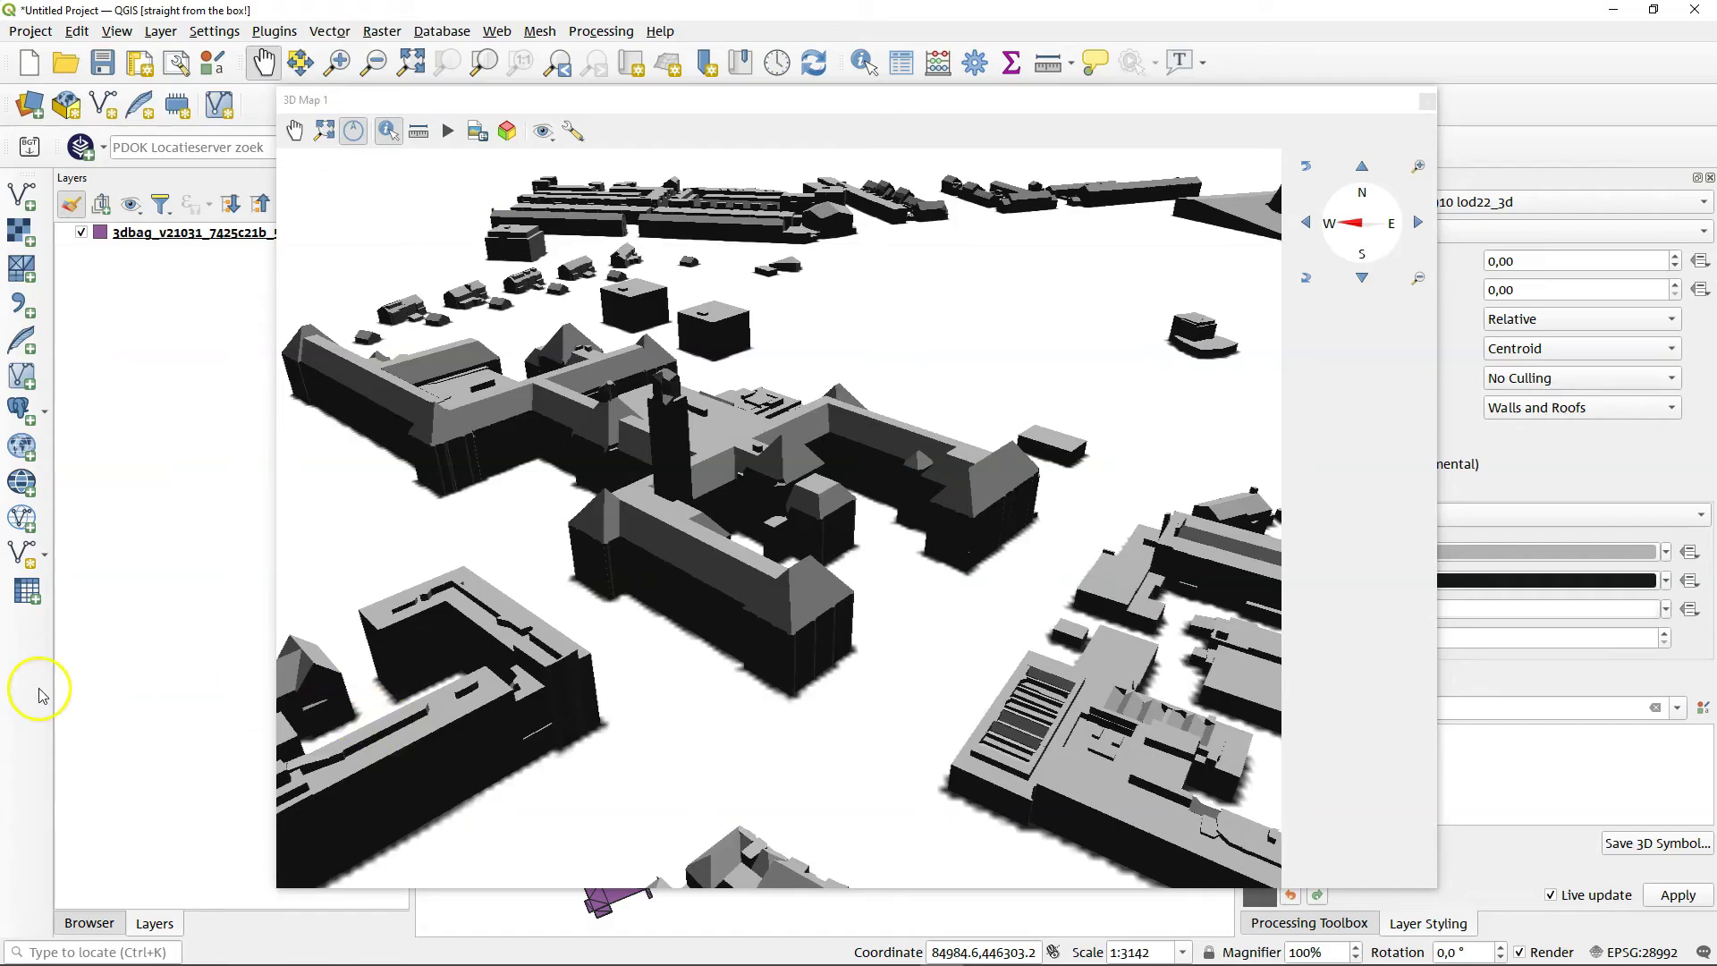
- Close the 3D map and clear the building highlight by identifying an empty spot in the 2D map
click(1427, 101)
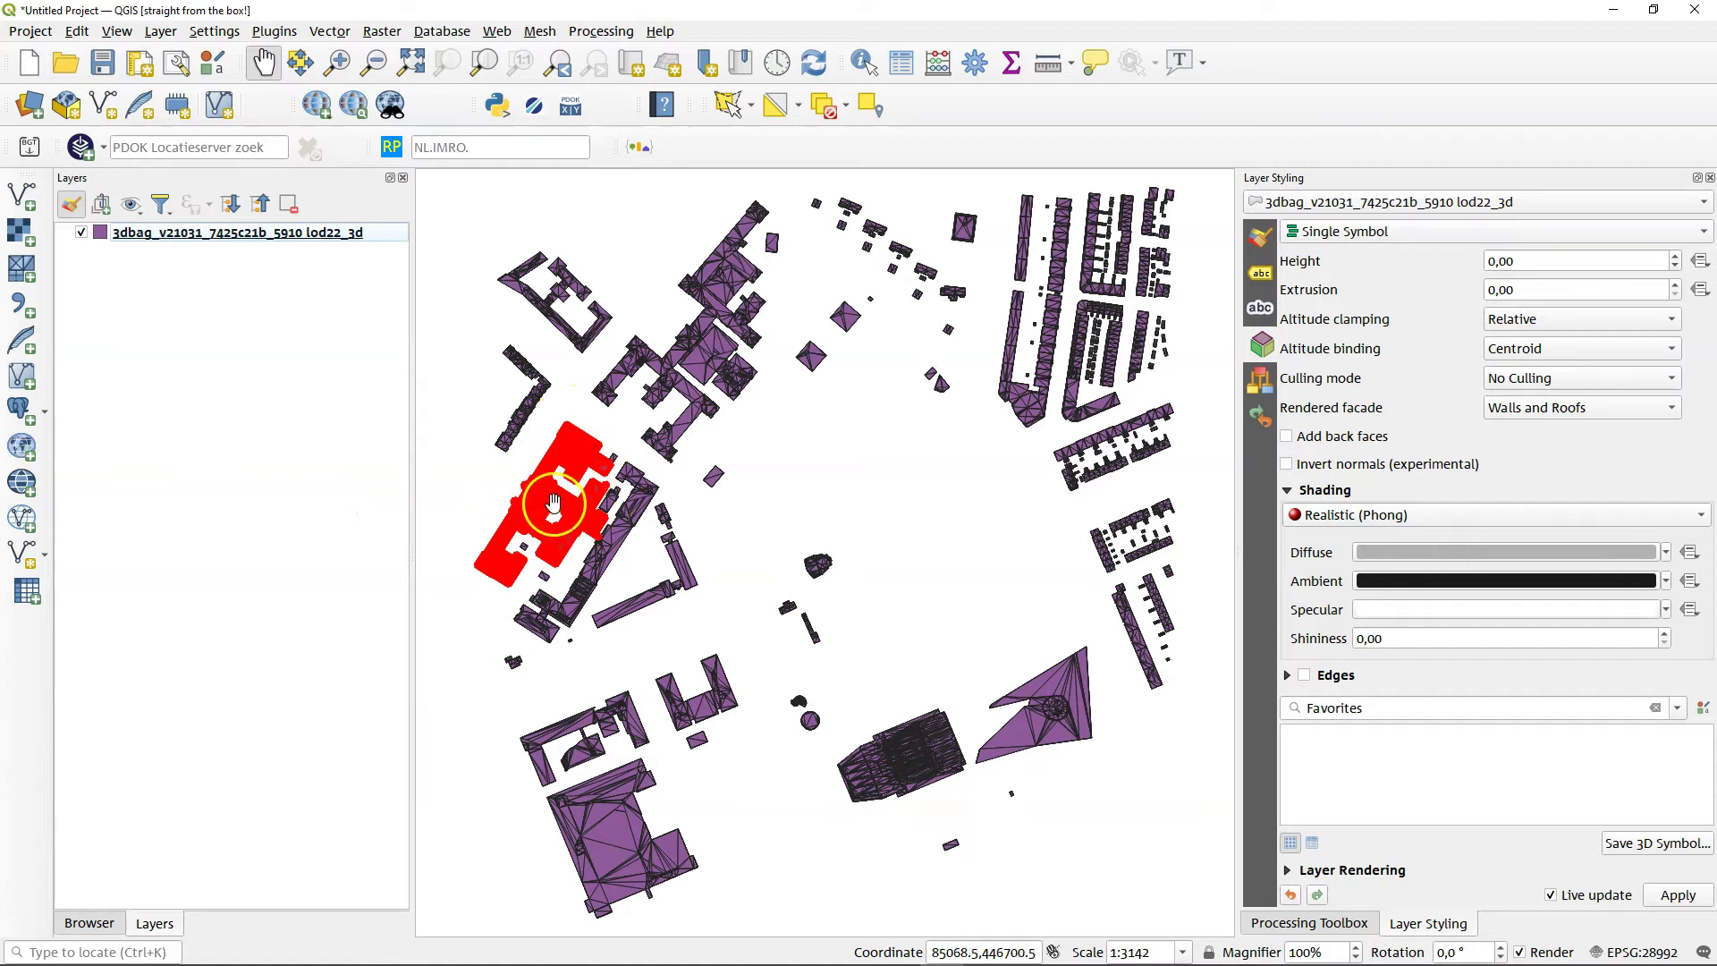
click(861, 62)
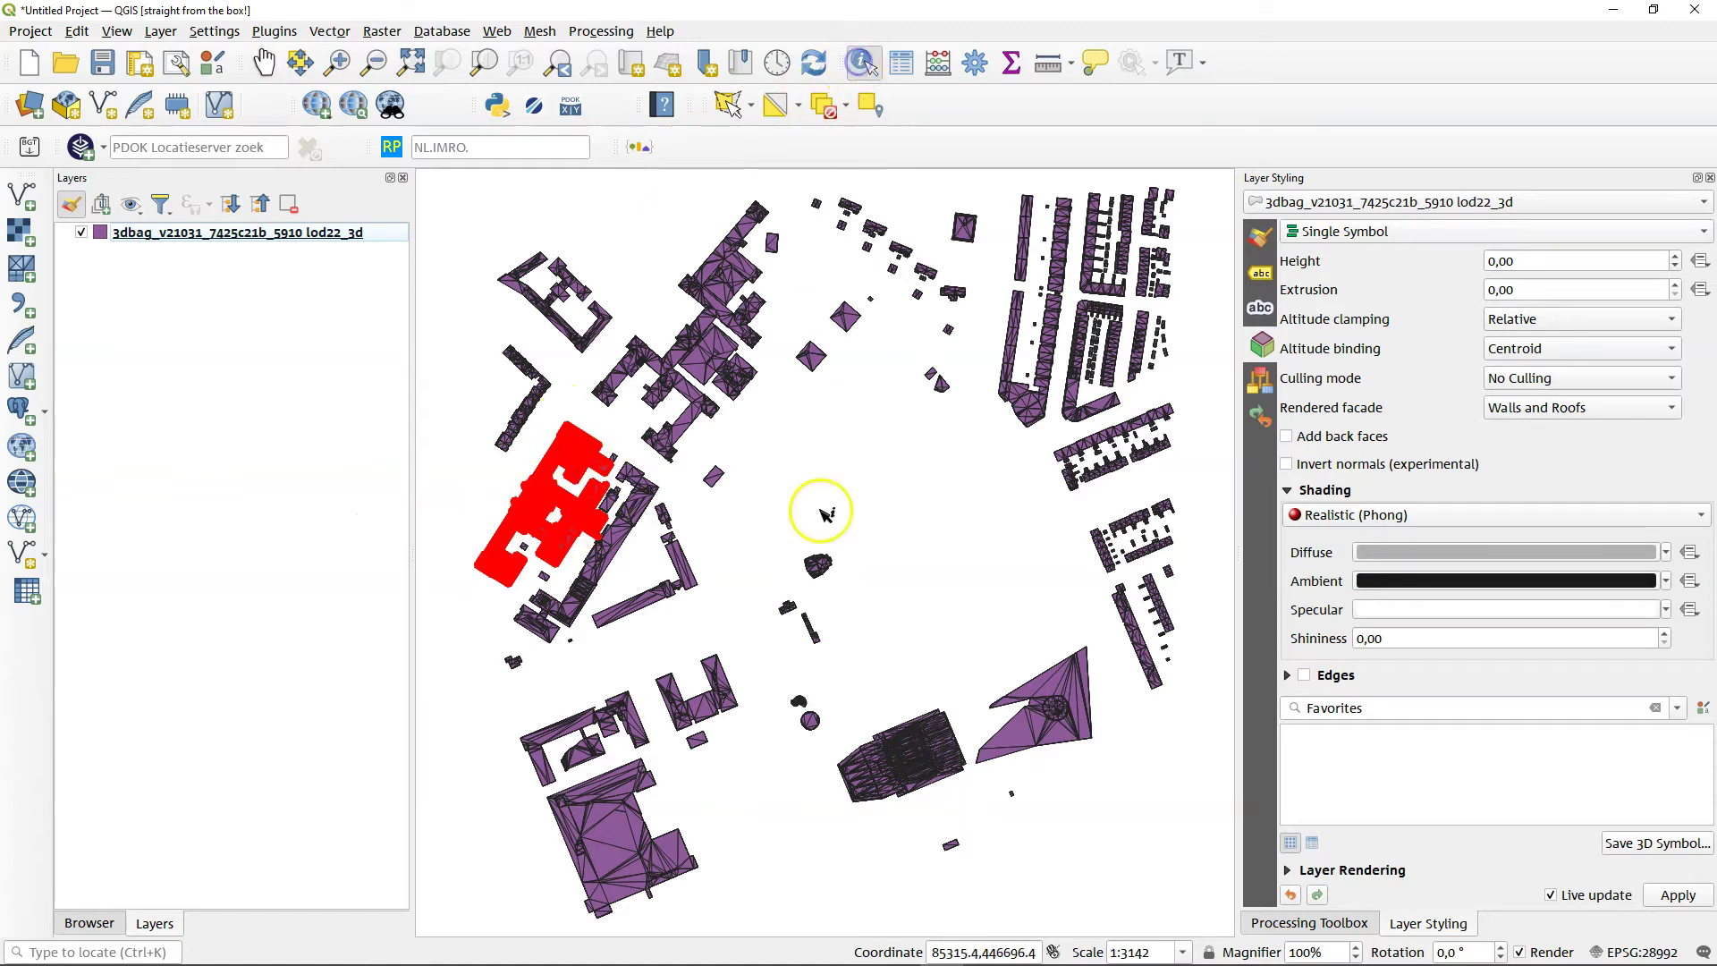
click(825, 515)
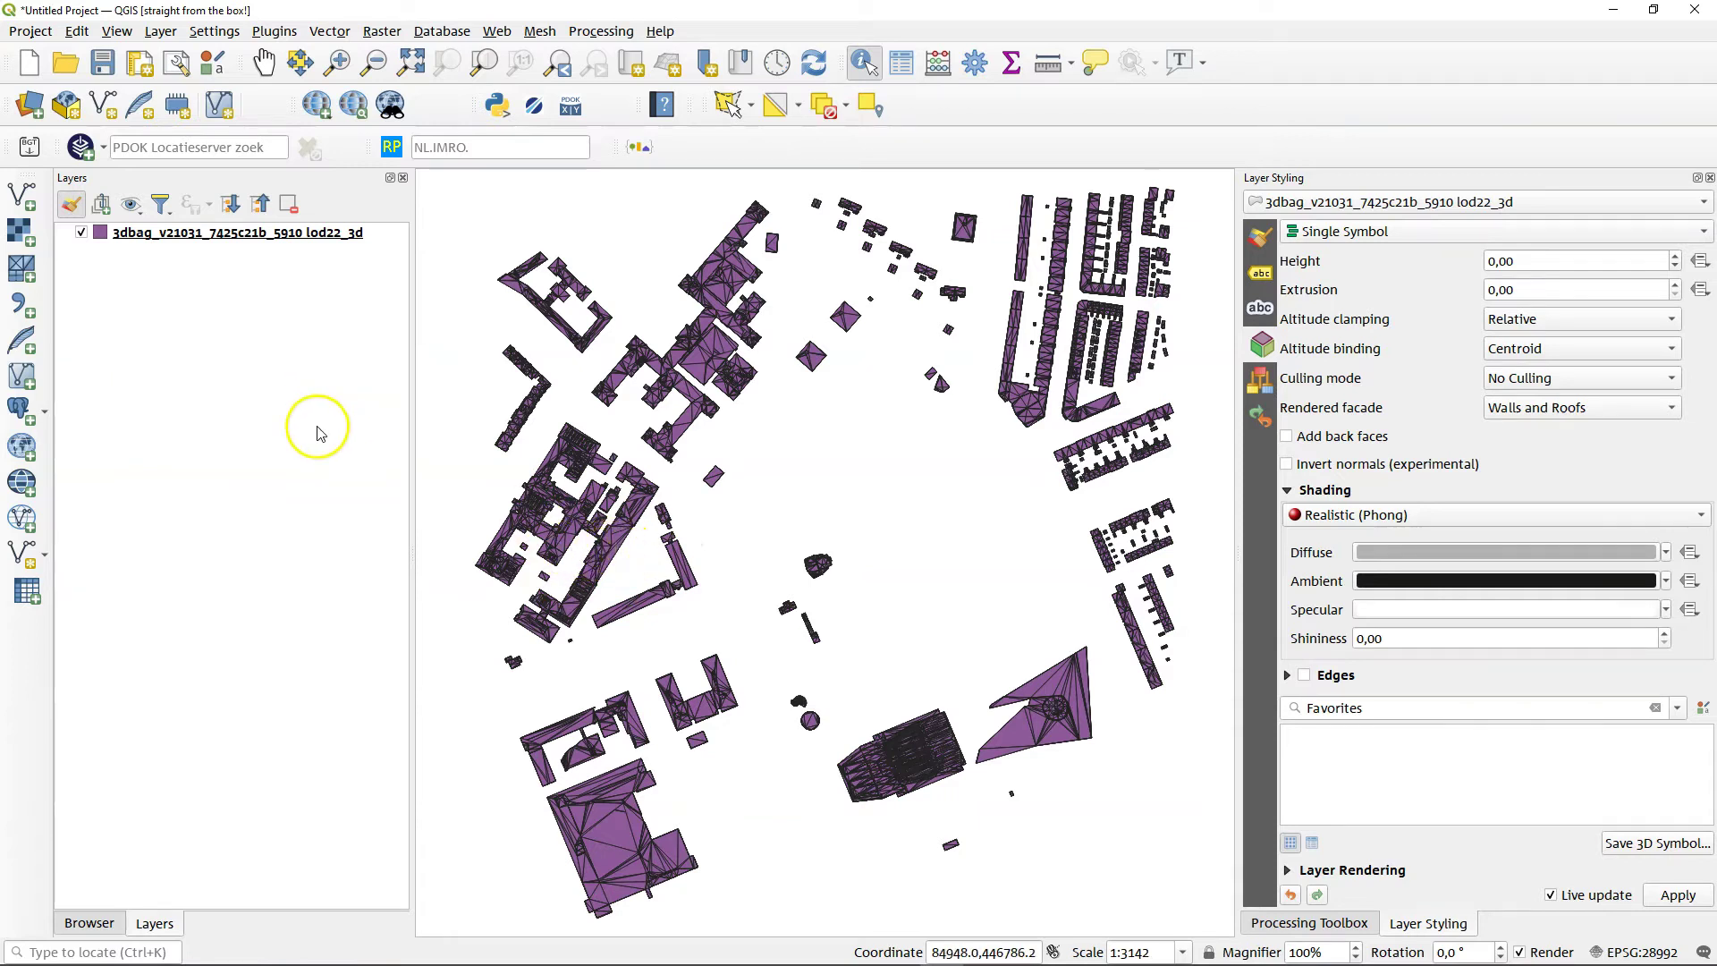
- Check the CityJSON Loader entry among the installed plugins, and close the plugin manager
click(277, 32)
click(295, 51)
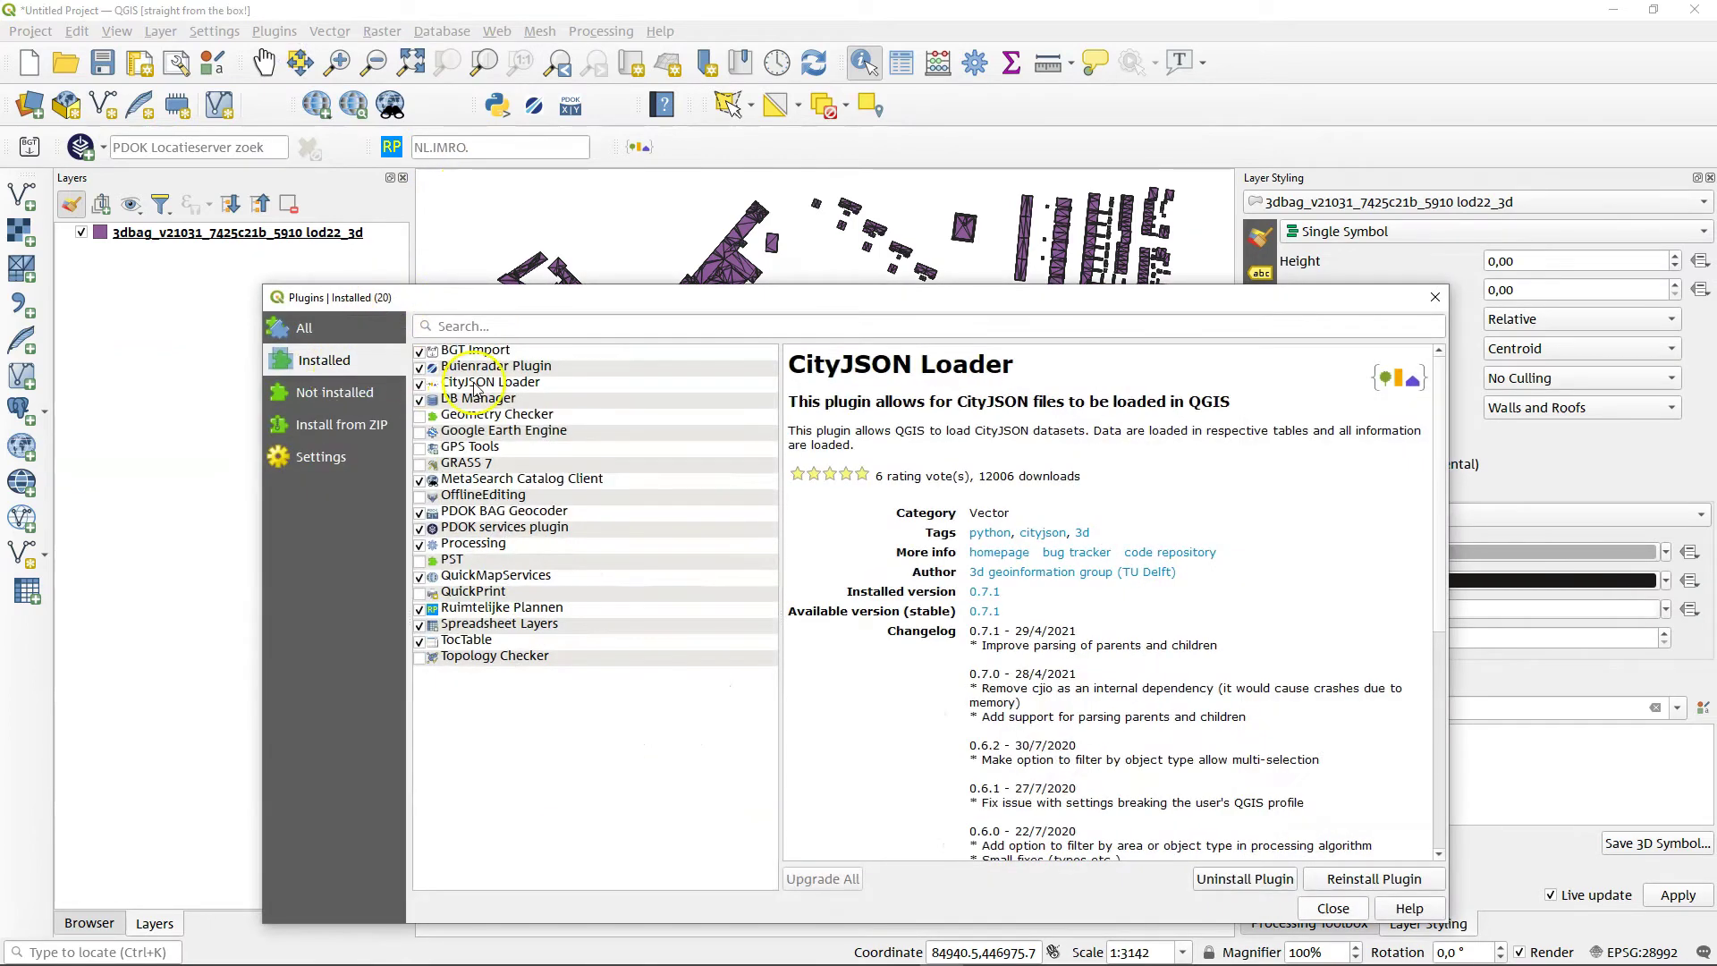
click(474, 384)
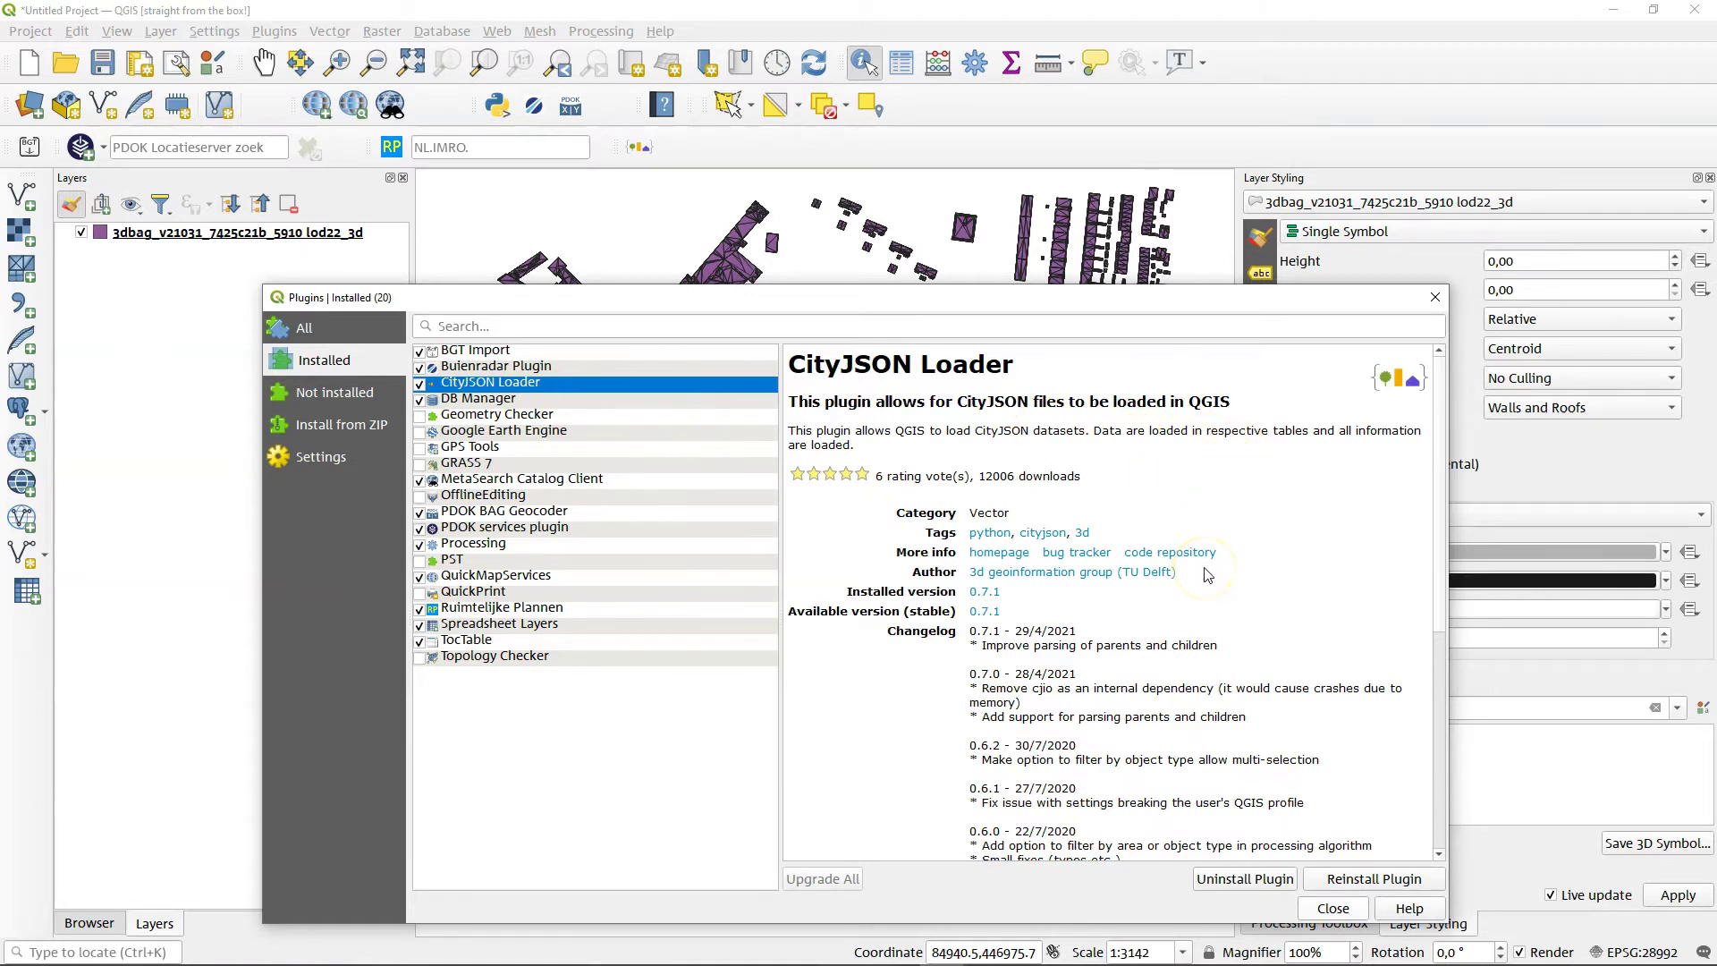
click(1333, 908)
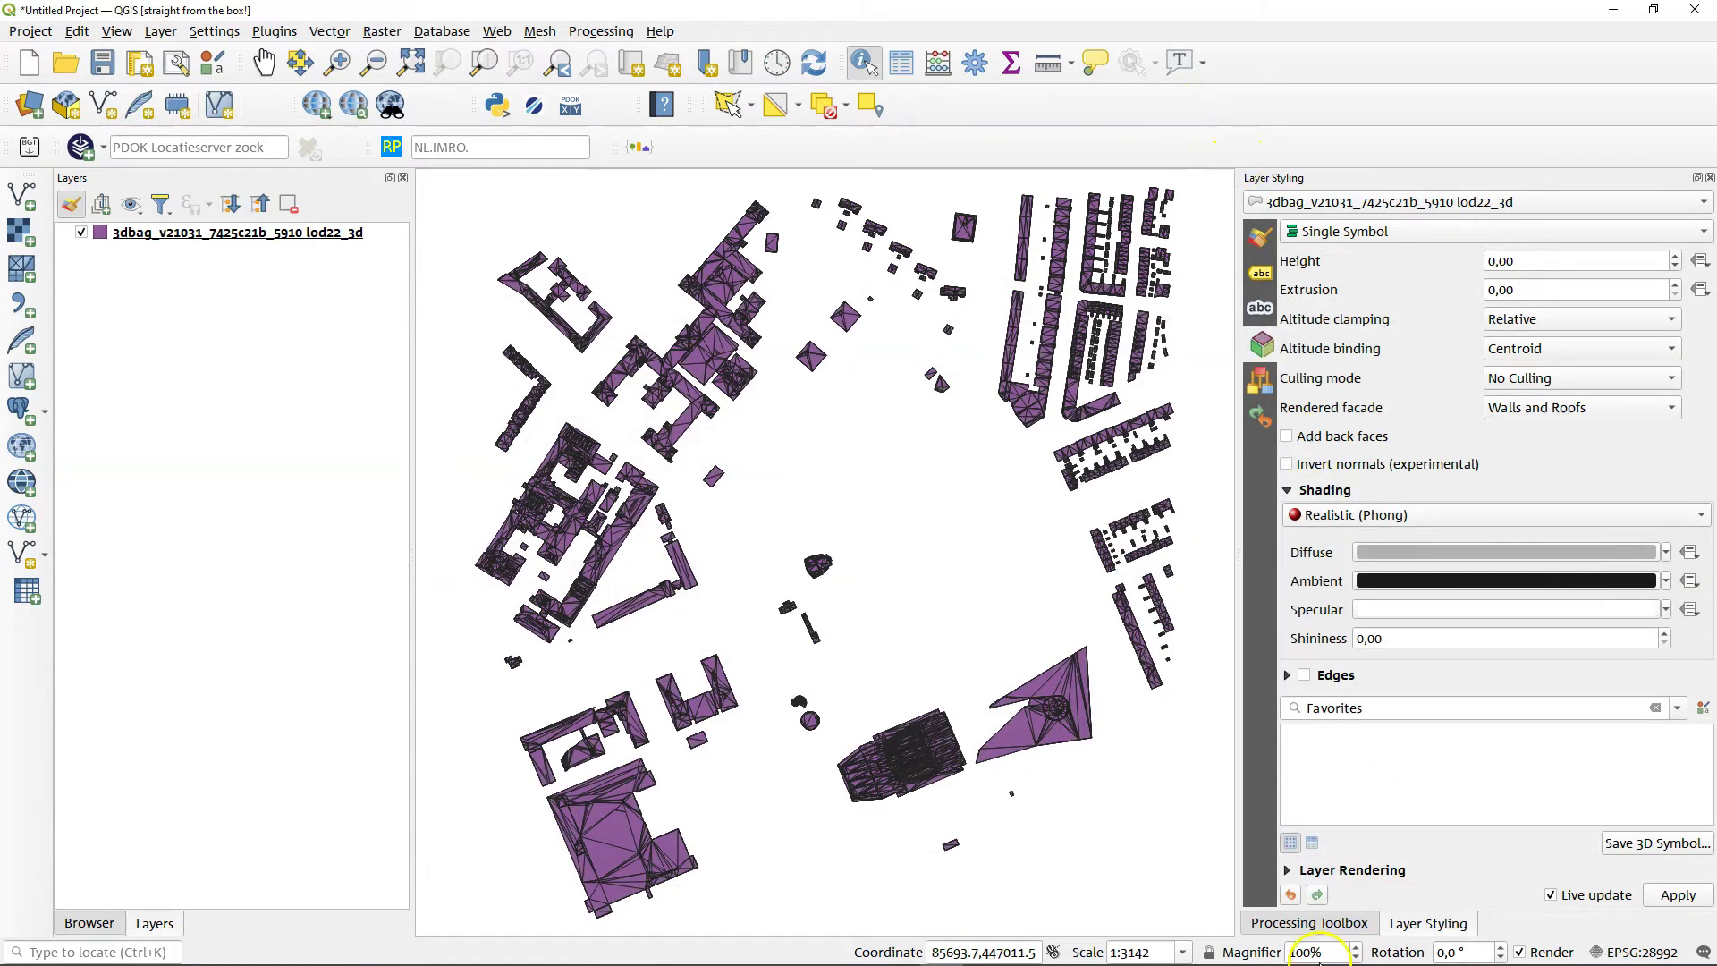
- Show the Processing Toolbox, and choose 3dbag_v21031_7425c21b_5910.json from Downloads in the CityJSON Loader
click(1322, 923)
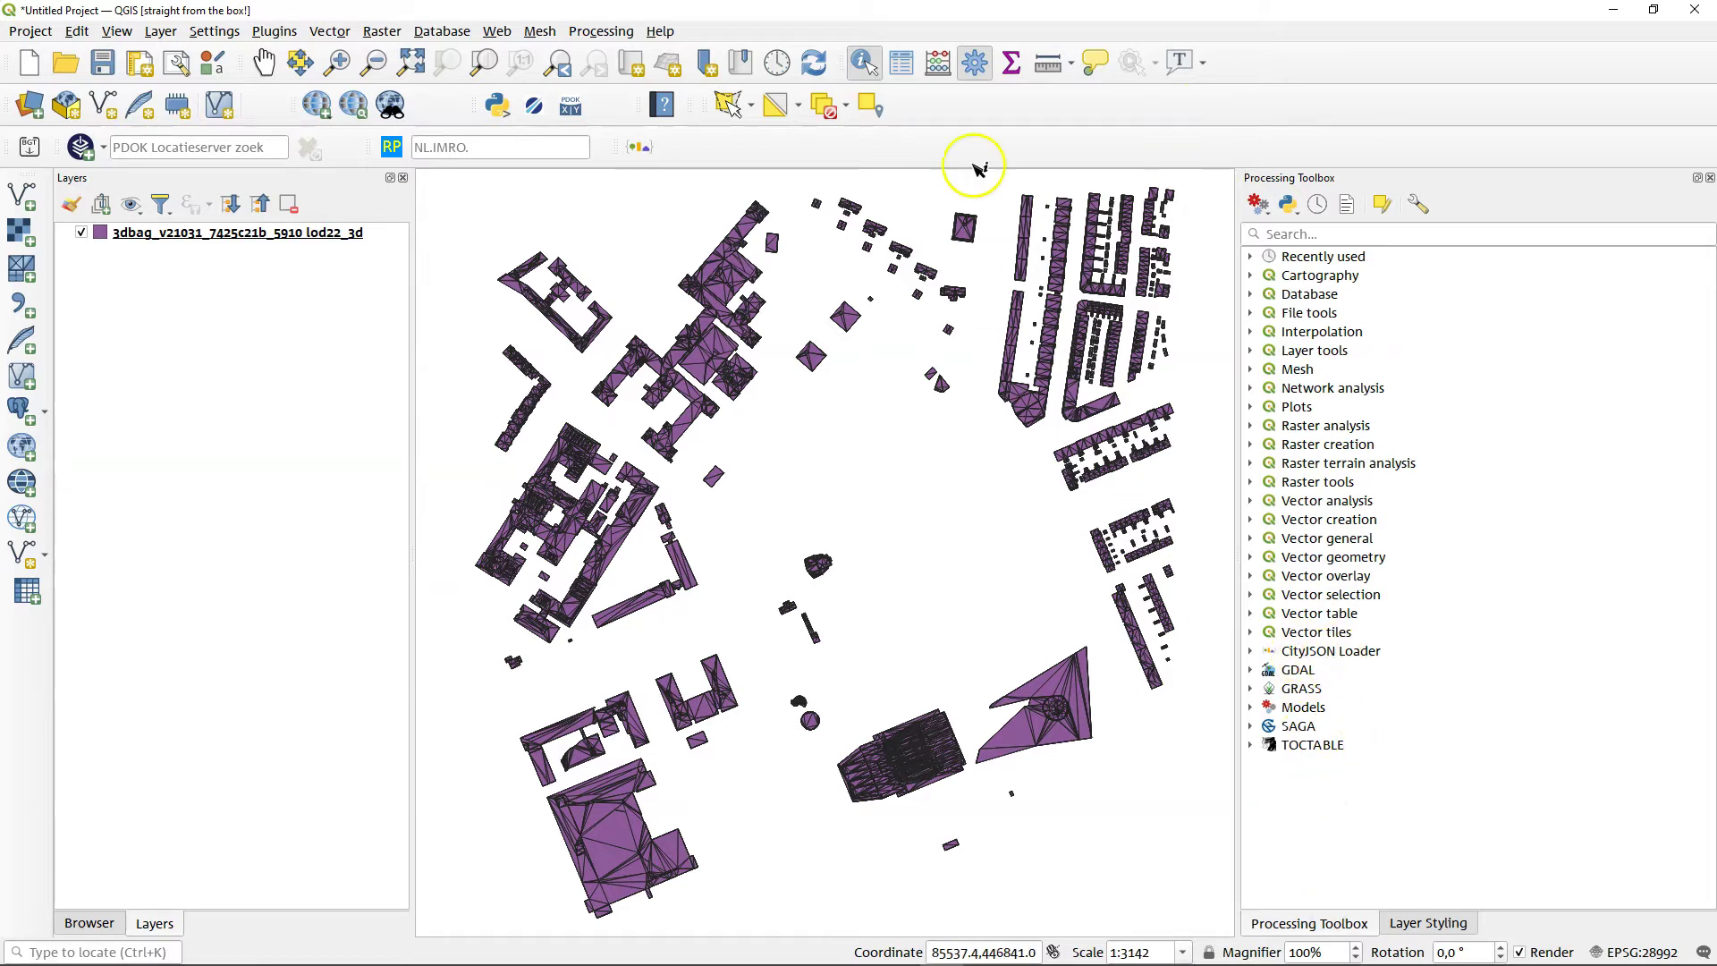
click(640, 149)
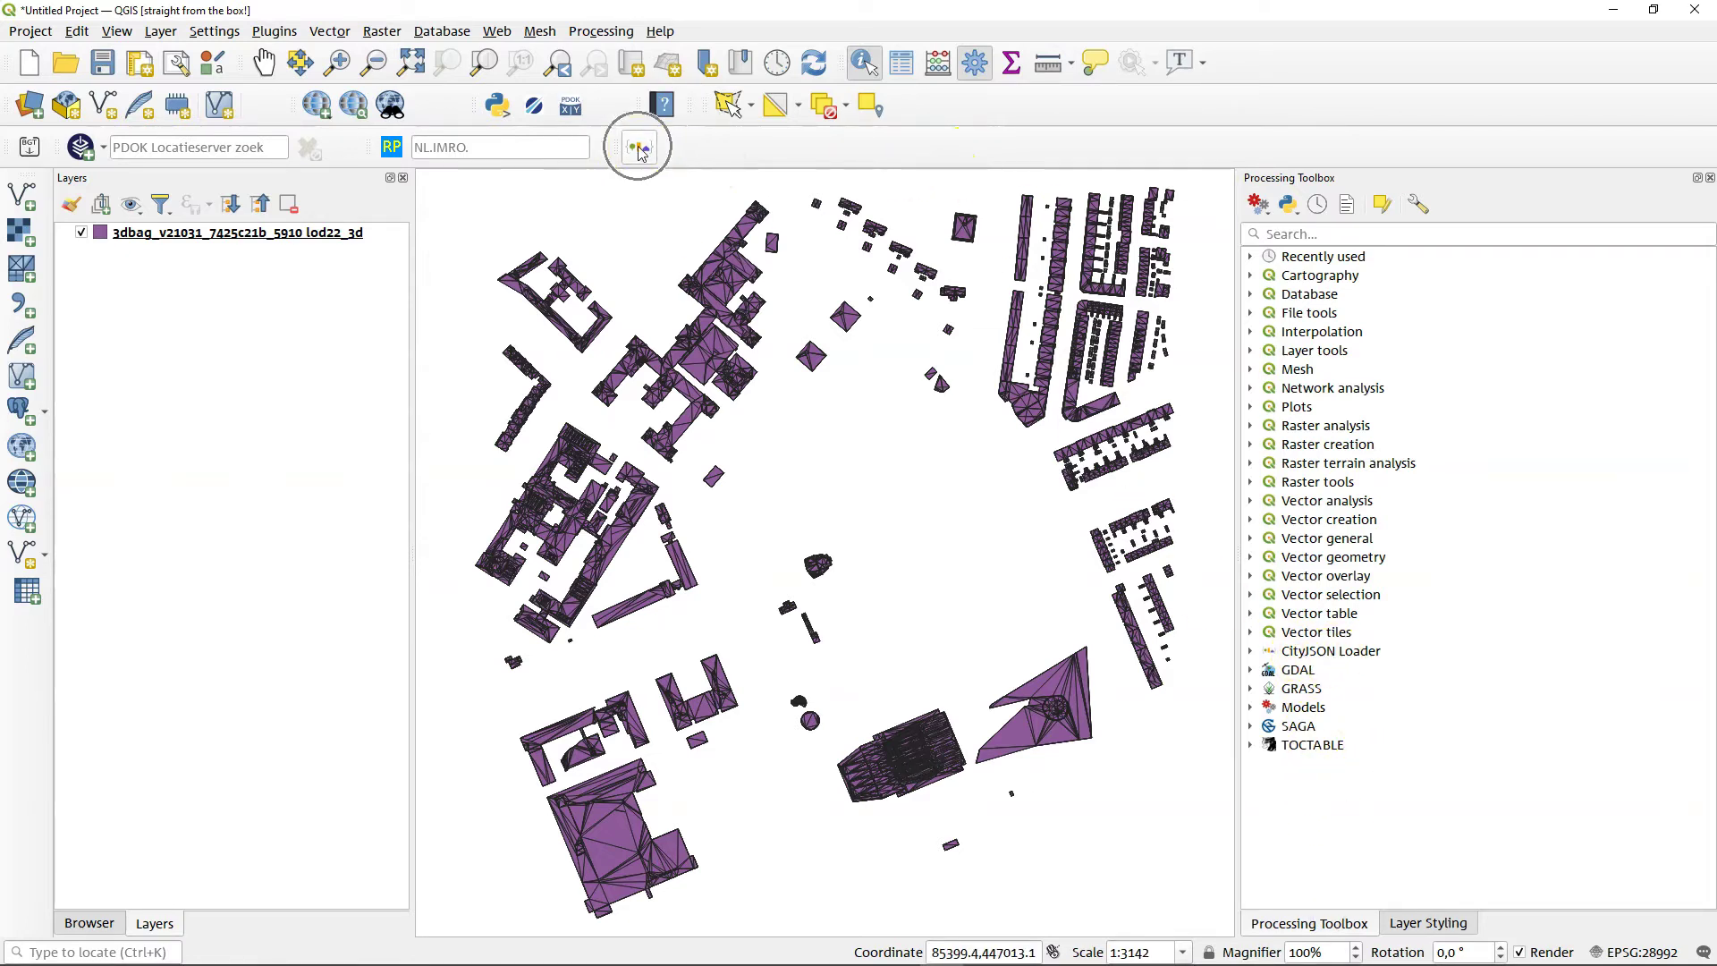
click(330, 33)
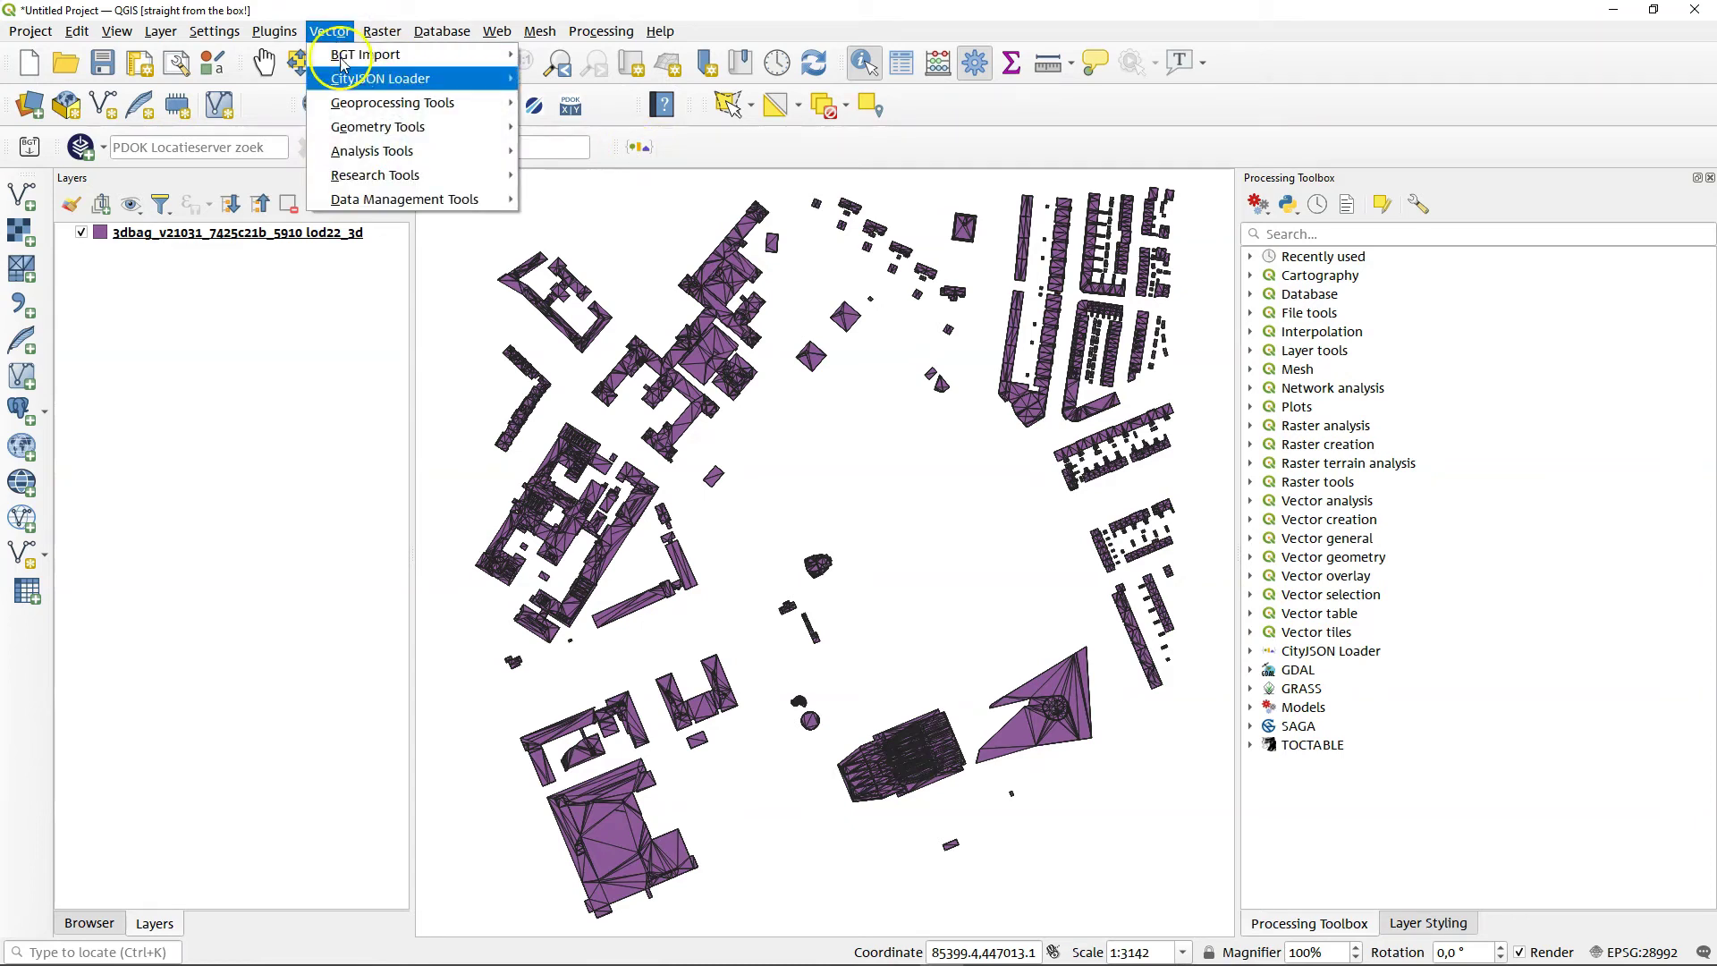
mouse_move(510, 80)
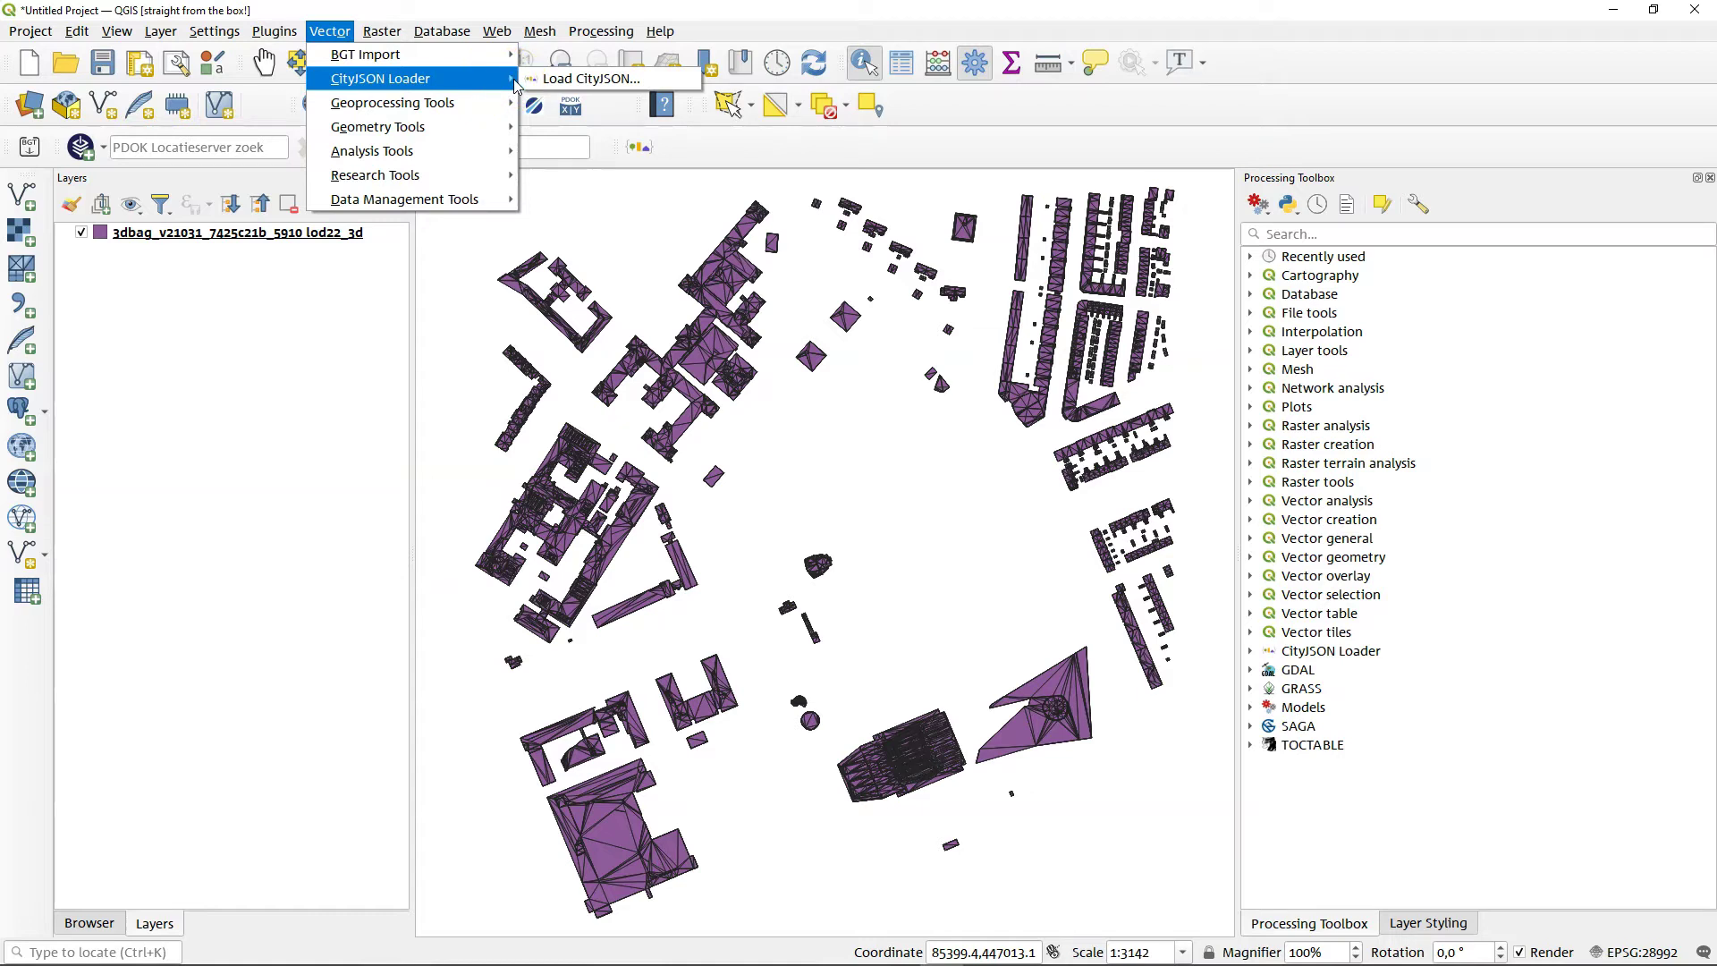
click(577, 79)
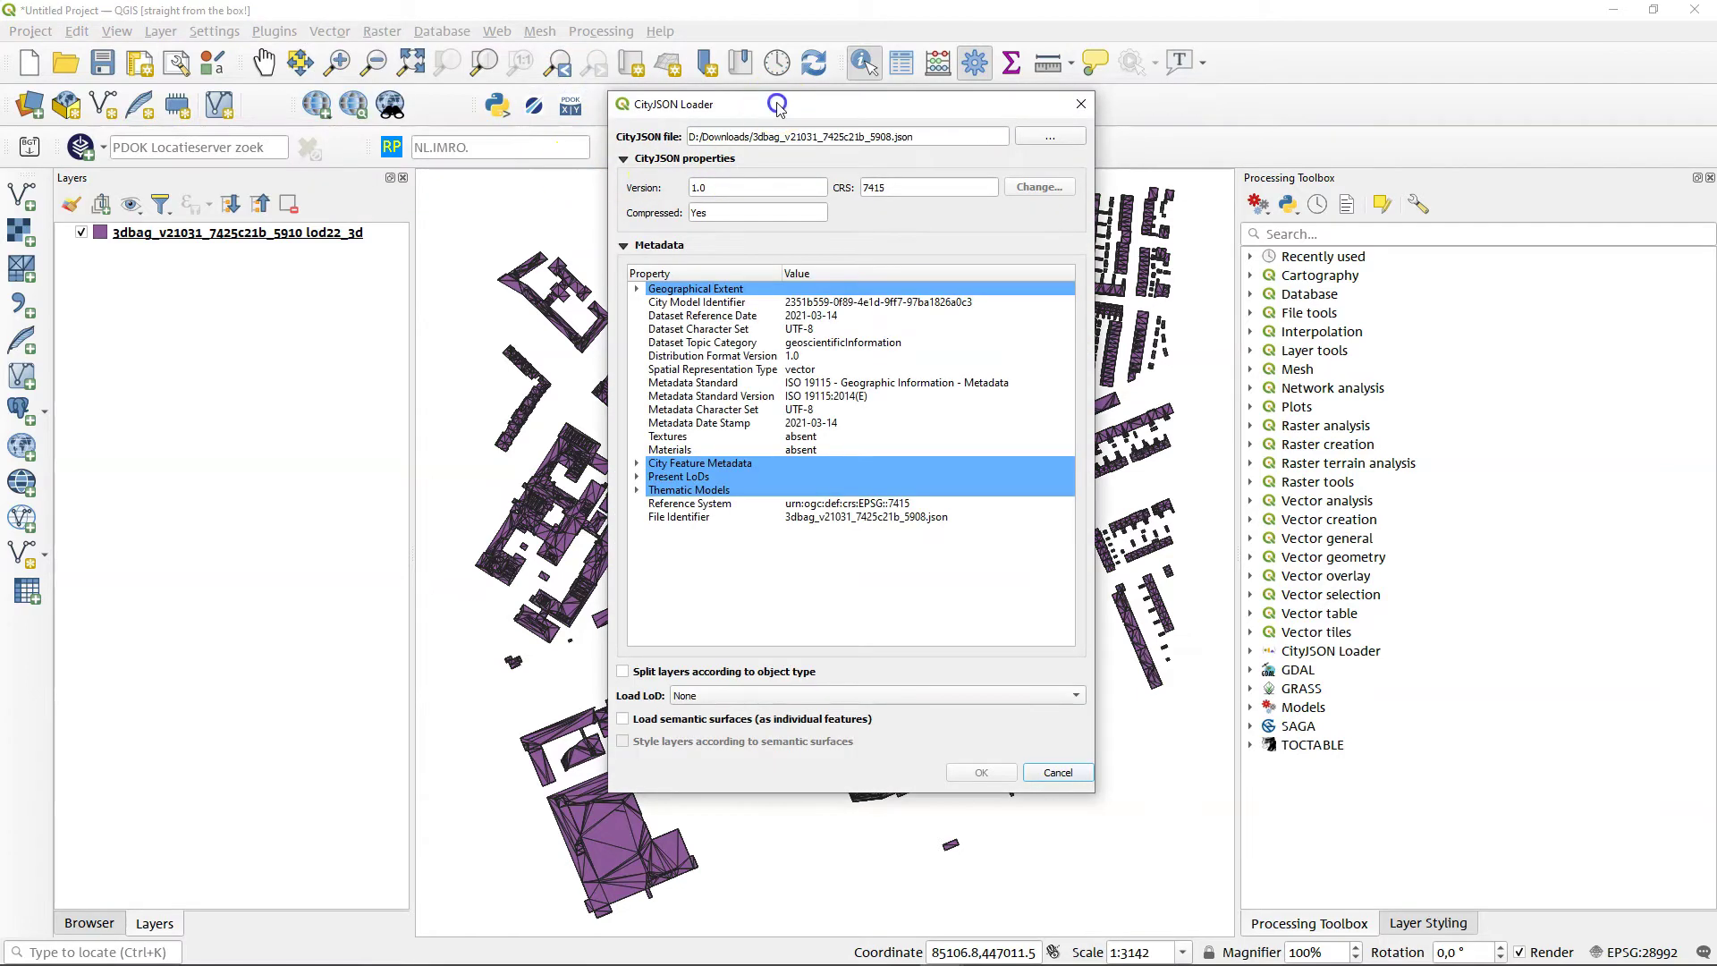
drag(778, 104, 540, 77)
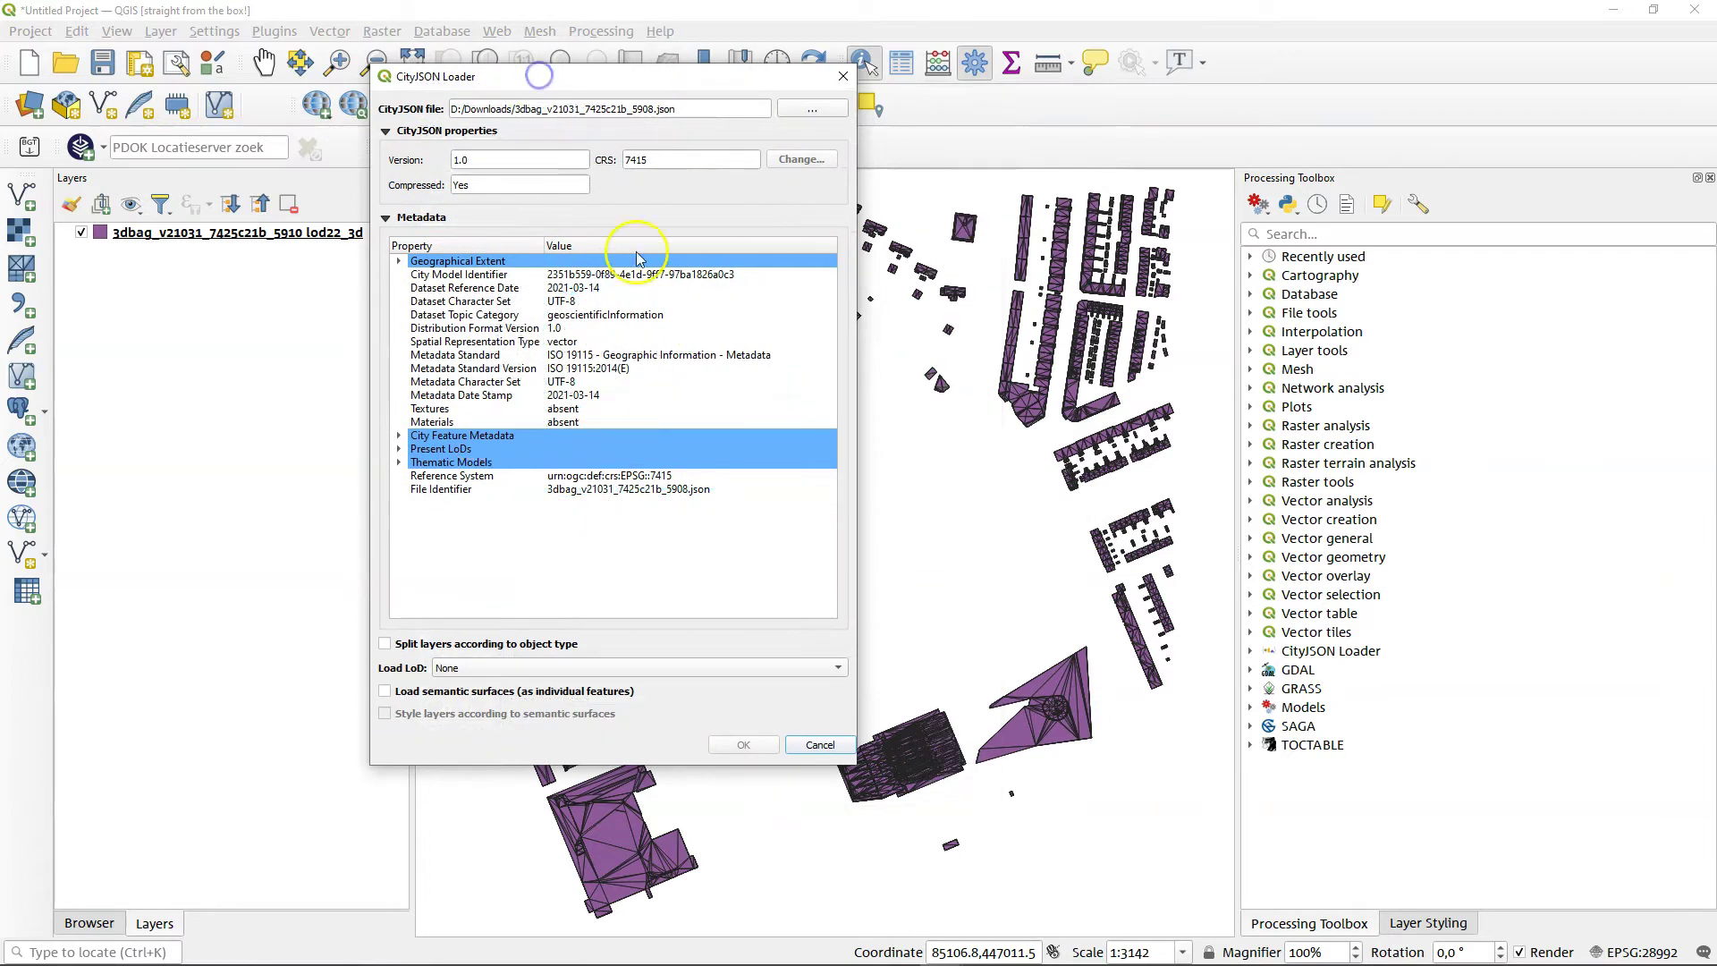
click(802, 110)
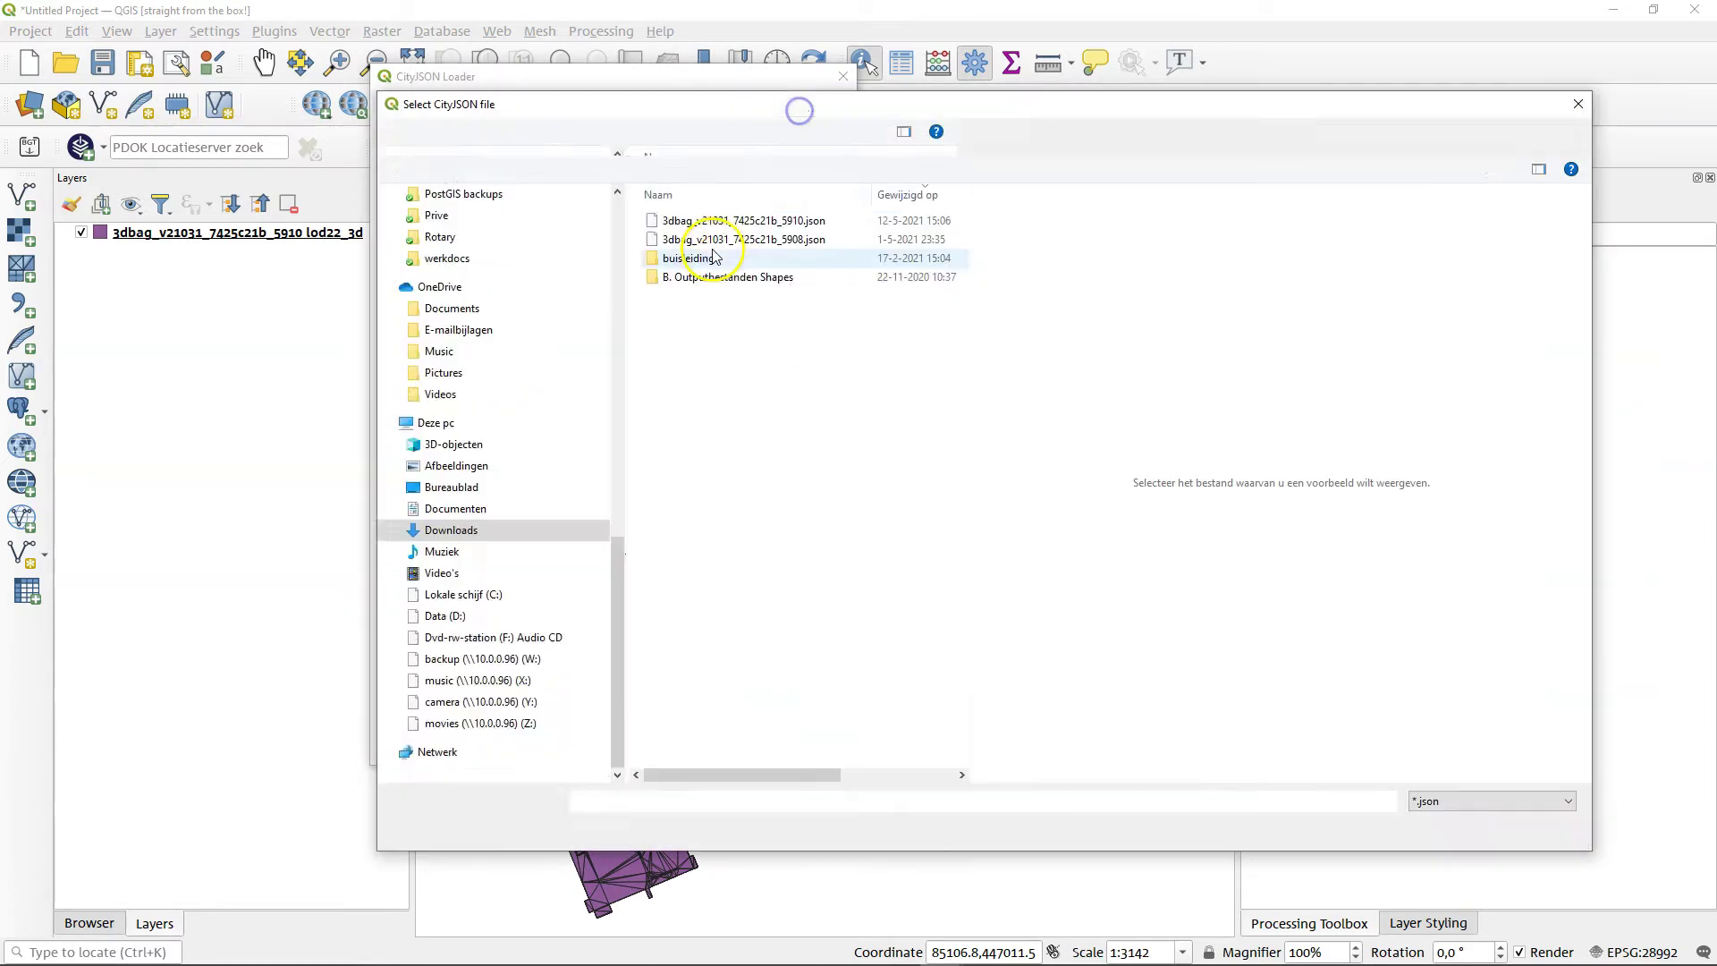
click(796, 221)
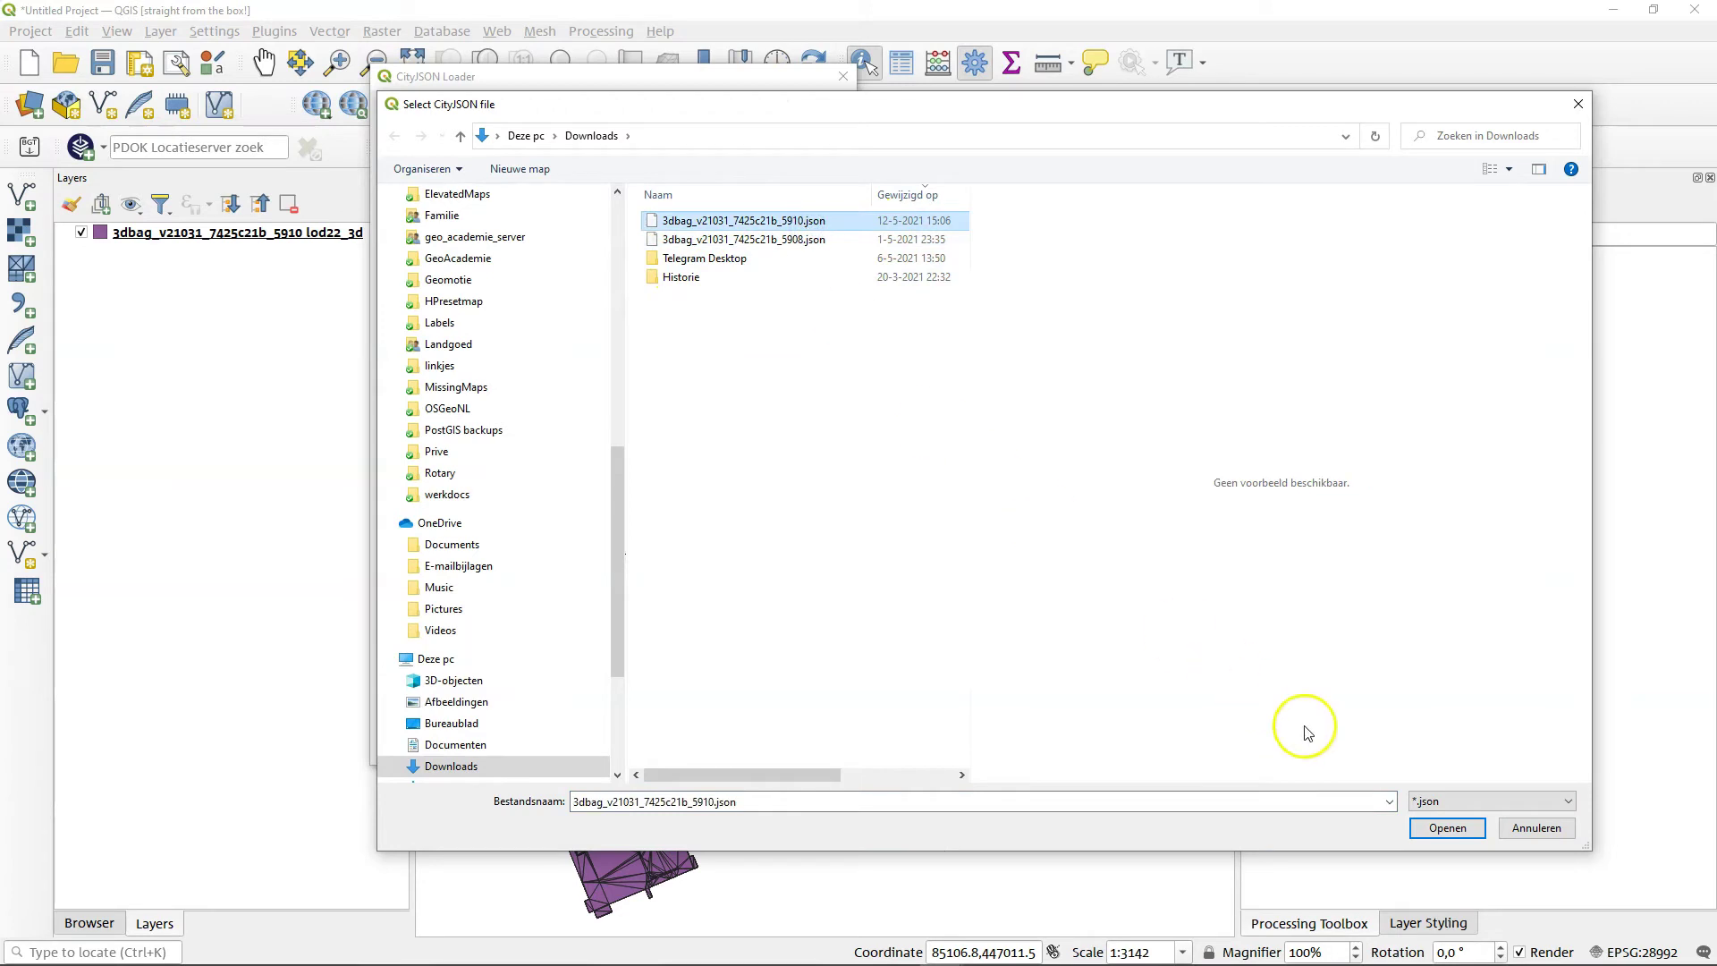
click(1448, 825)
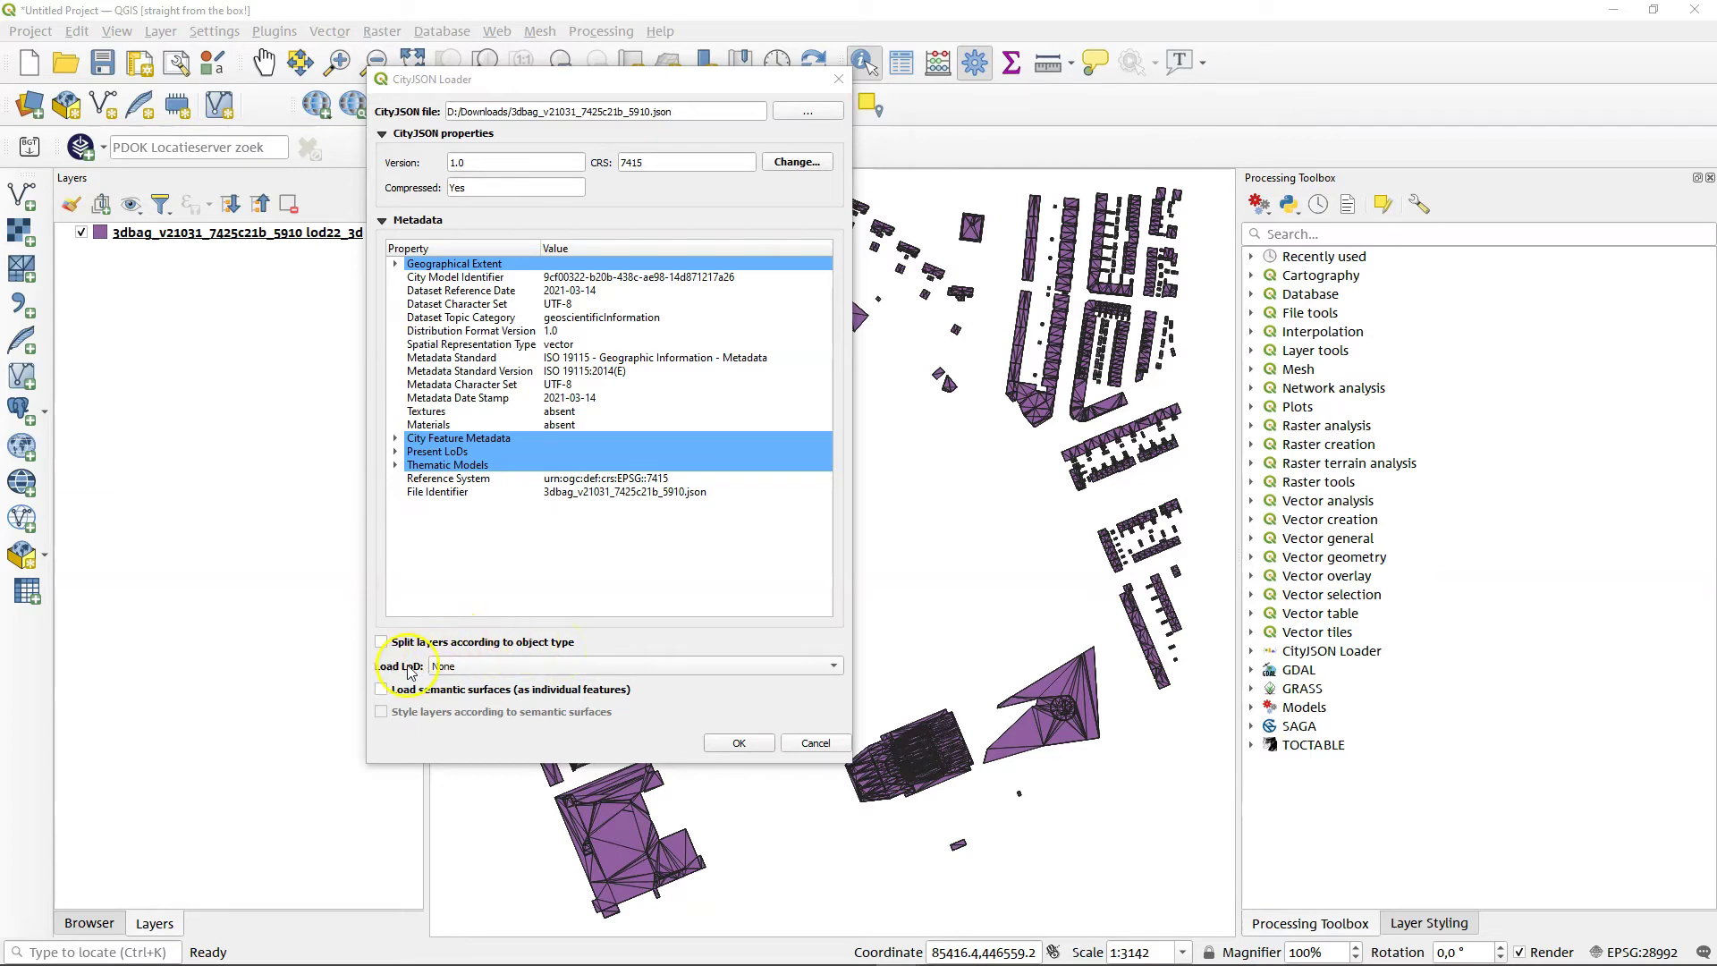
- Load the CityJSON file with LoDs as layers and semantic surfaces as individual features, styling the layers according to semantic surfaces
click(466, 667)
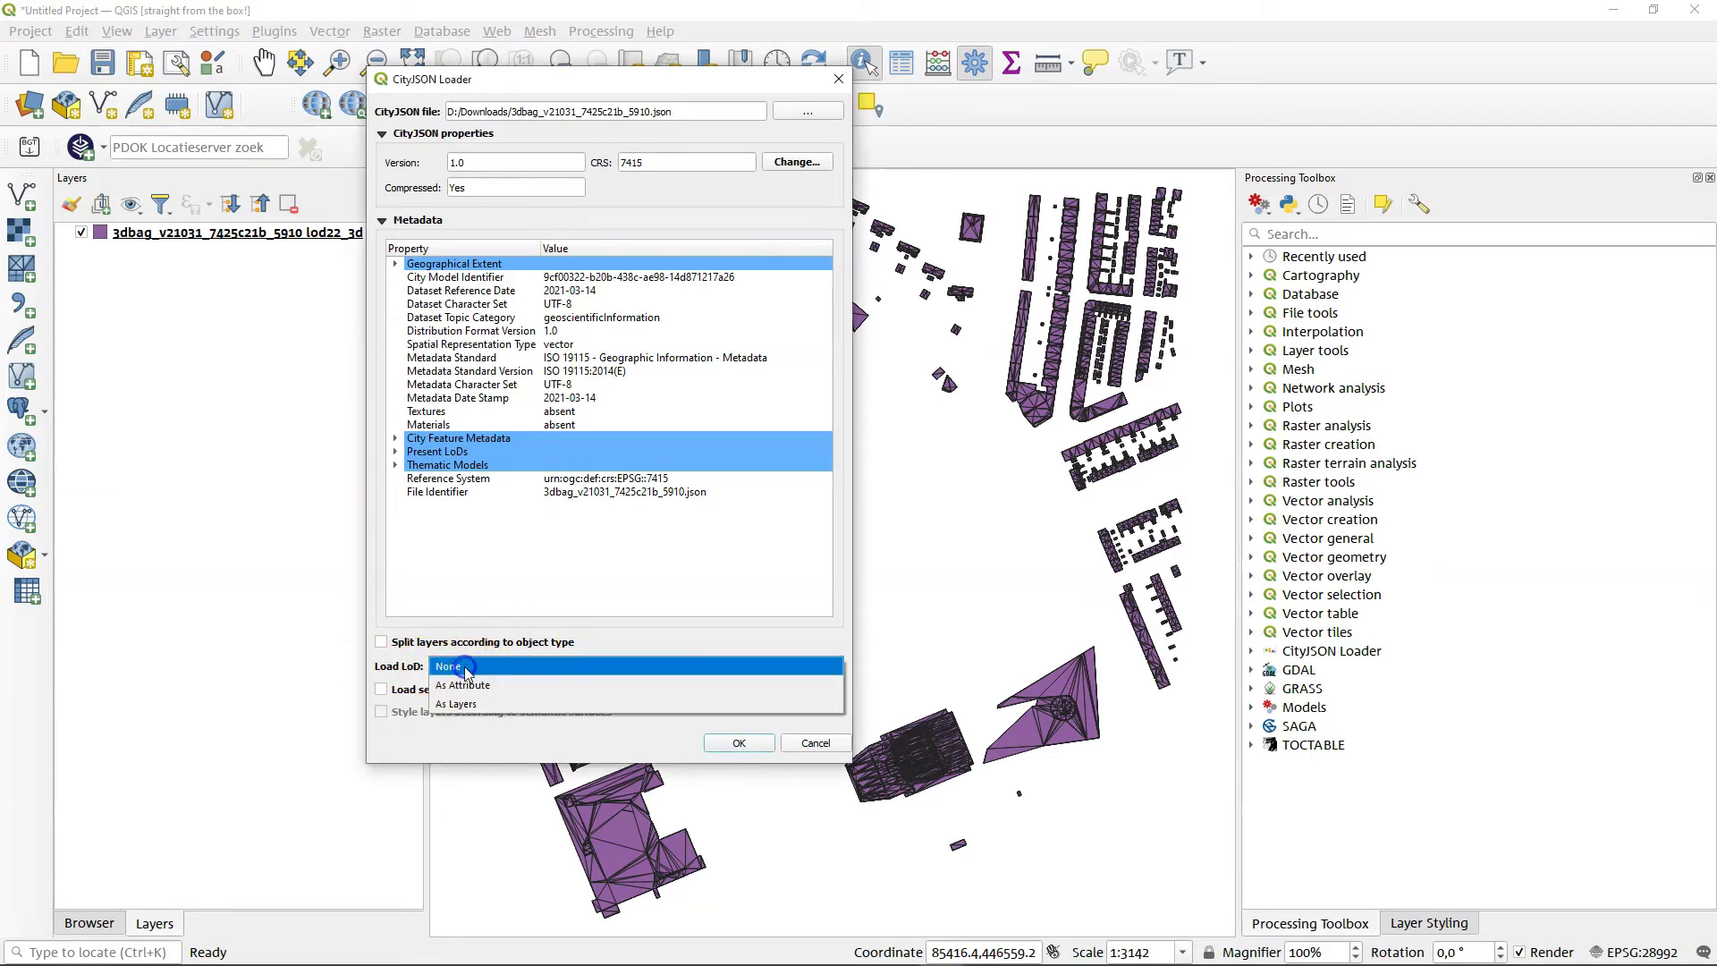
click(523, 701)
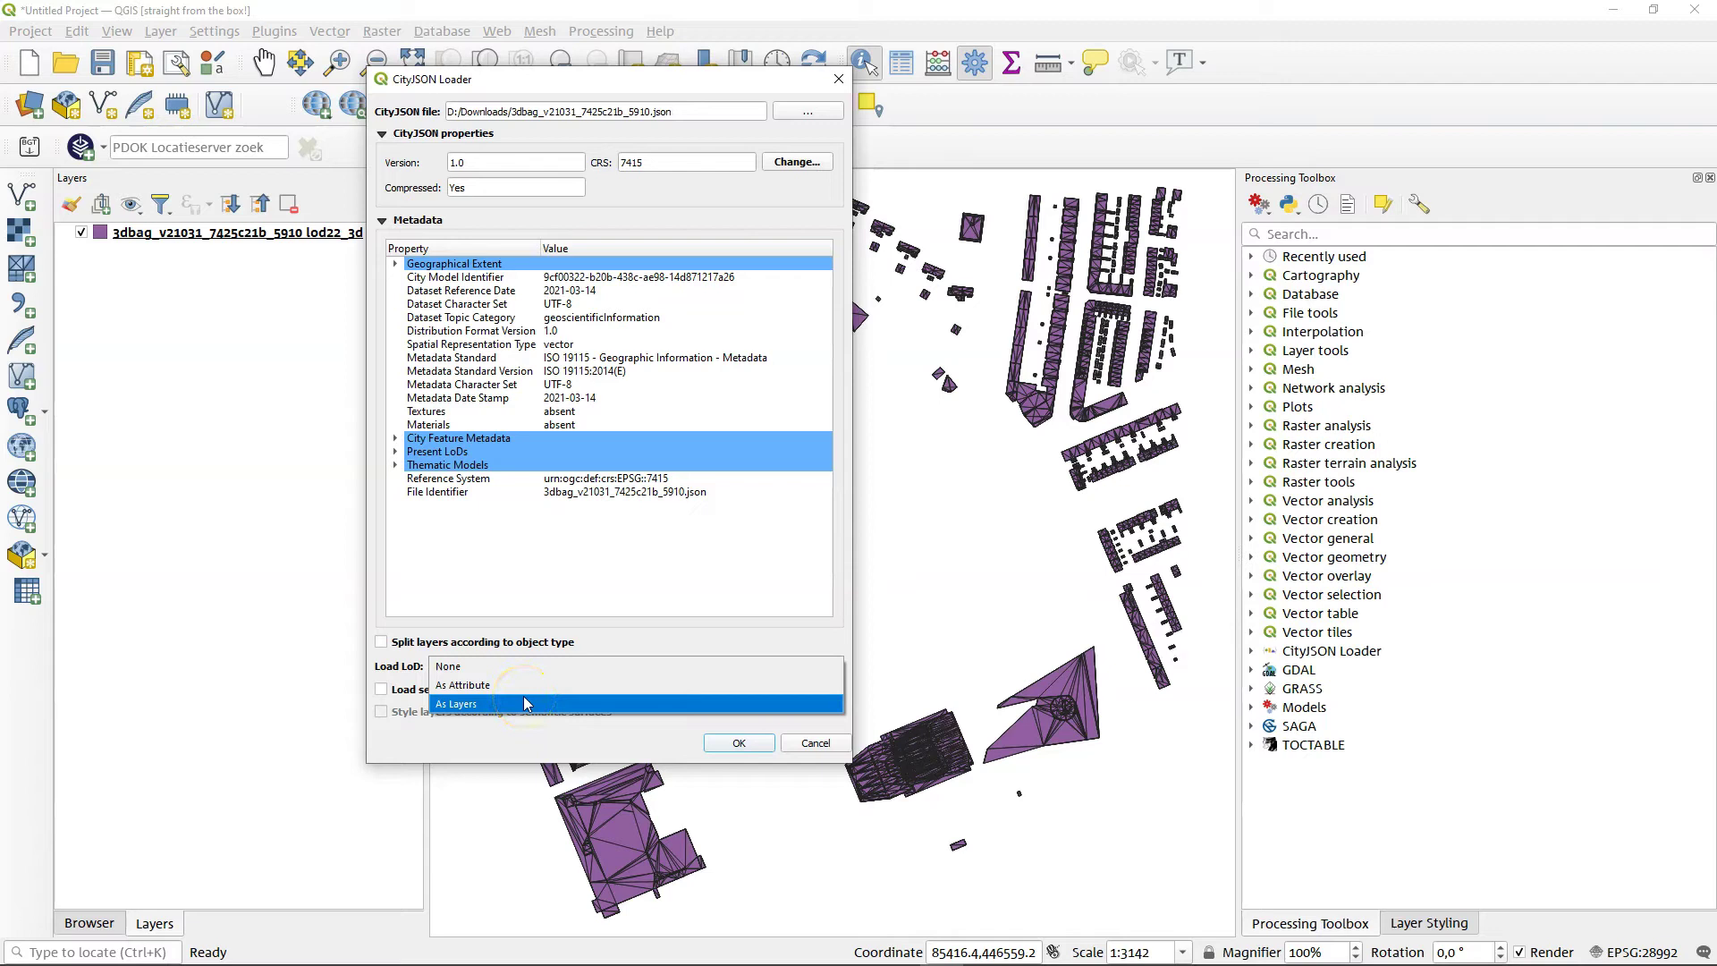
click(523, 703)
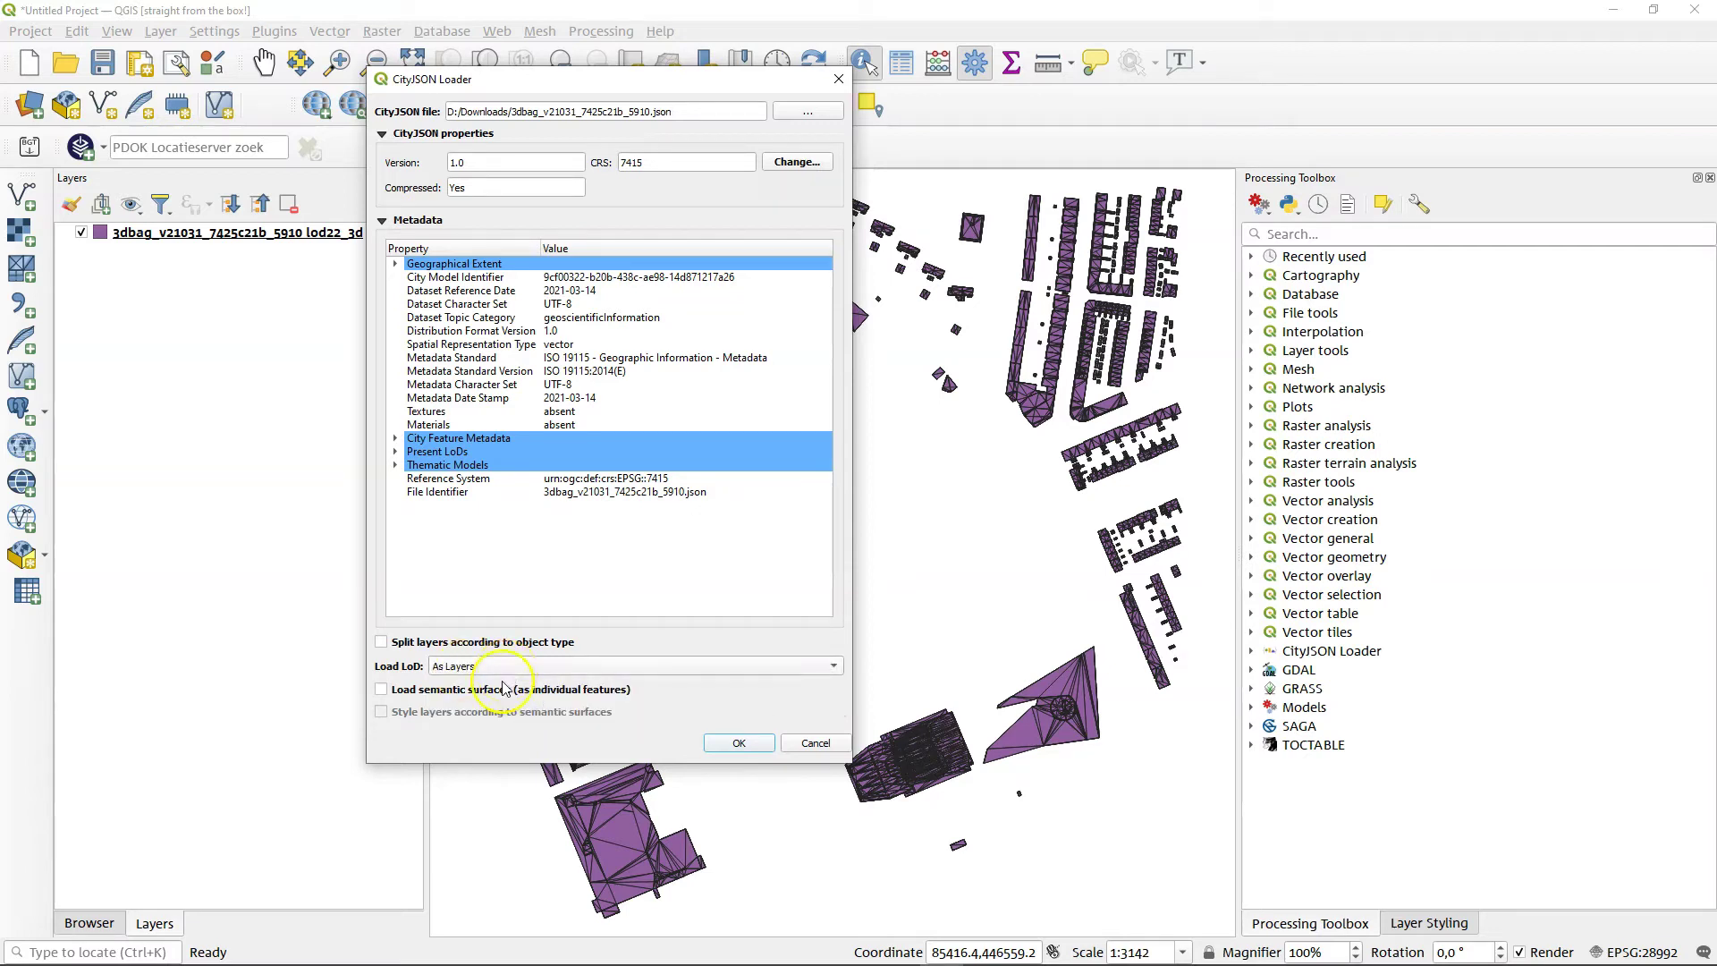
click(459, 694)
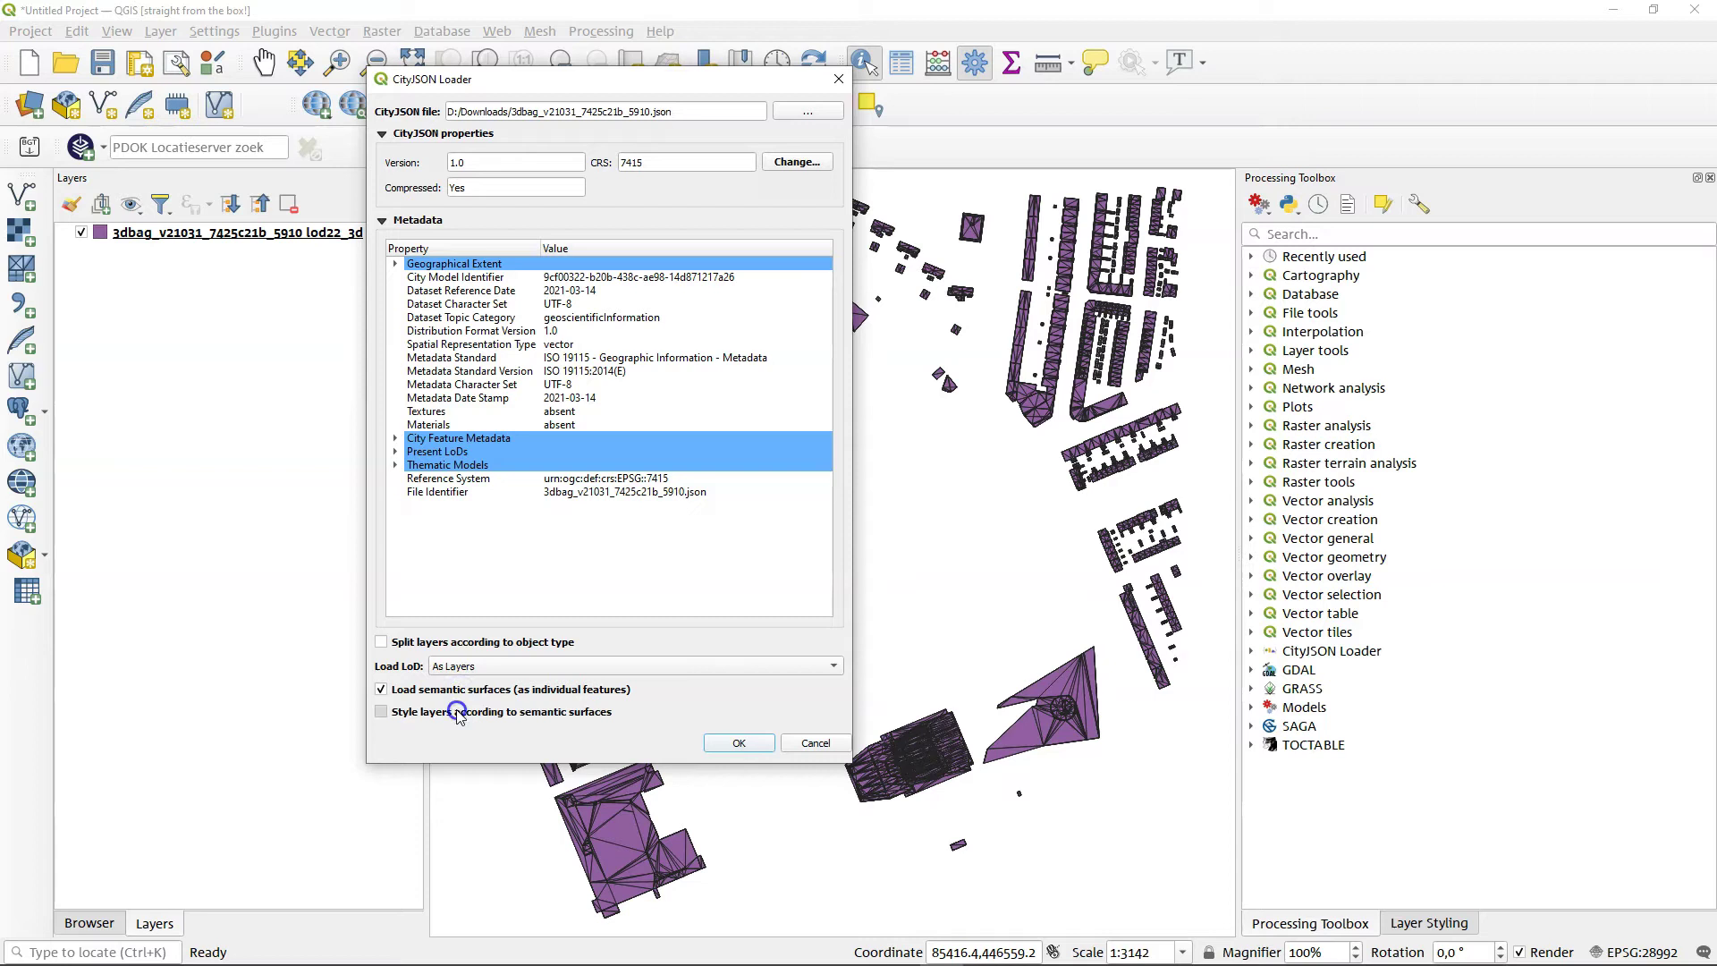
click(457, 714)
click(450, 715)
click(733, 744)
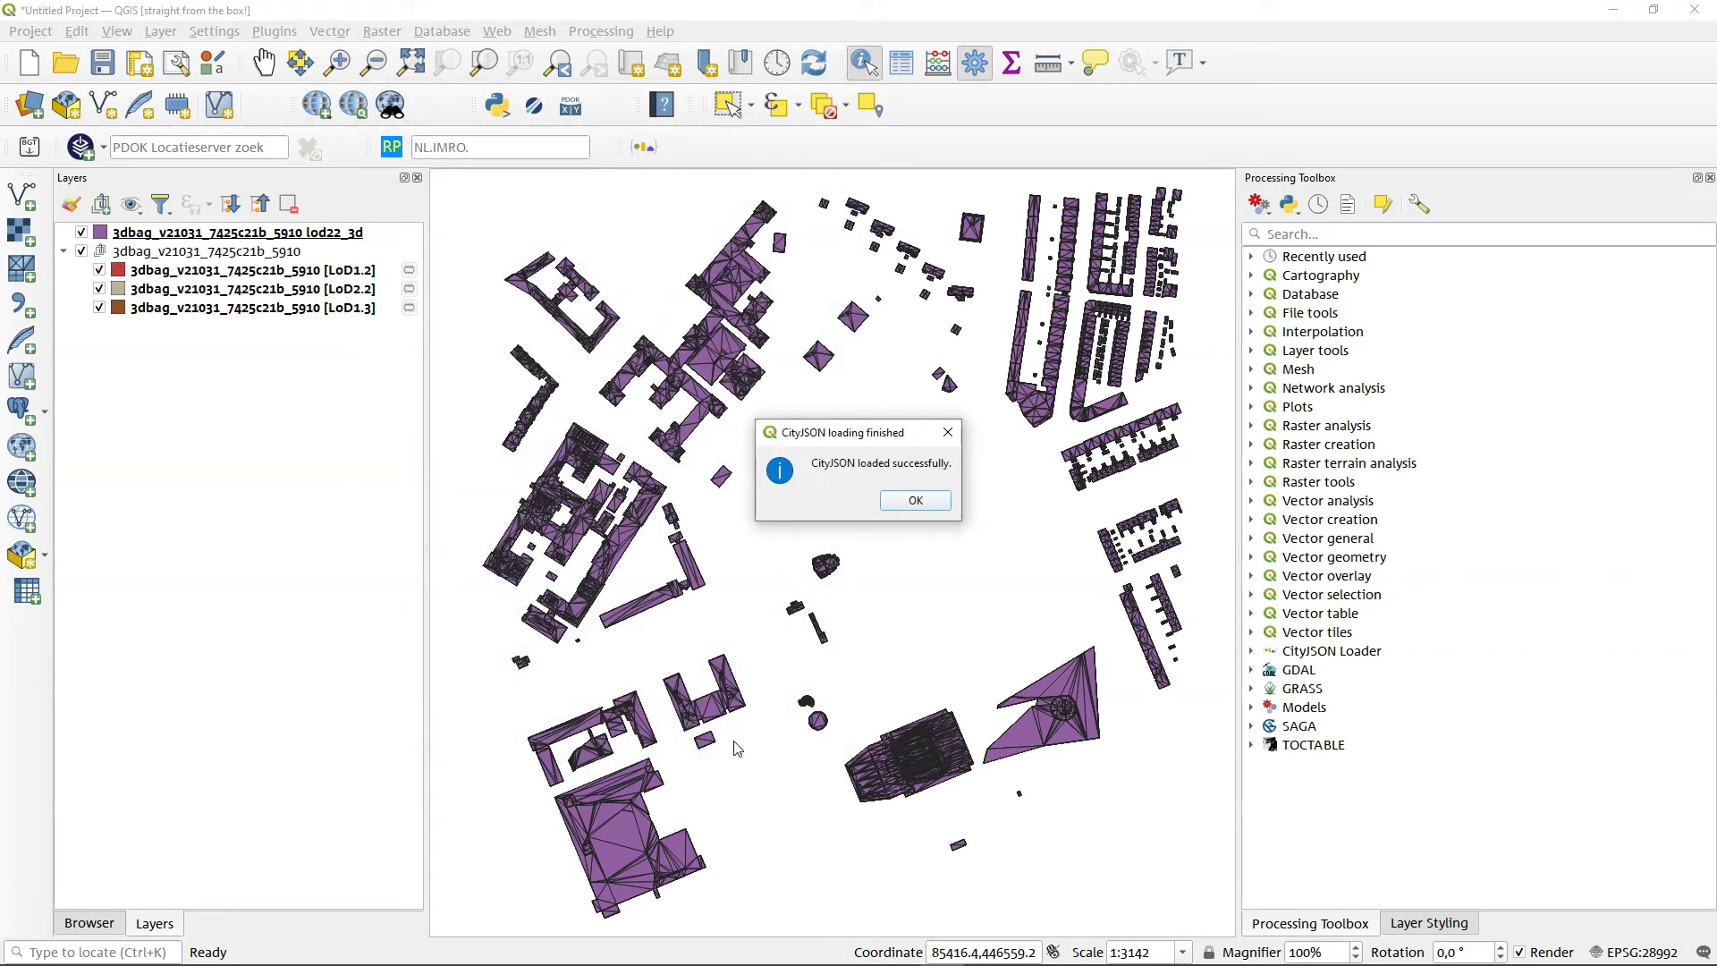
click(892, 498)
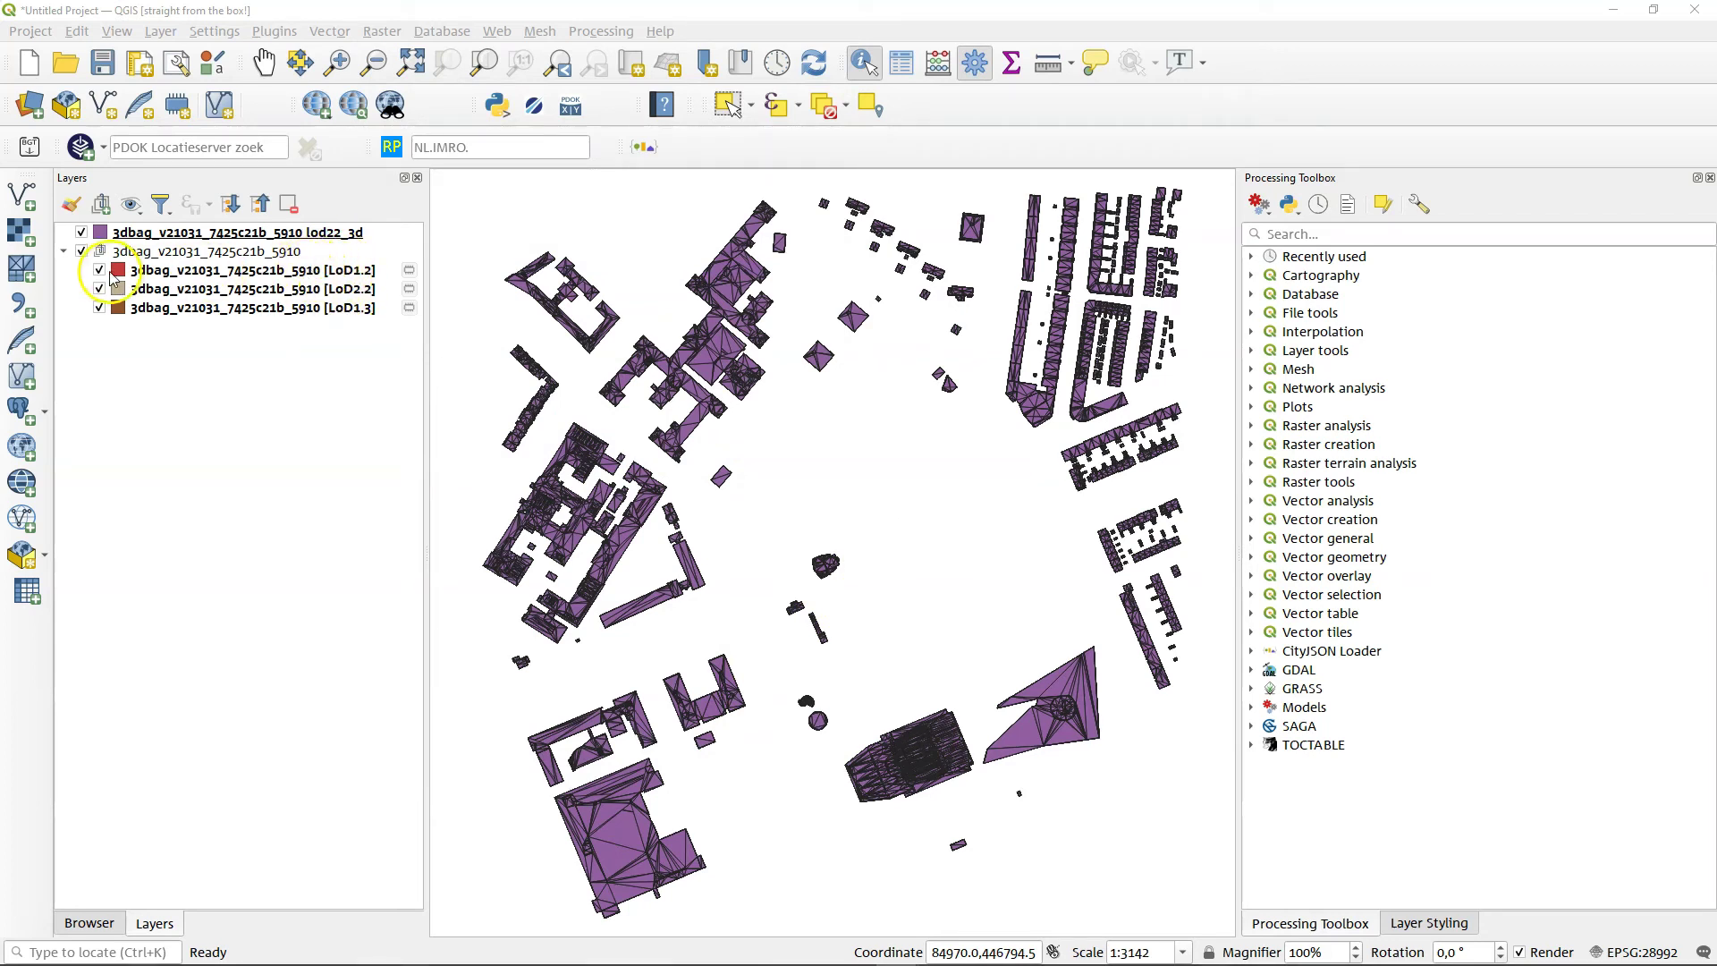
- Select the LoD2.2 layer and hide the lod22_3d, LoD1.2 and LoD1.3 layers
click(345, 288)
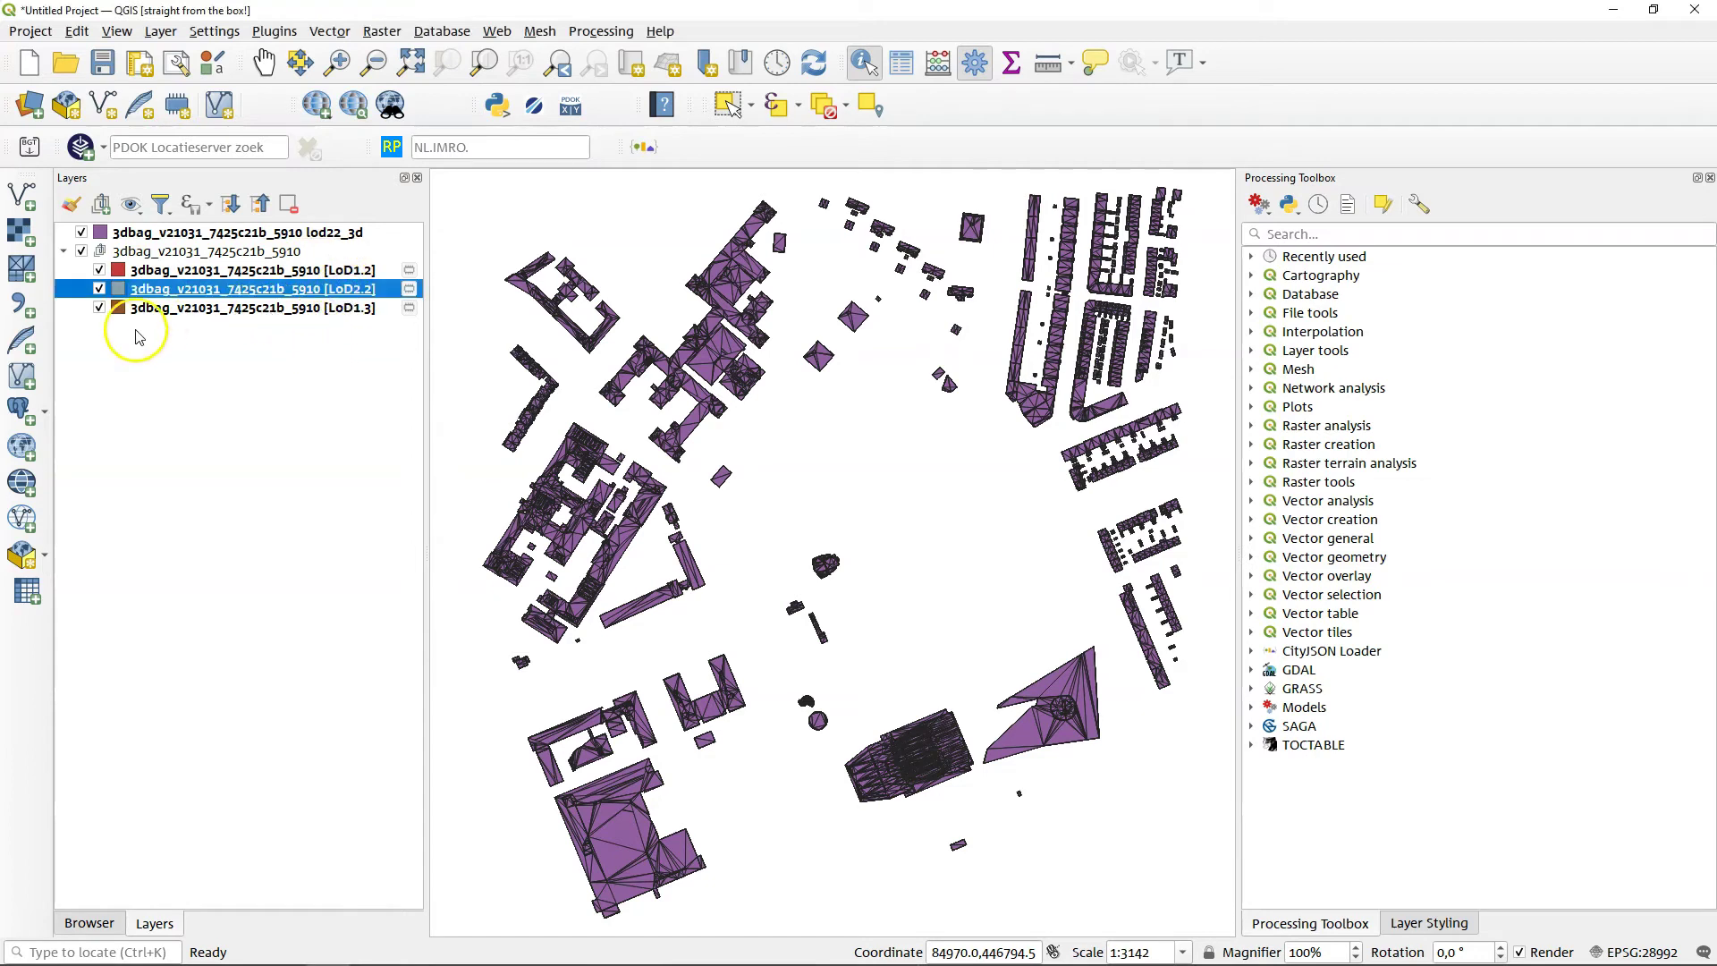
click(83, 233)
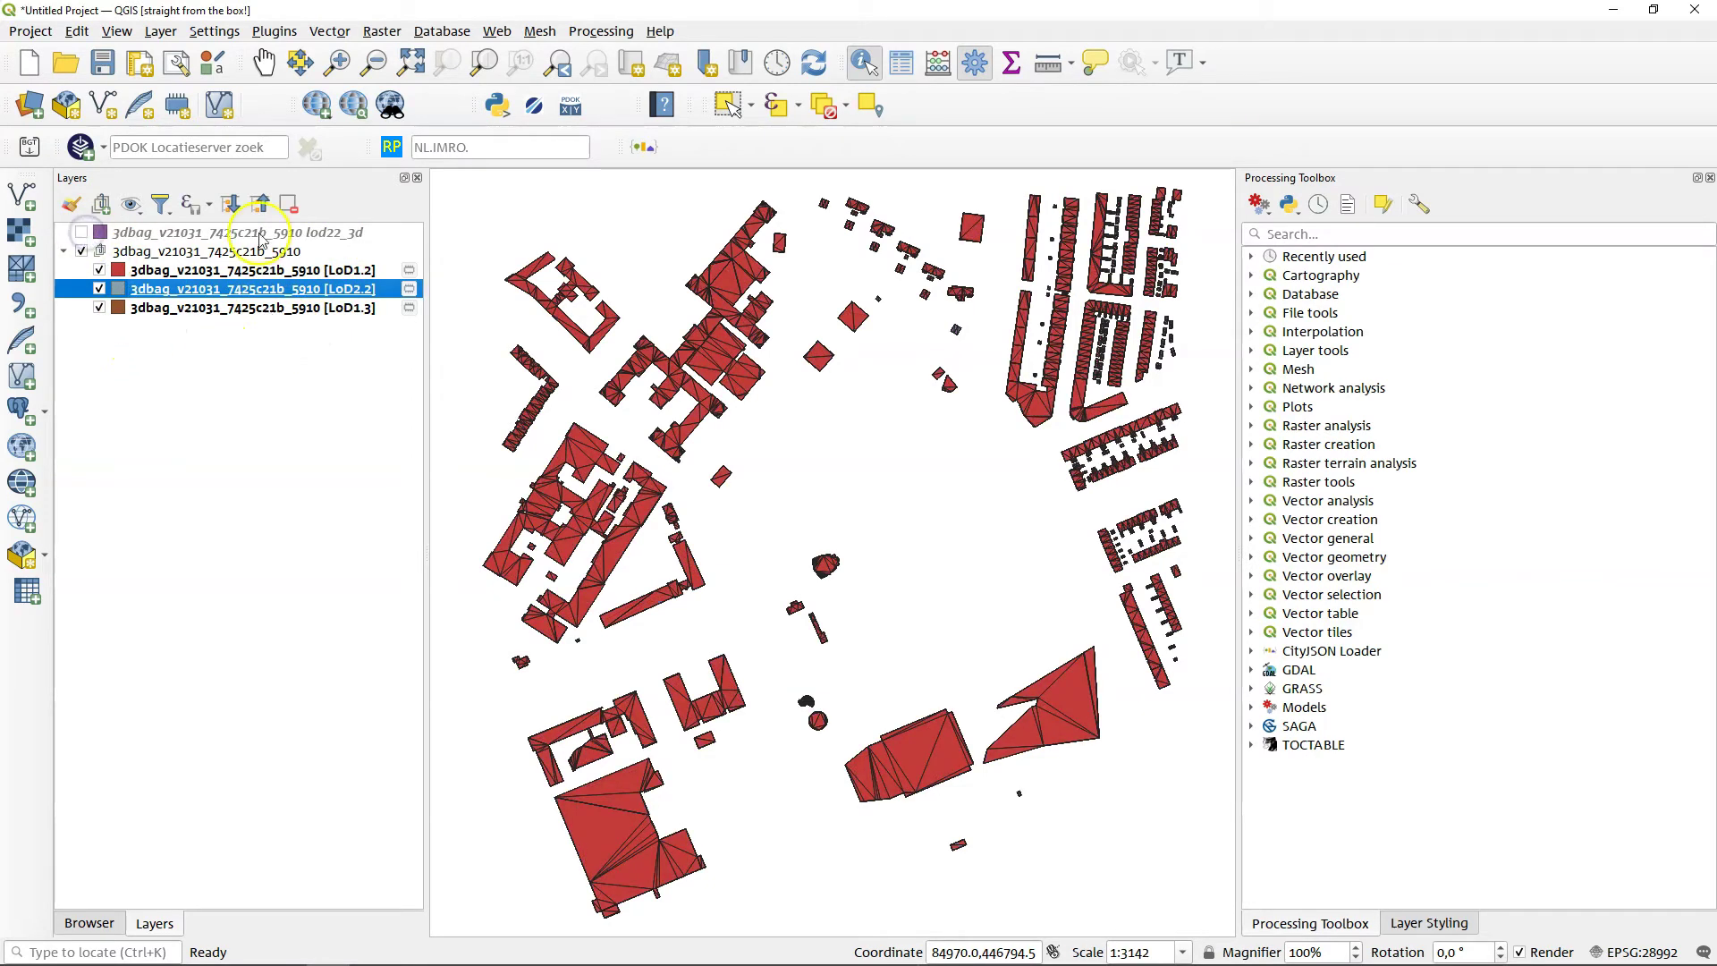
click(99, 269)
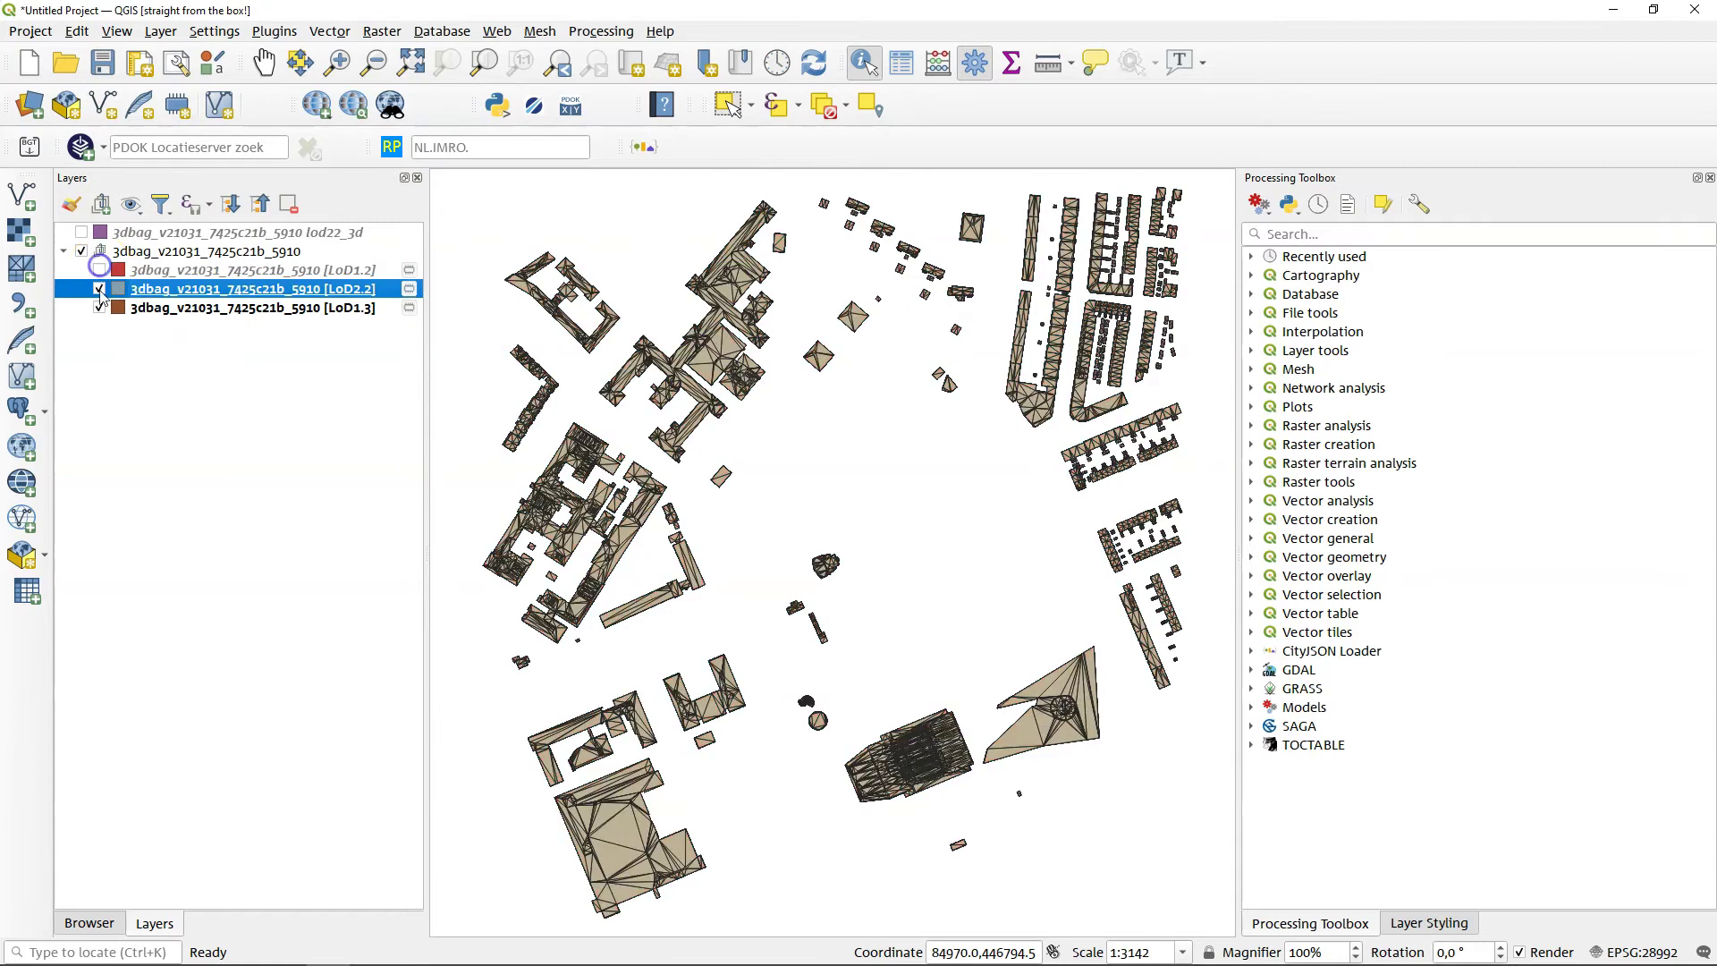
click(99, 308)
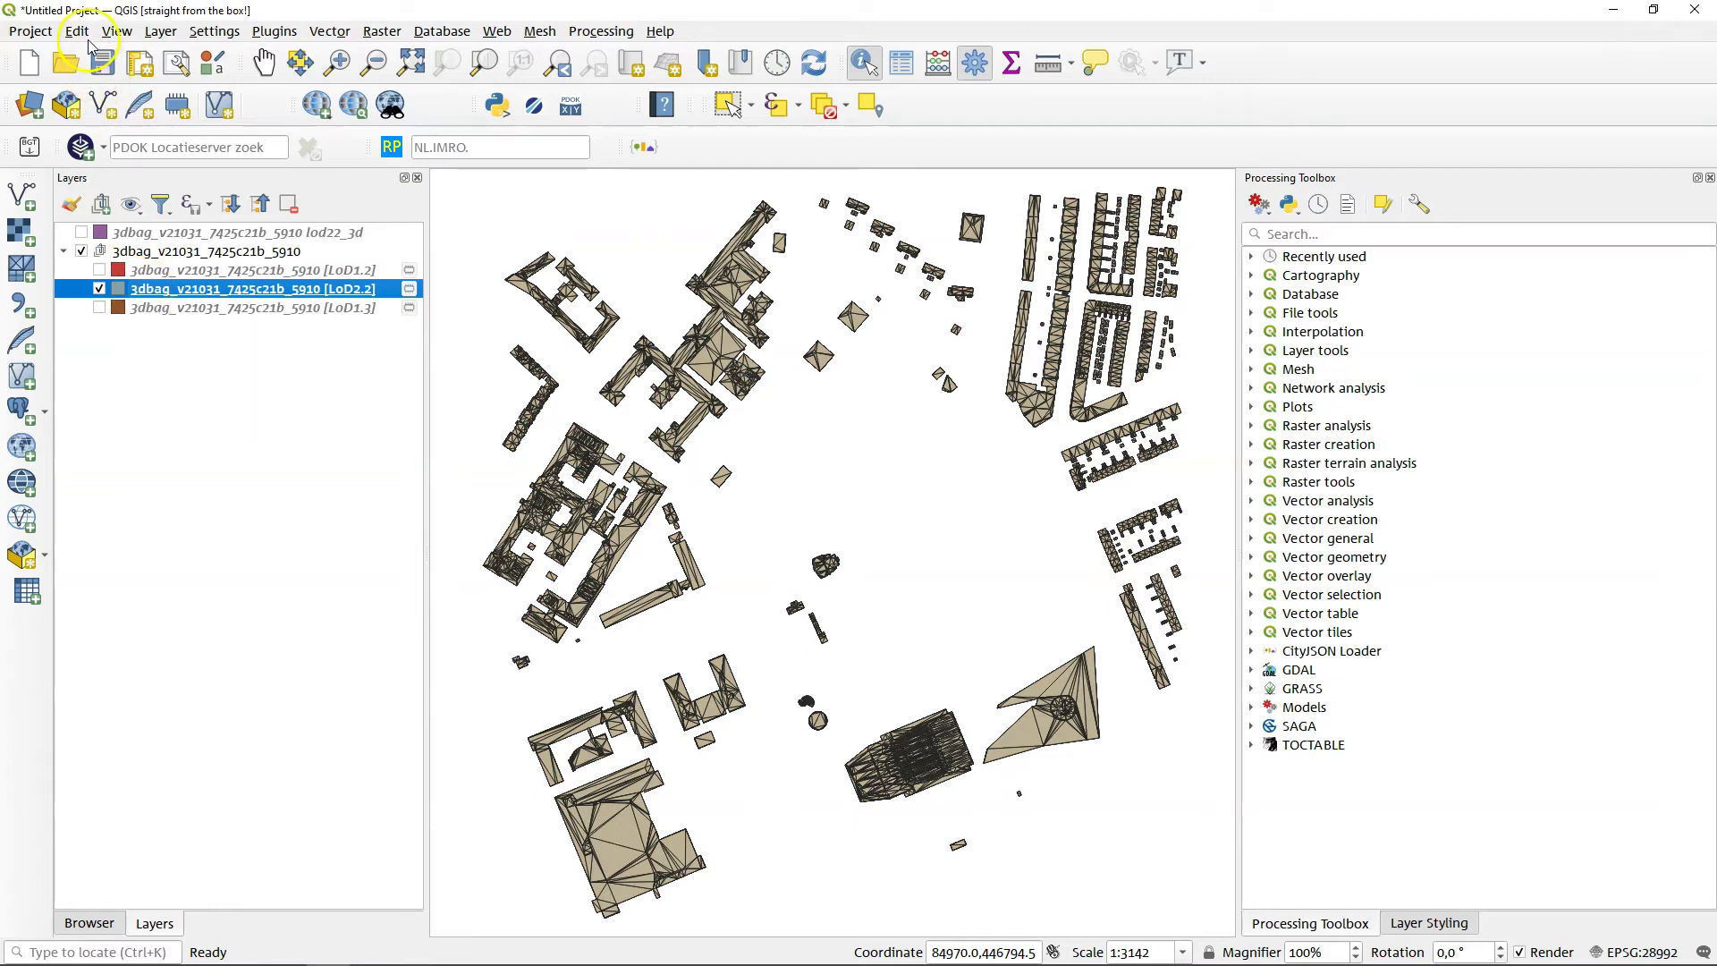
- Open a new 3D map view, enlarge its window and inspect the LoD2.2 building complex with the tower
click(117, 30)
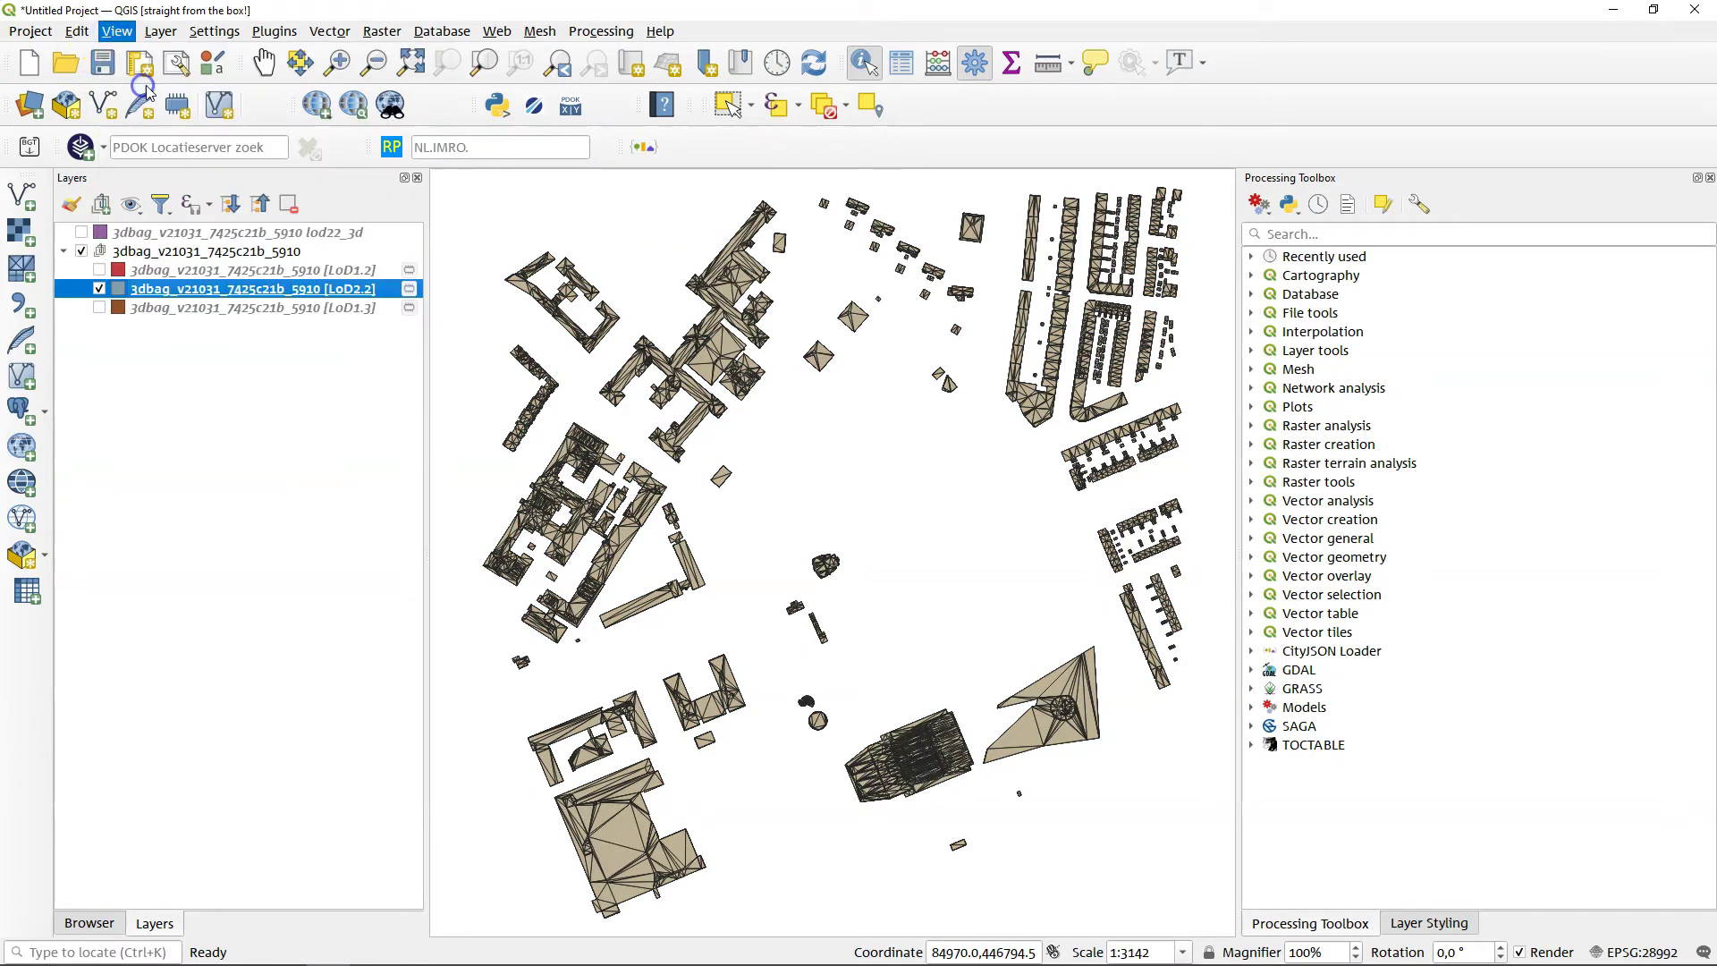
click(143, 79)
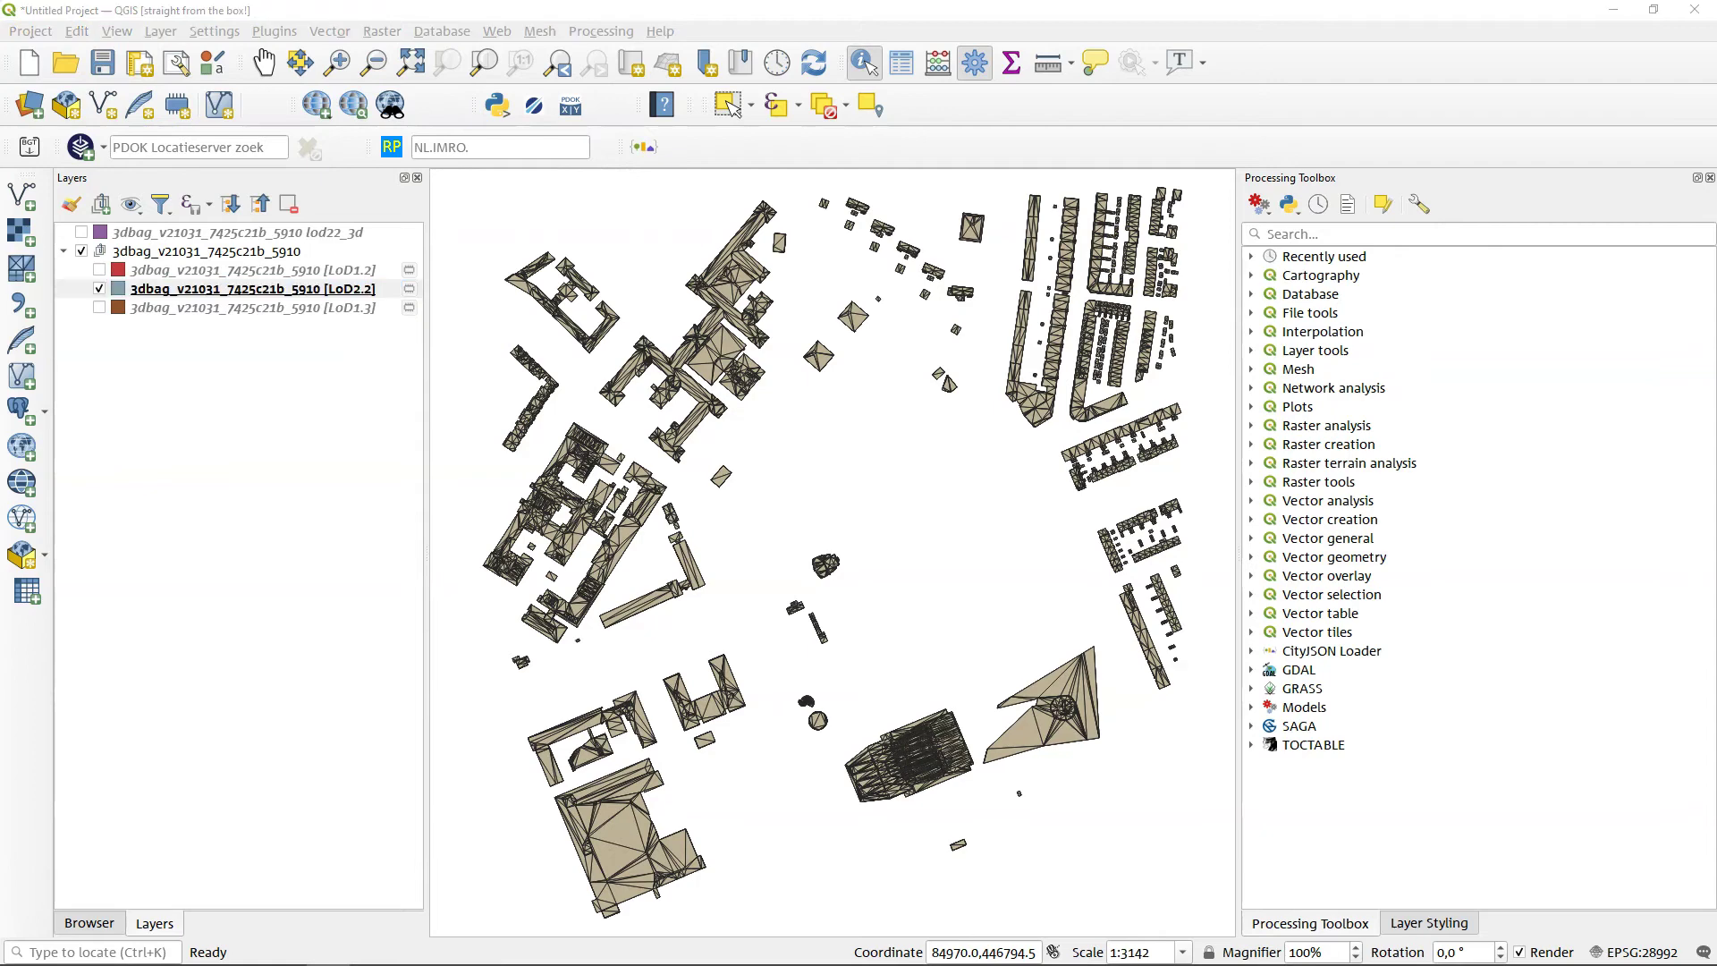
drag(633, 126, 345, 115)
drag(624, 451, 1461, 903)
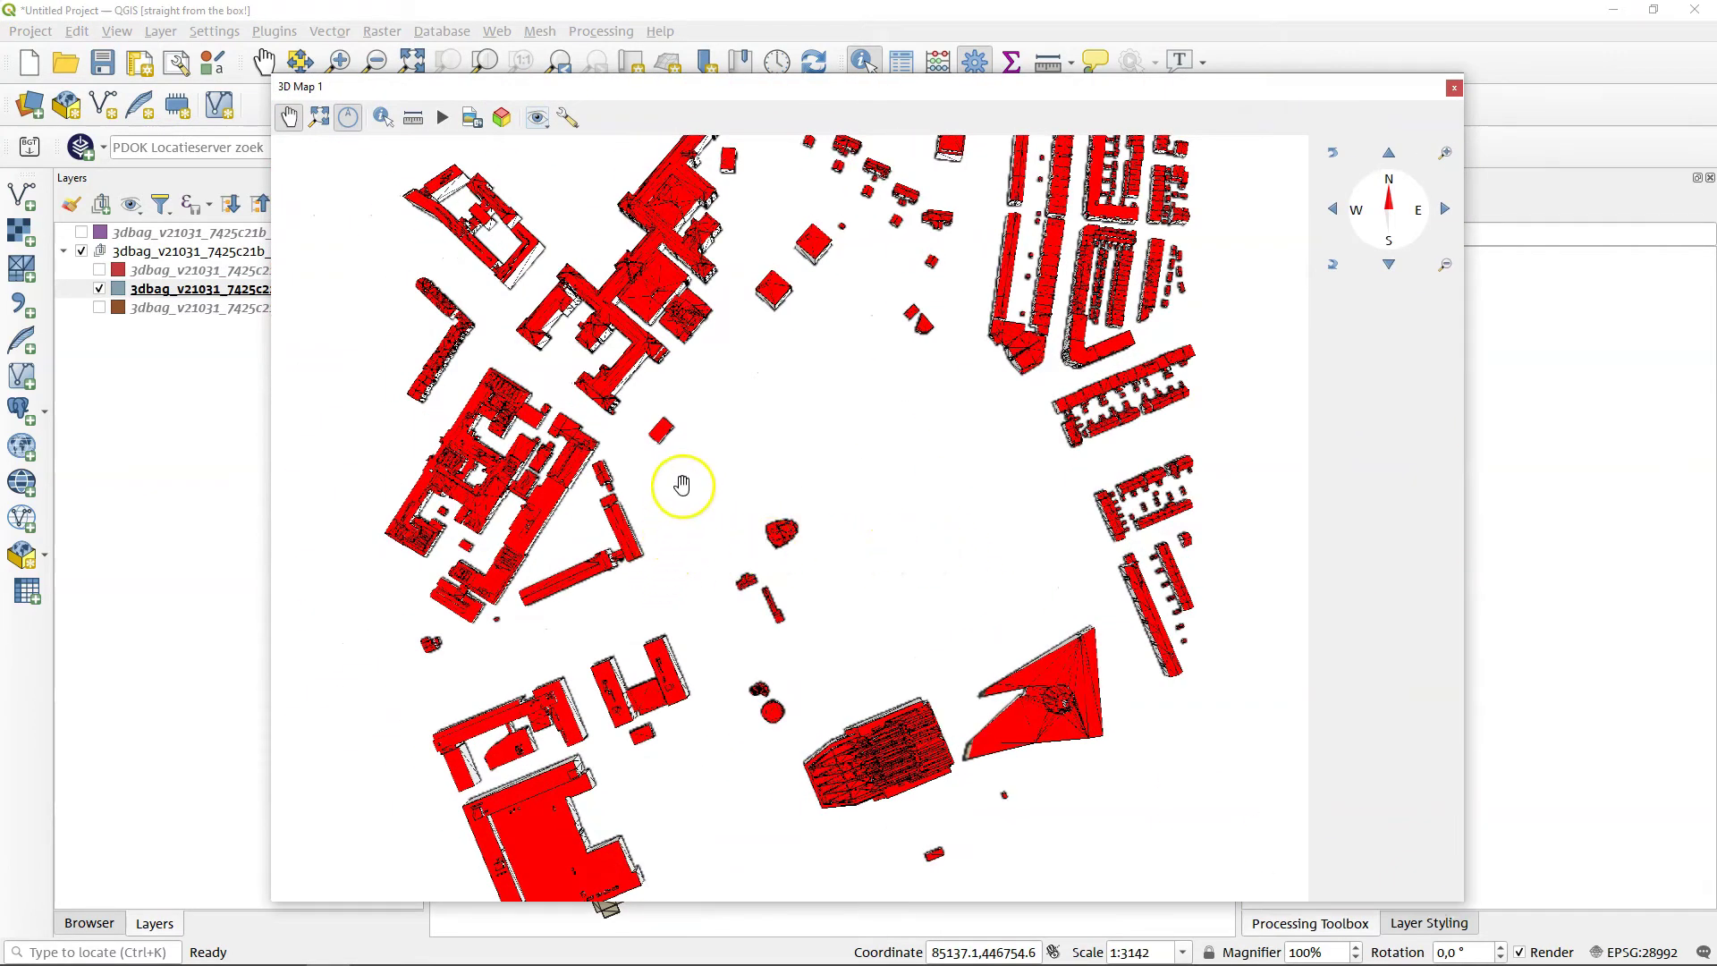
middle_drag(686, 461, 693, 591)
scroll(816, 475, up, 5)
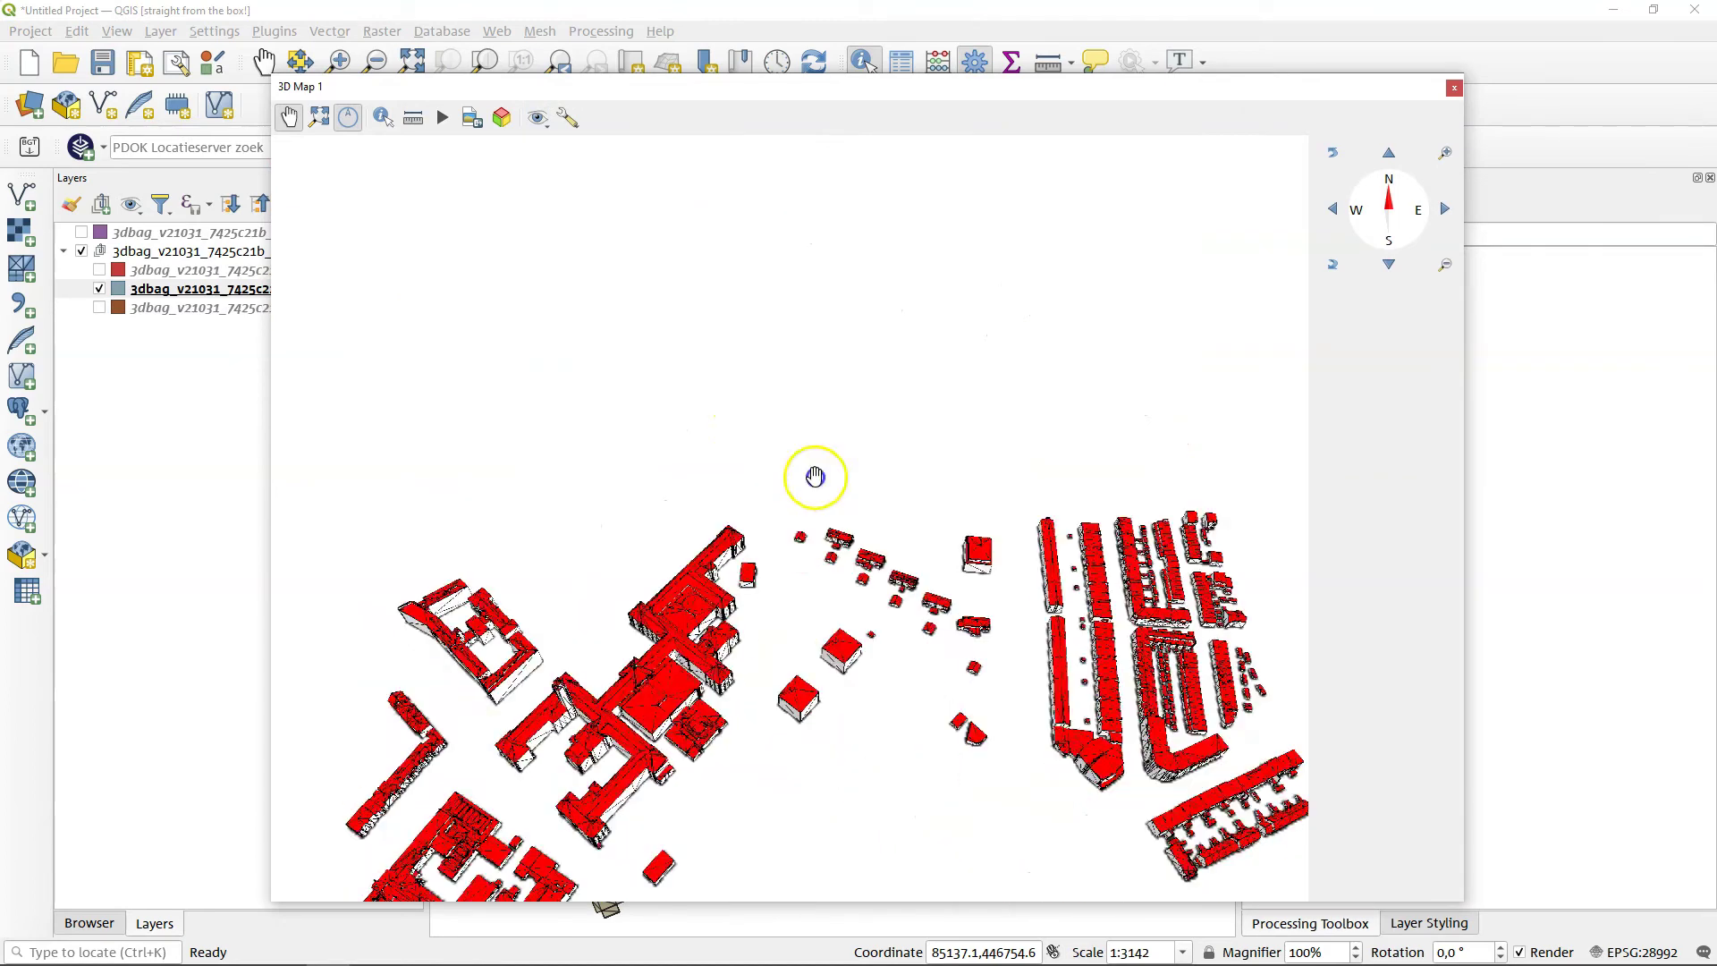
drag(802, 486, 1092, 437)
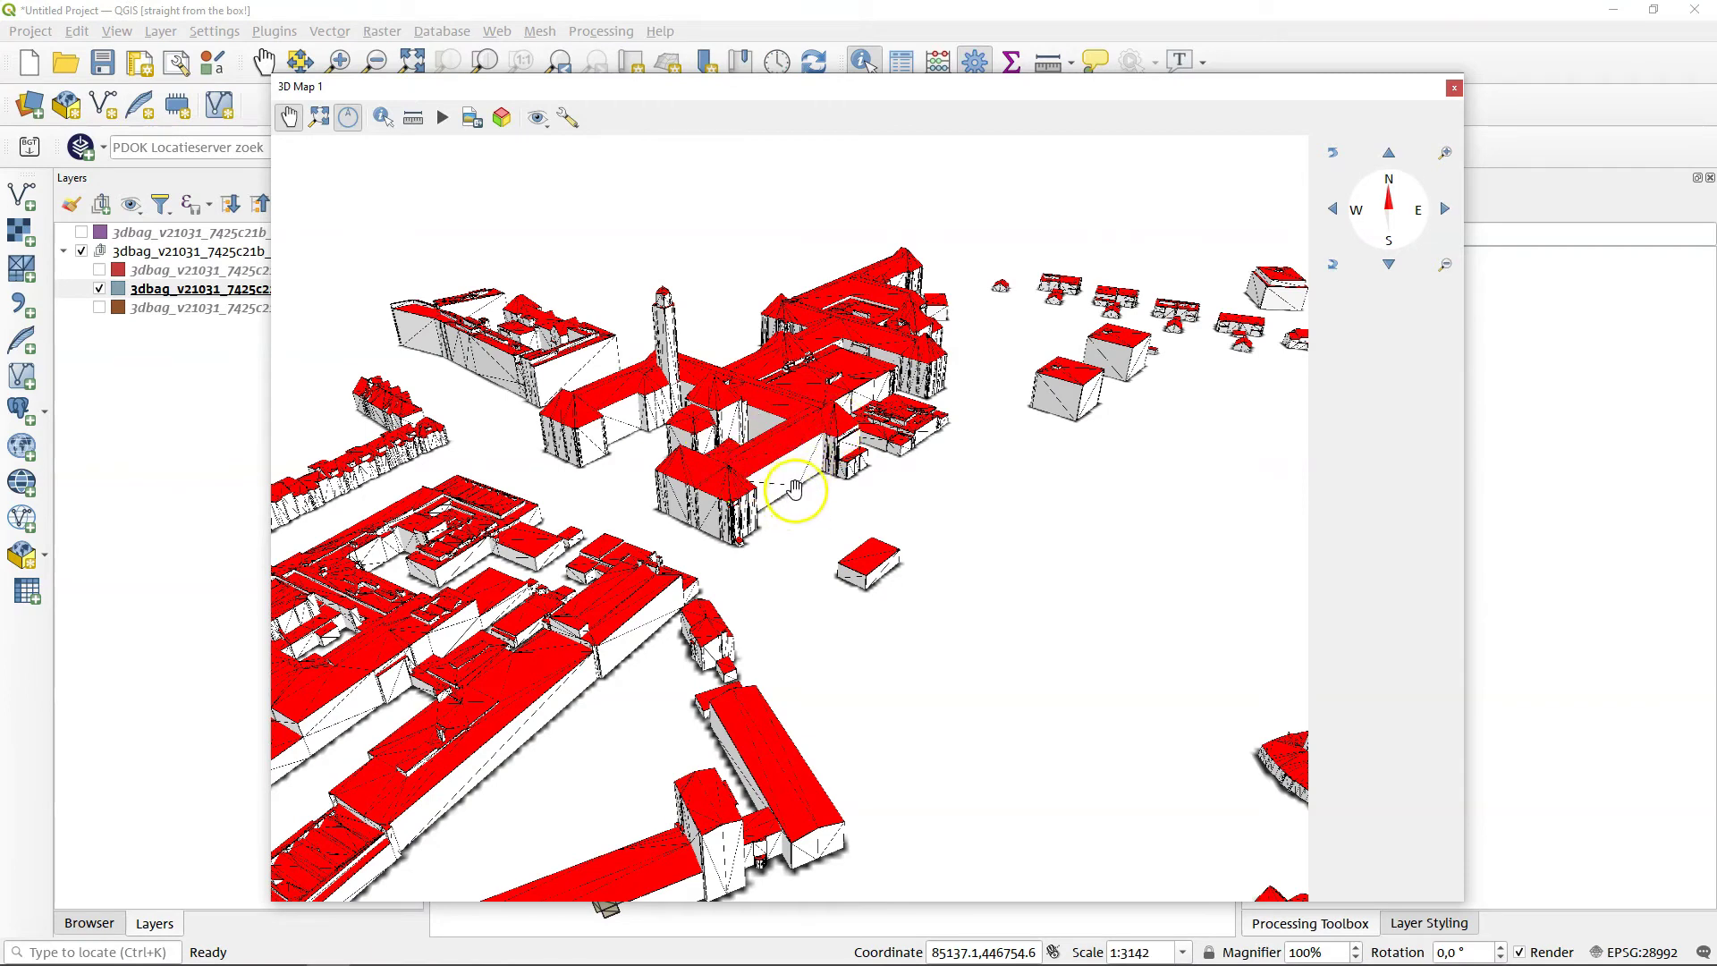
- Show the LoD2.2 layer's rule-based 3D styling and disable the Door and Window semantic surface rules
drag(1118, 91, 842, 78)
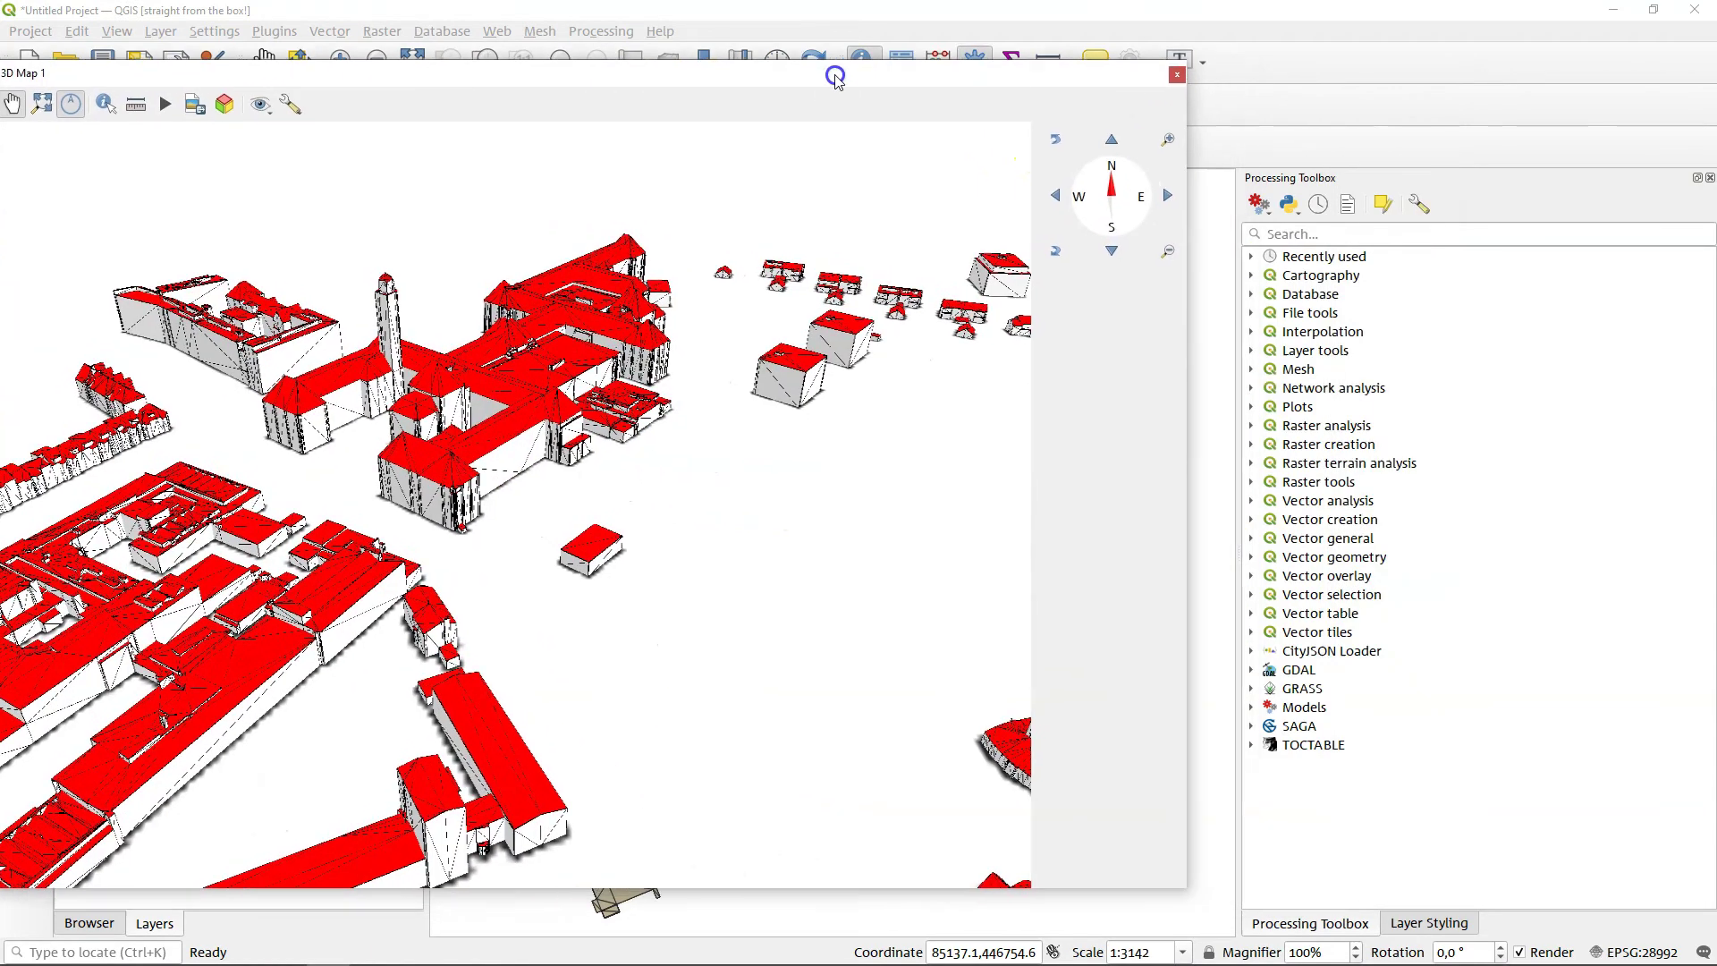
click(1446, 930)
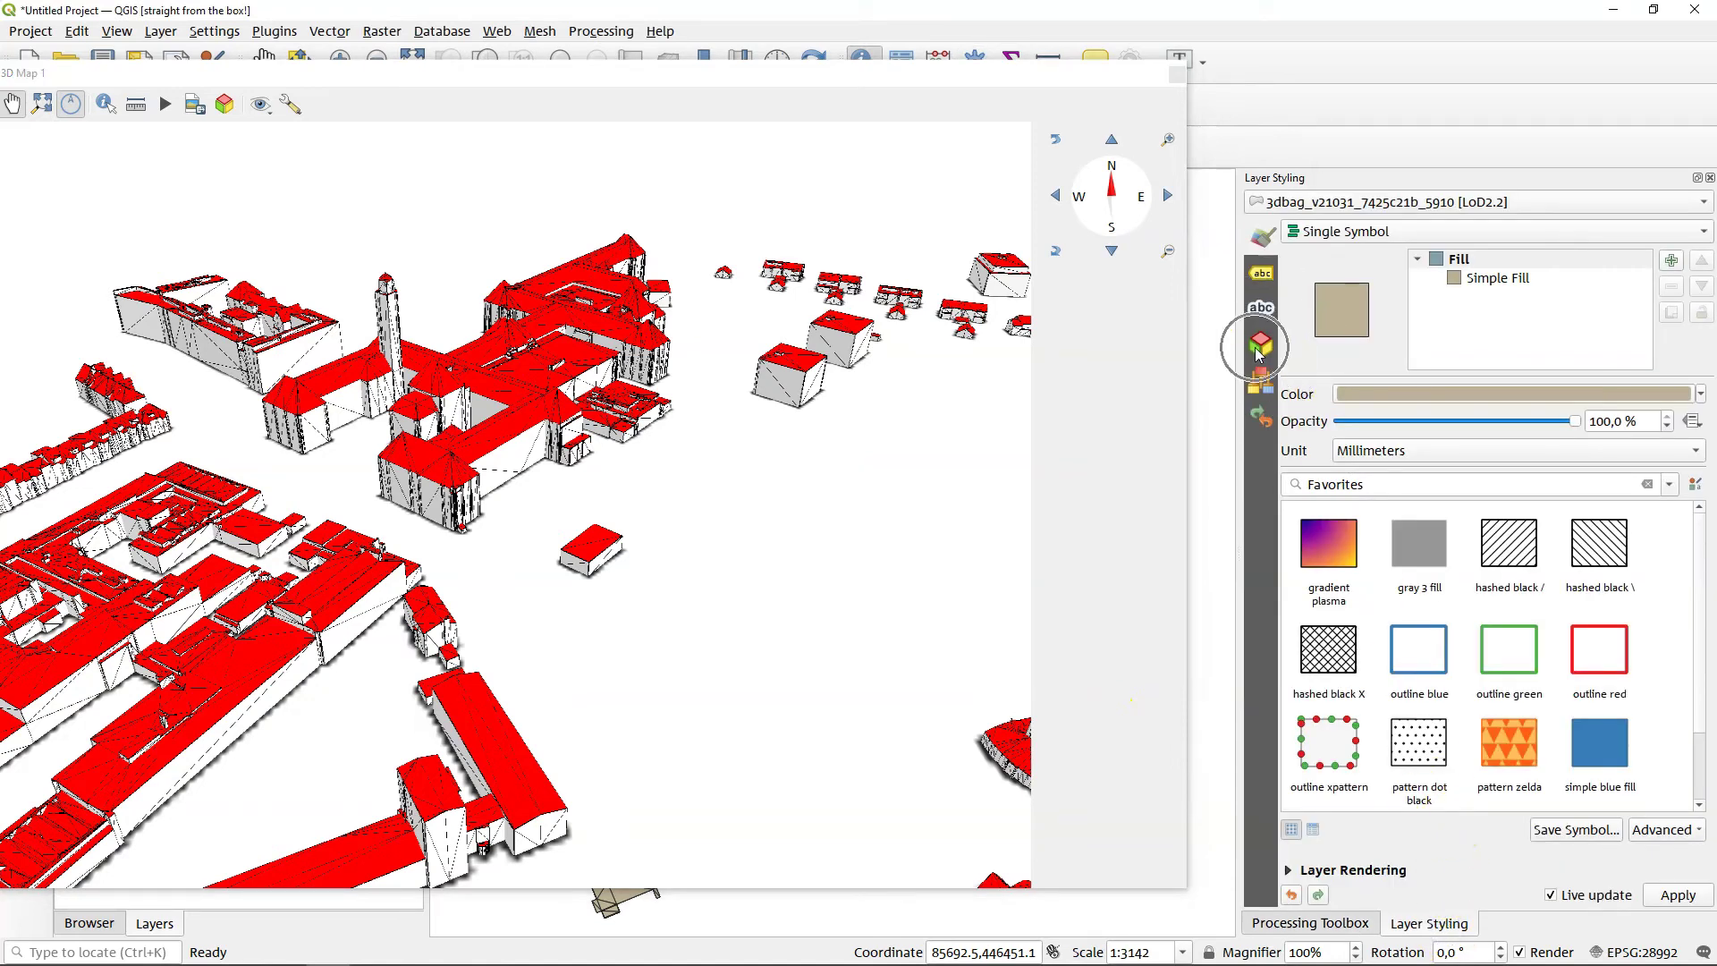
click(1259, 347)
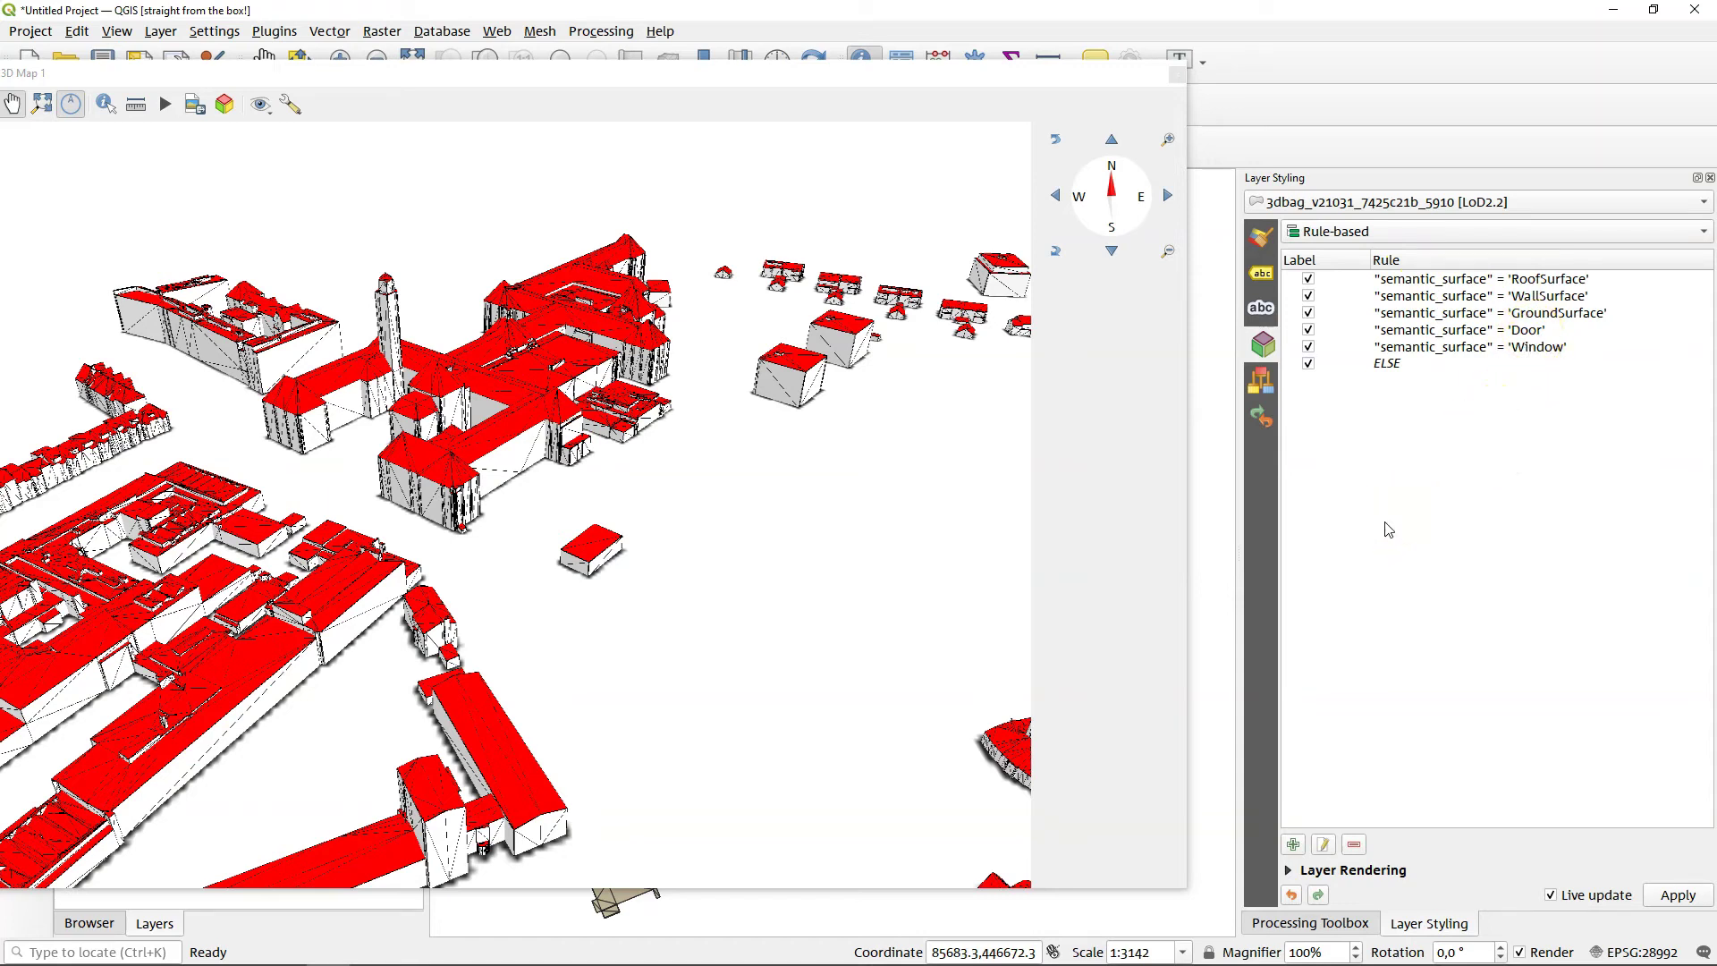
click(1308, 329)
click(1308, 347)
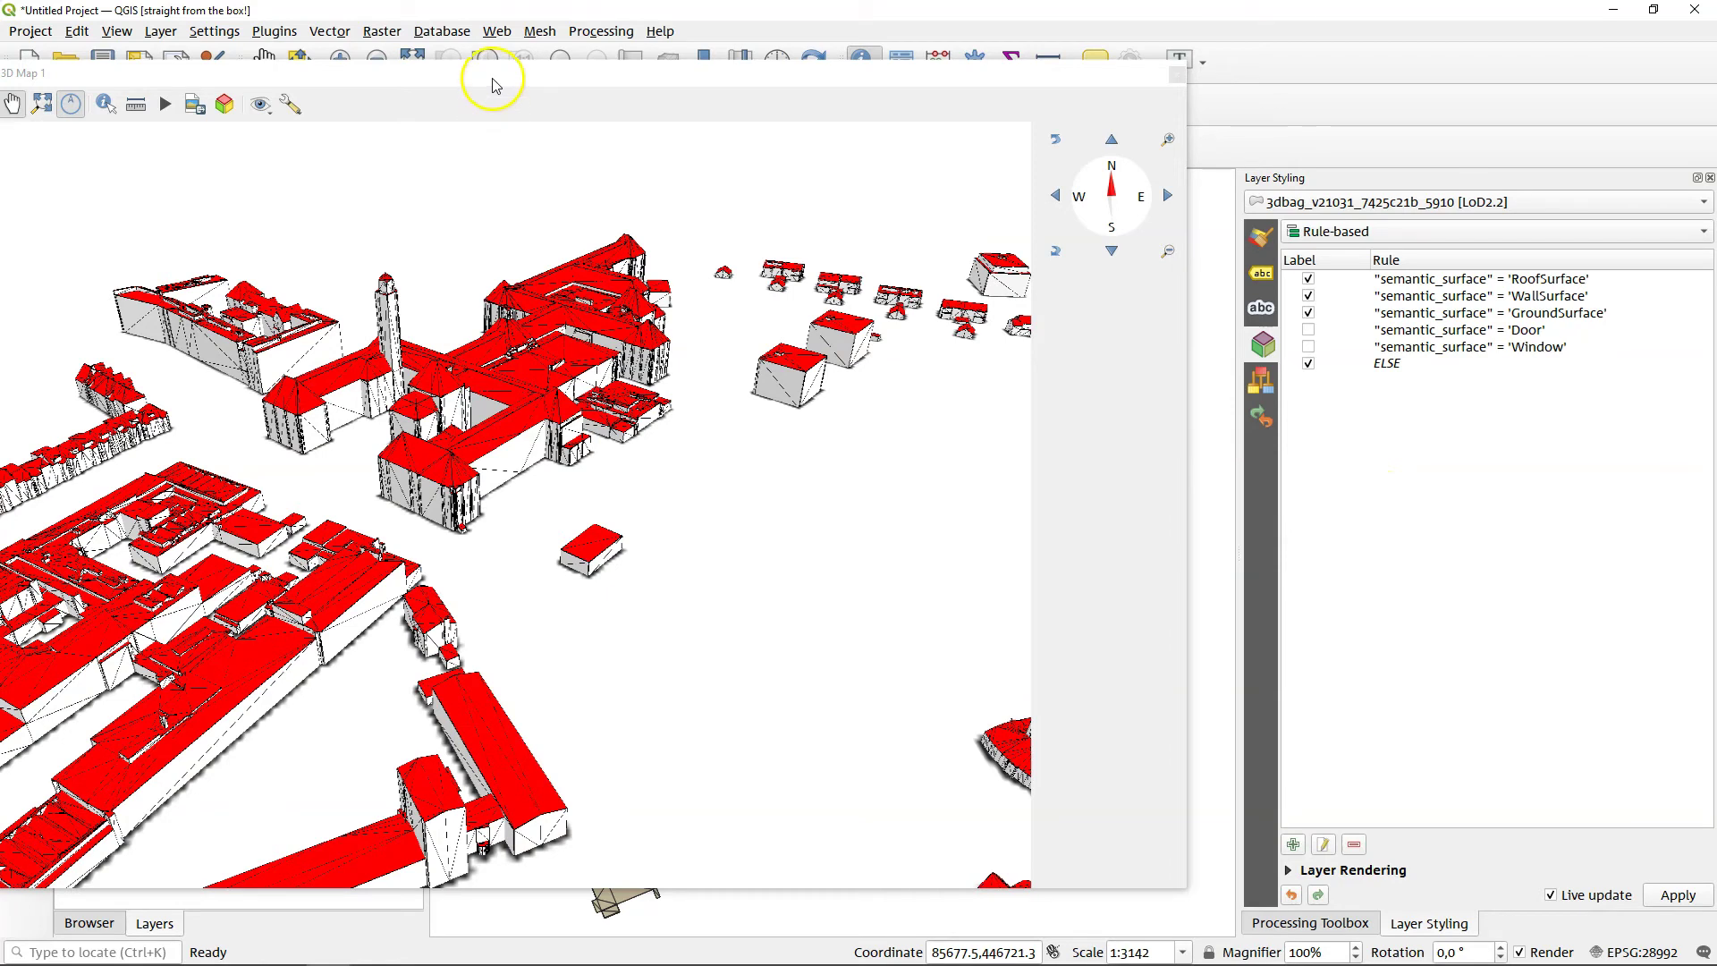
- Switch the WallSurface and GroundSurface rules off and back on to compare the surfaces of the tower complex in the 3D map
drag(487, 77, 974, 88)
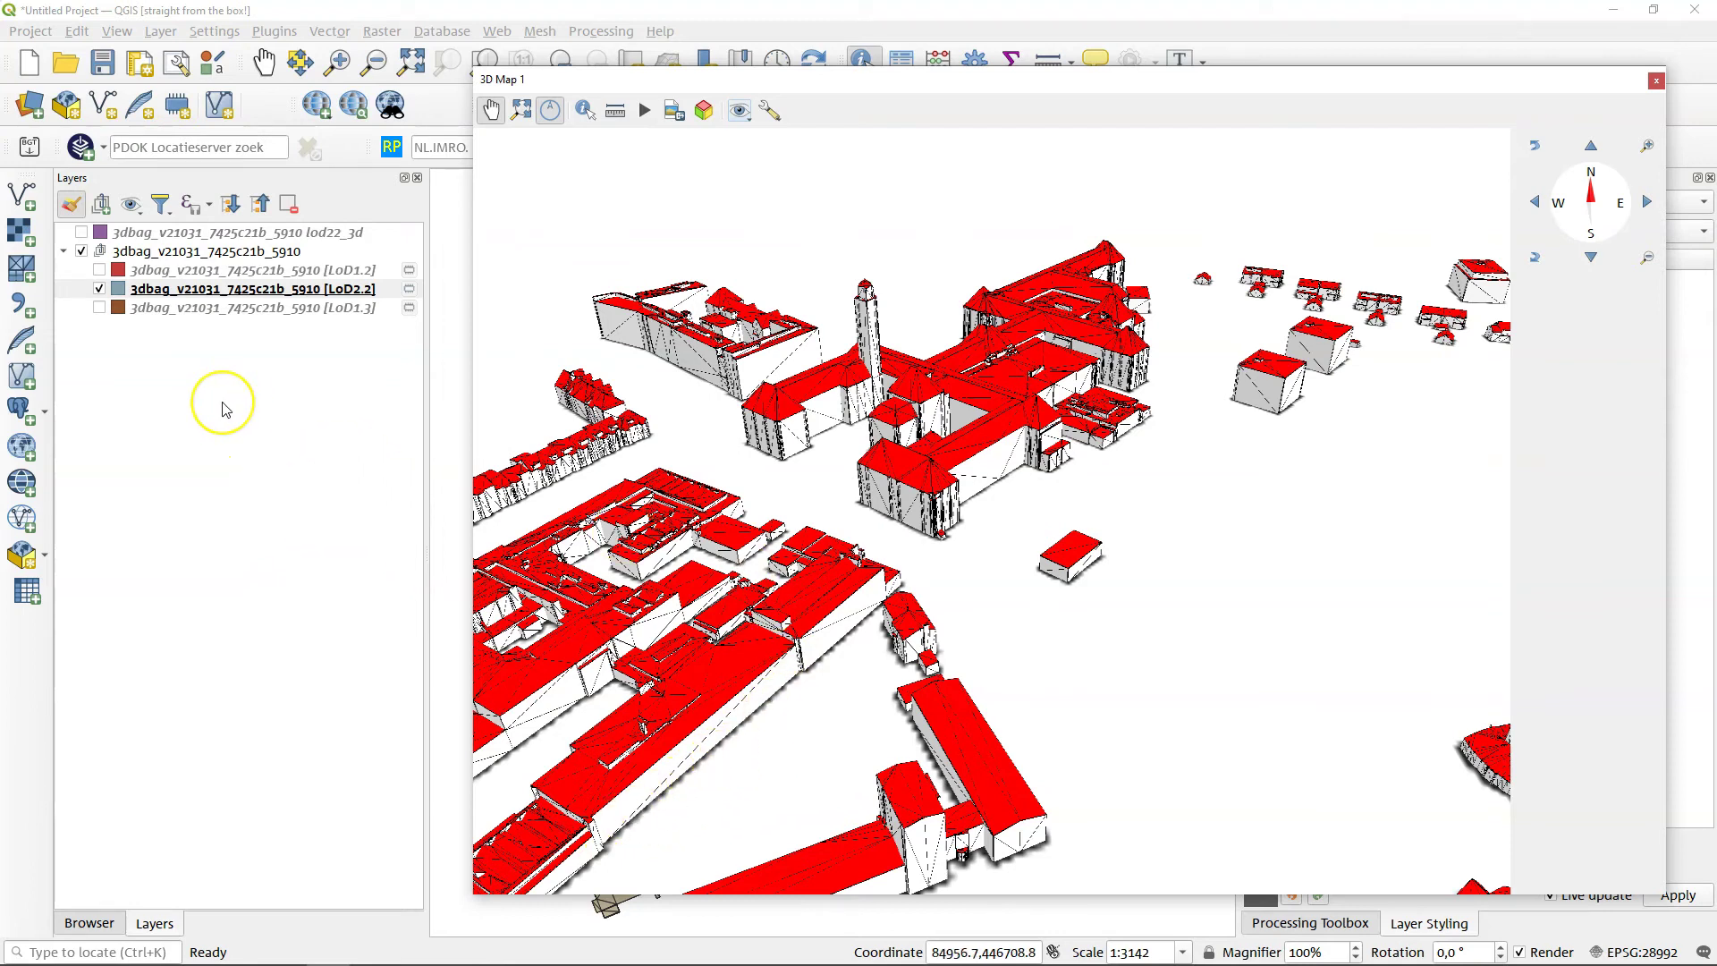
scroll(761, 549, up, 2)
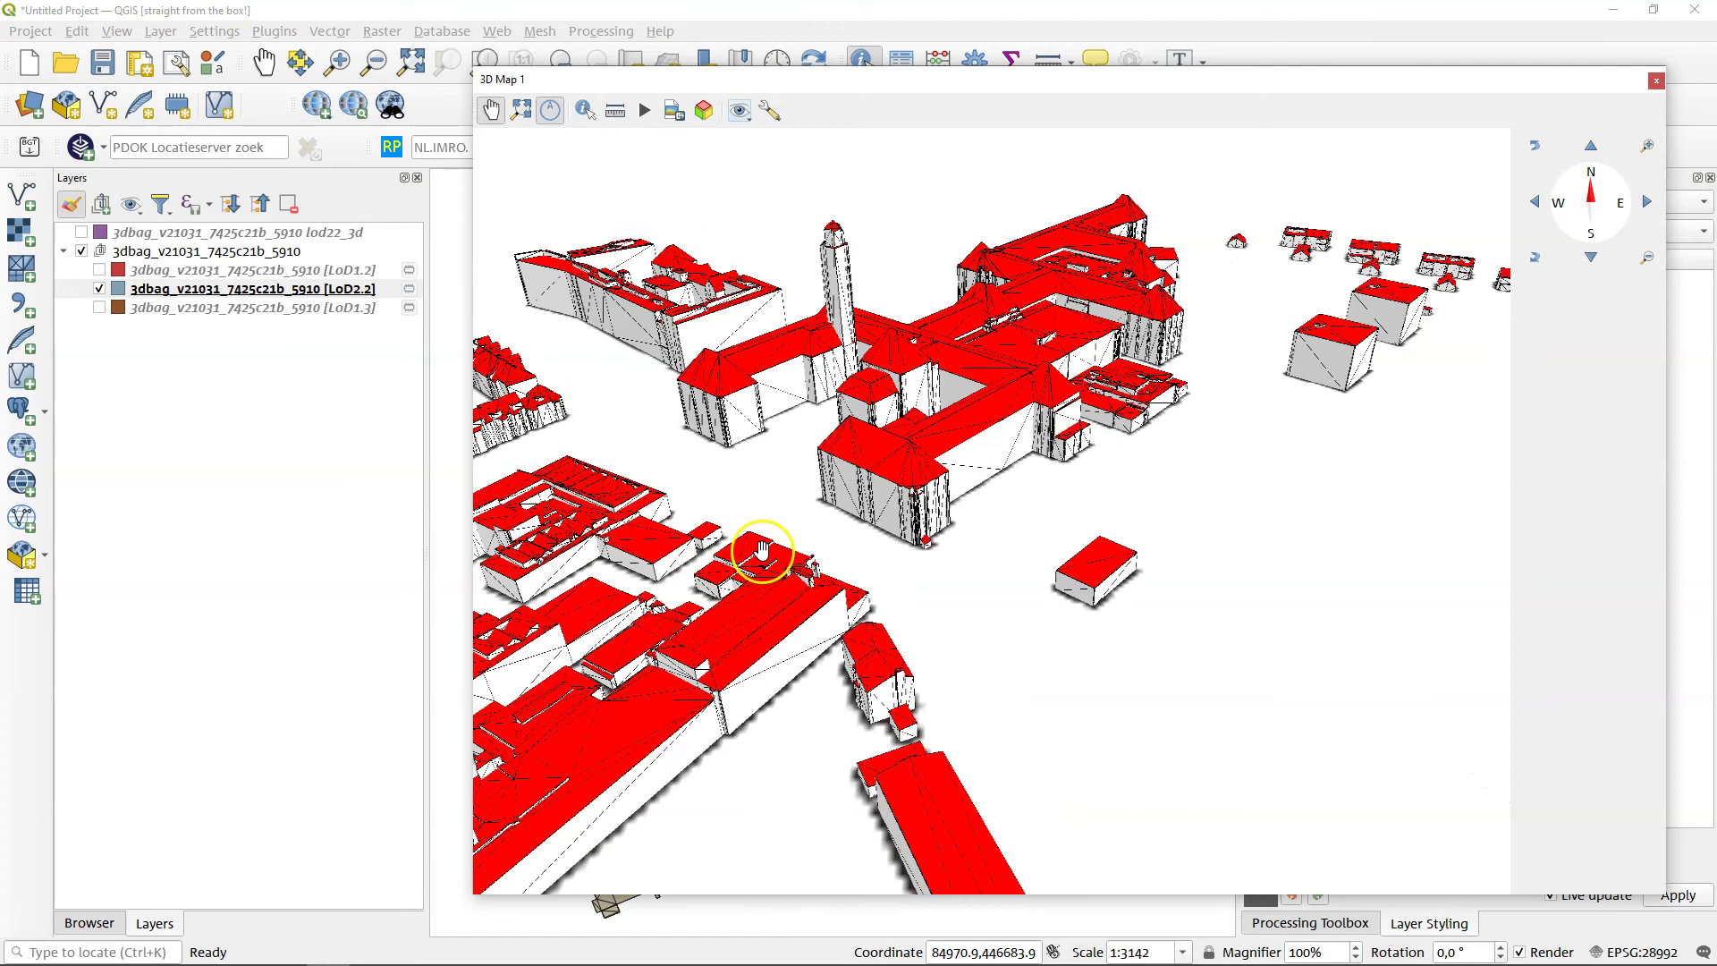
scroll(761, 548, up, 5)
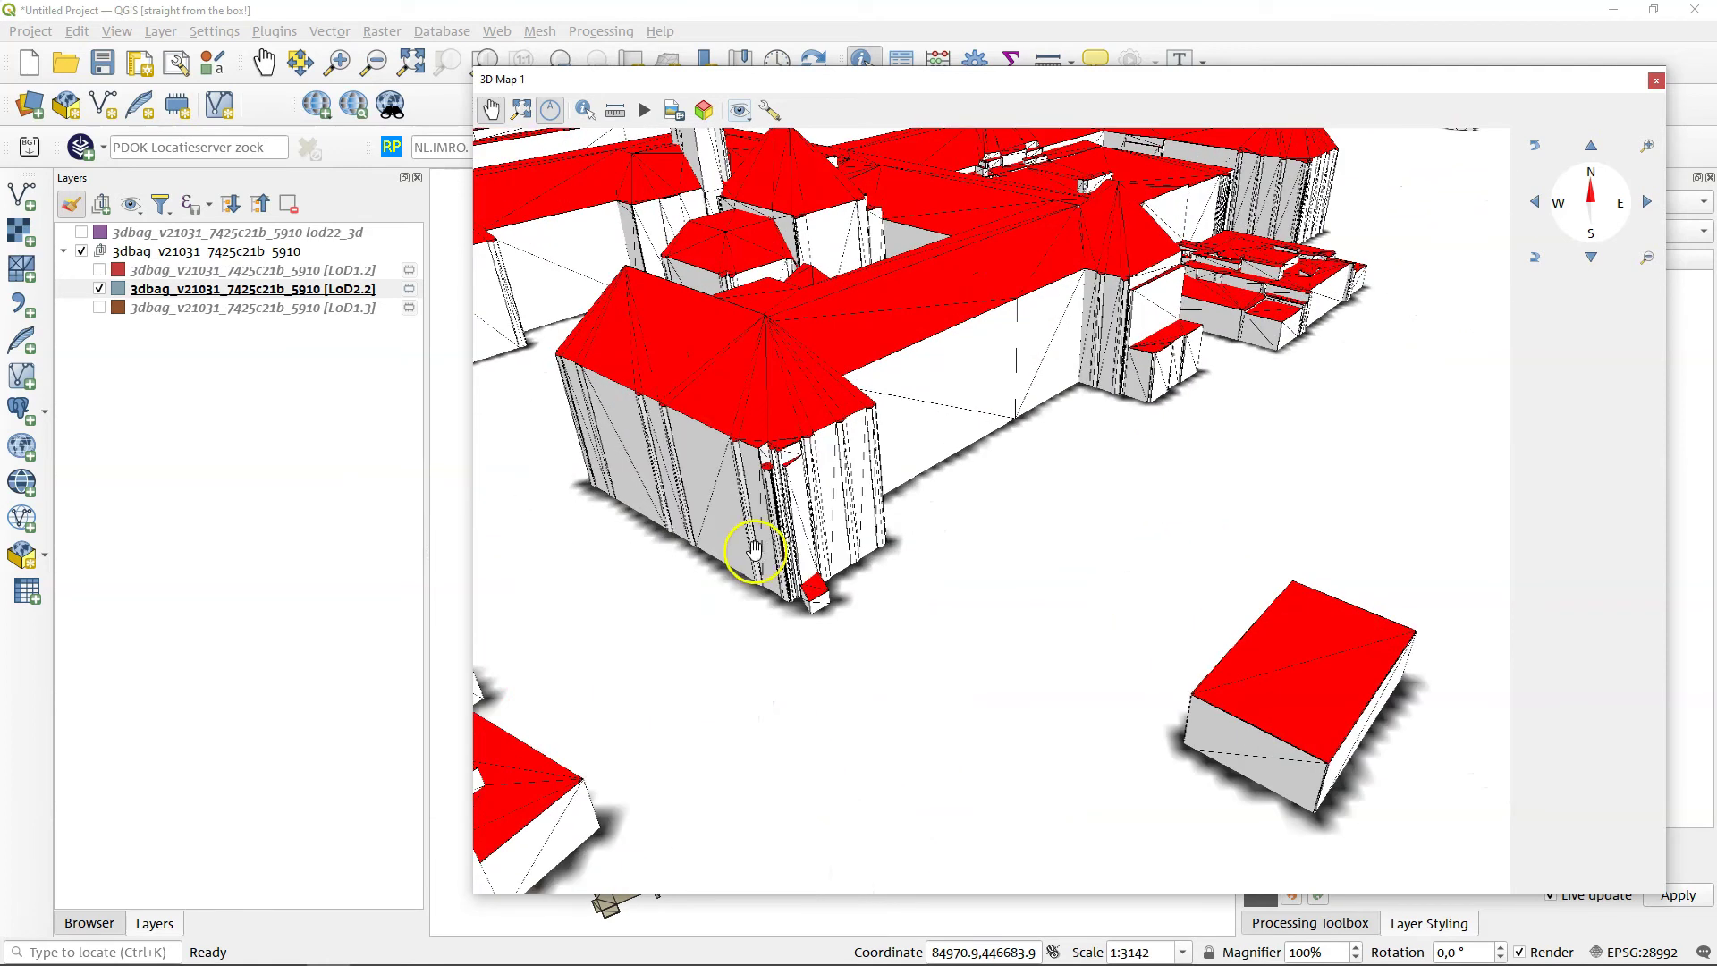
drag(1102, 79, 692, 59)
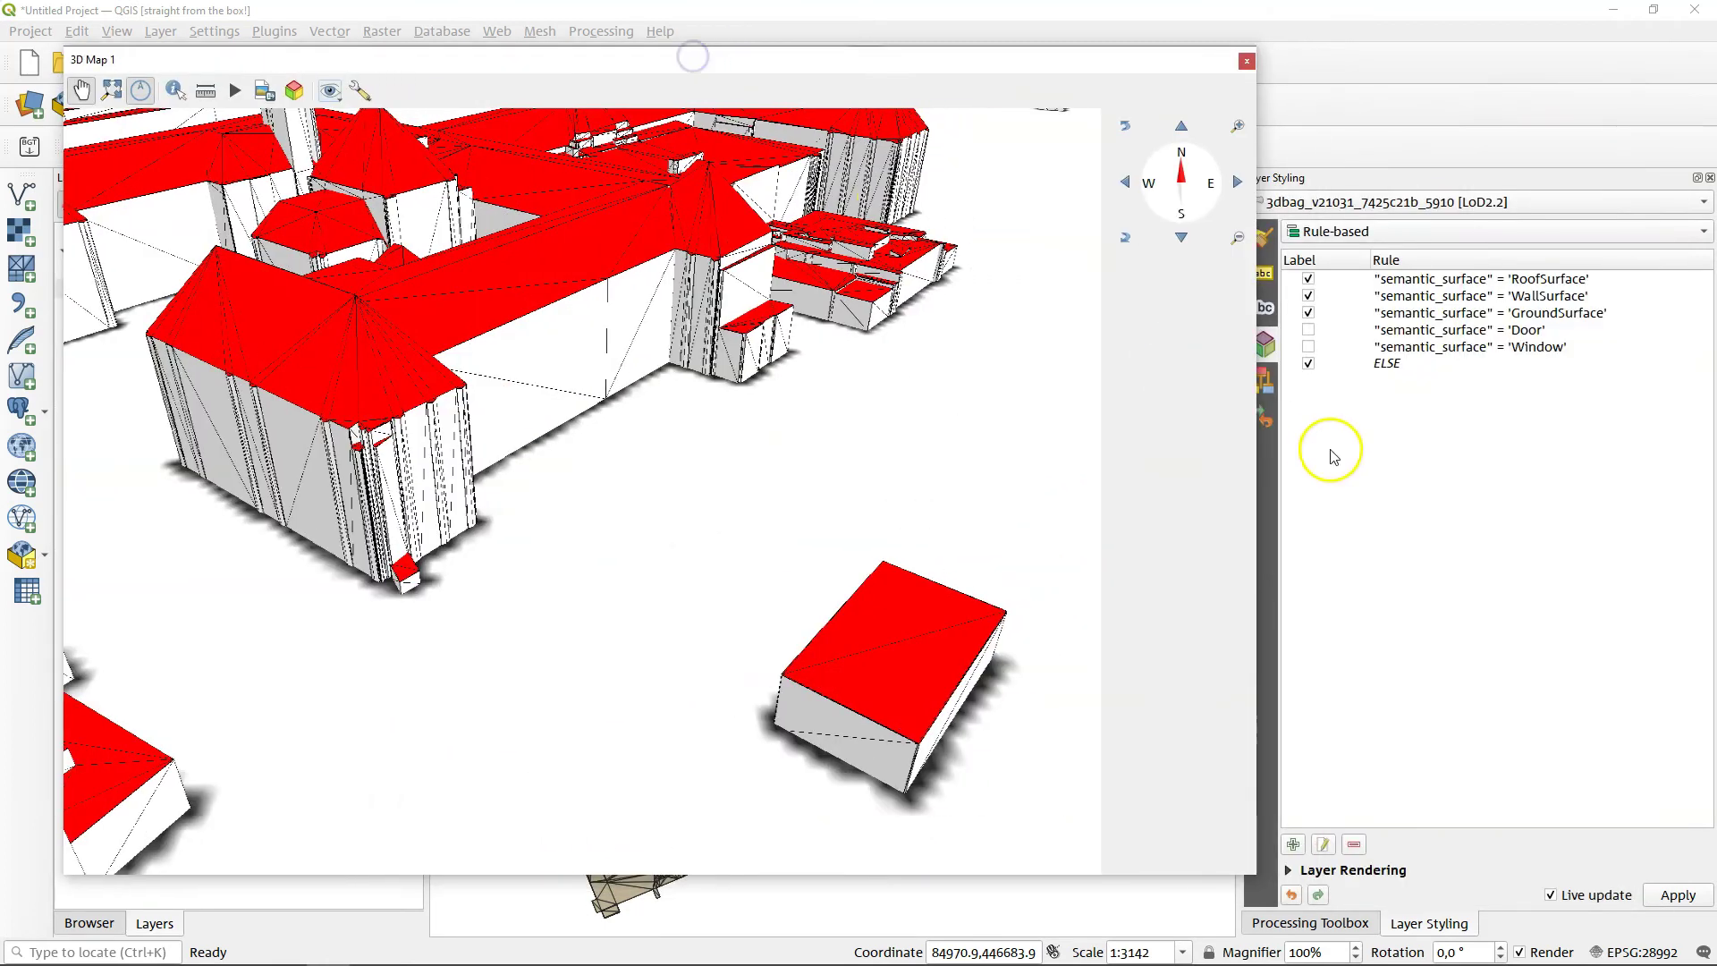
click(1331, 379)
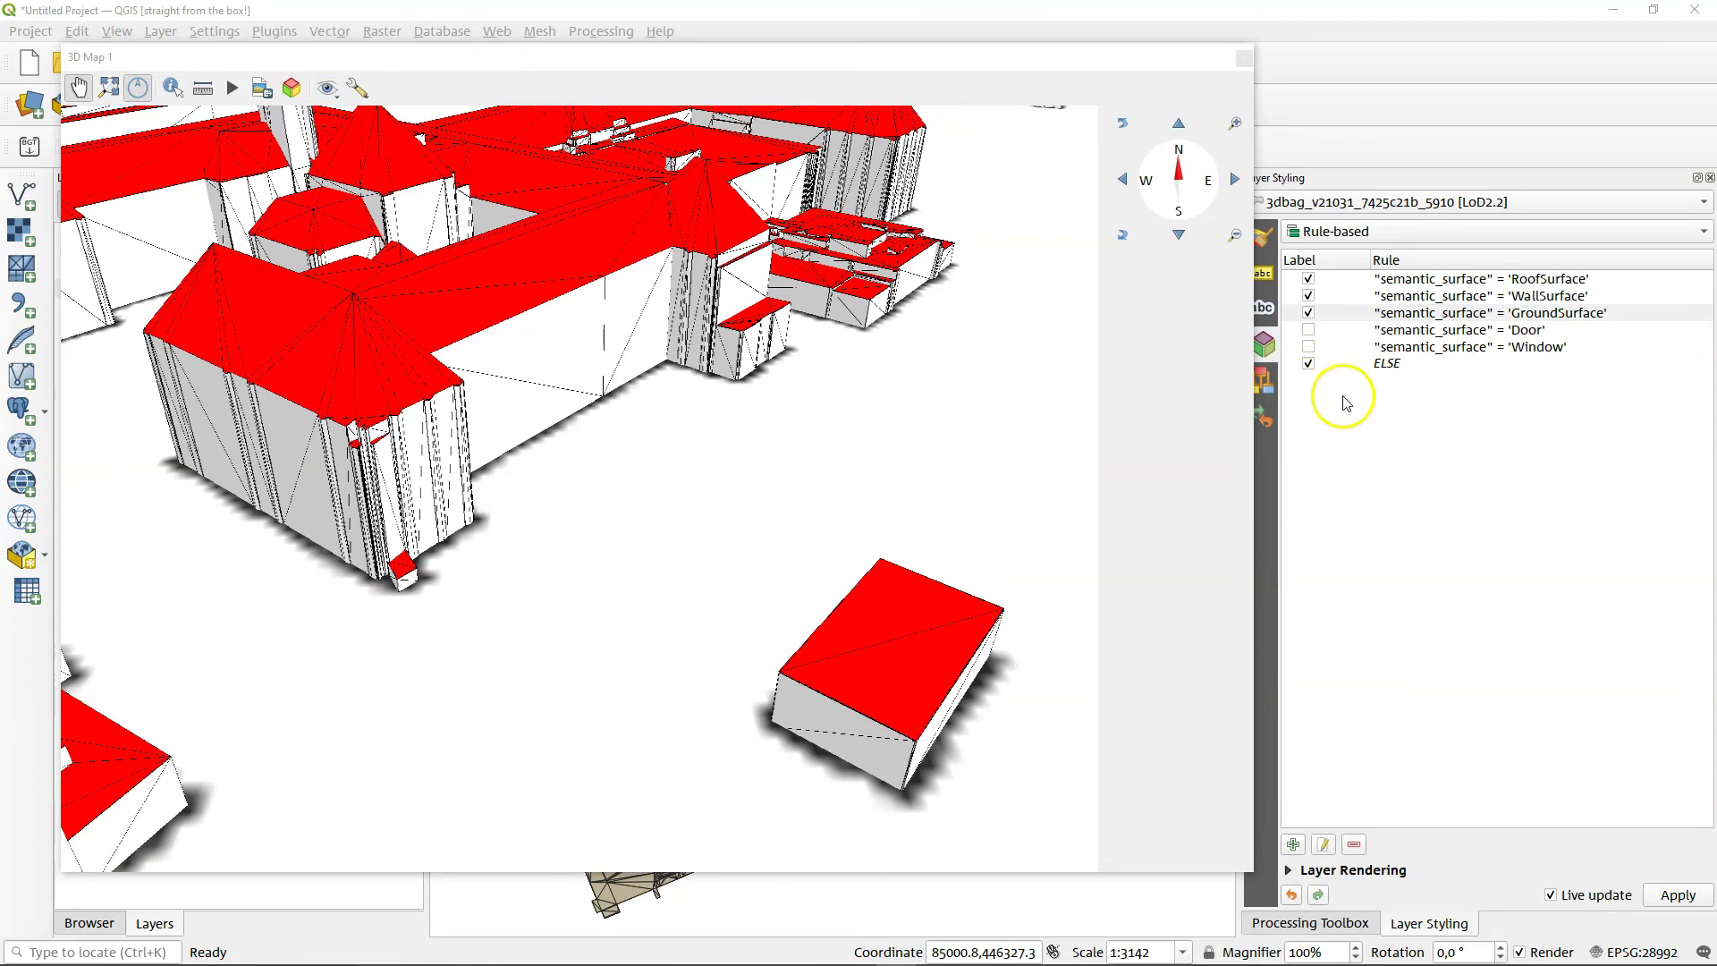
click(1309, 296)
click(1308, 312)
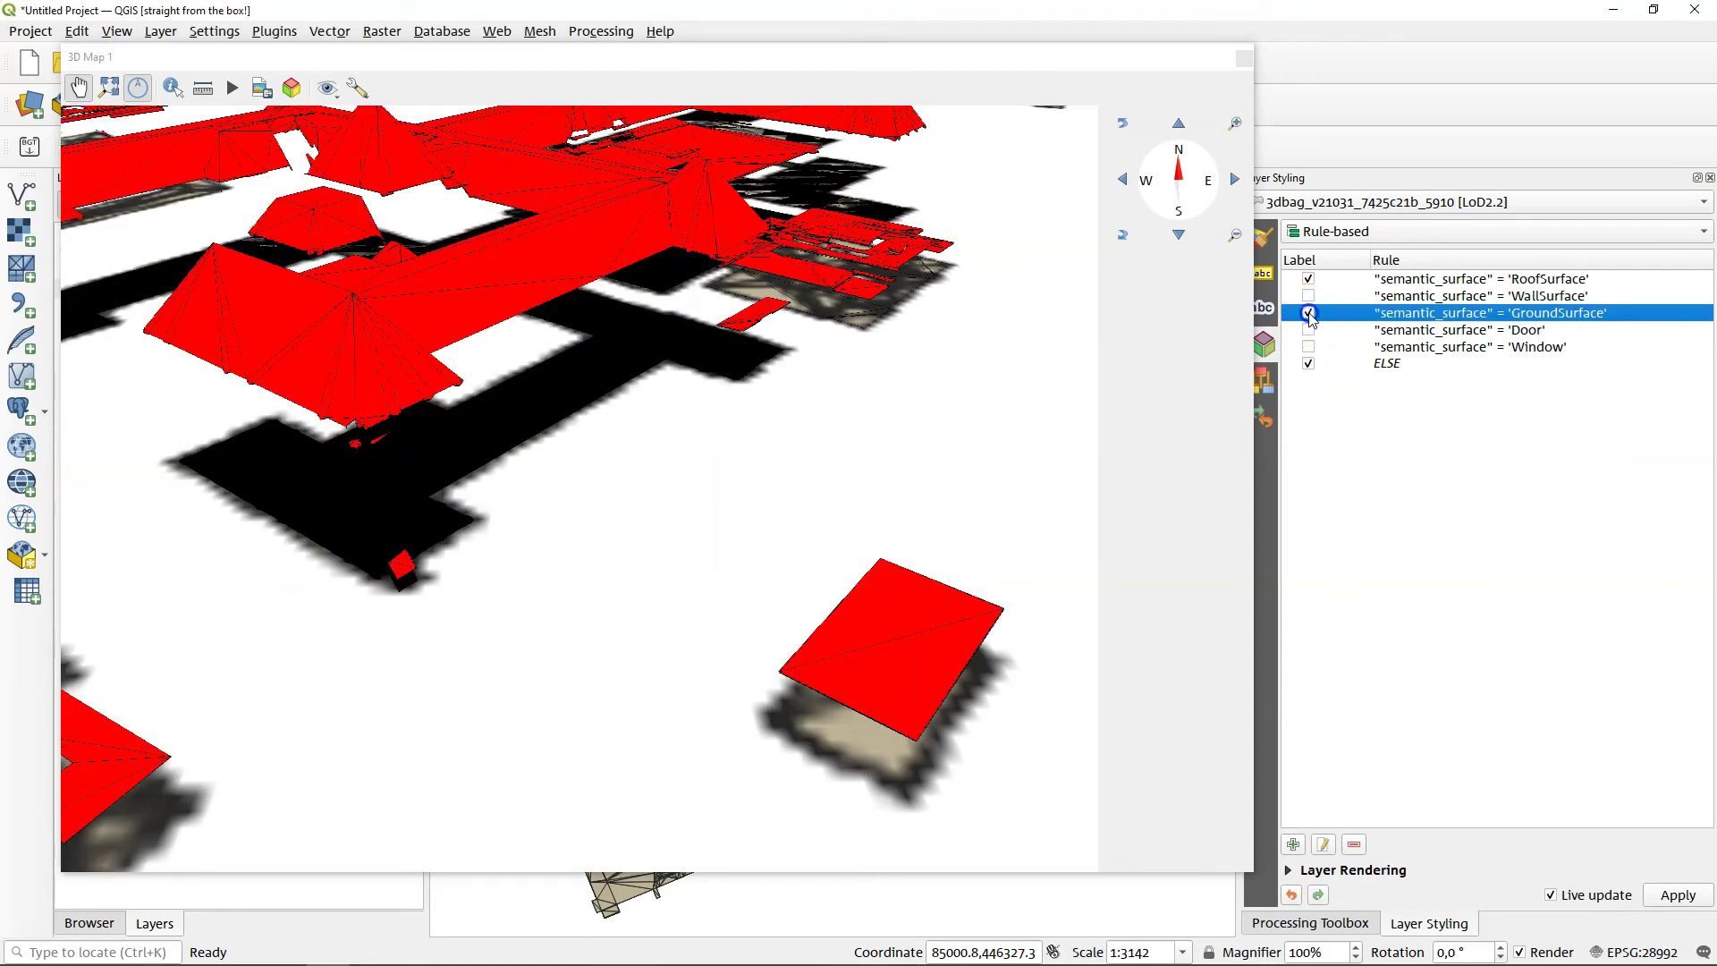
click(1308, 312)
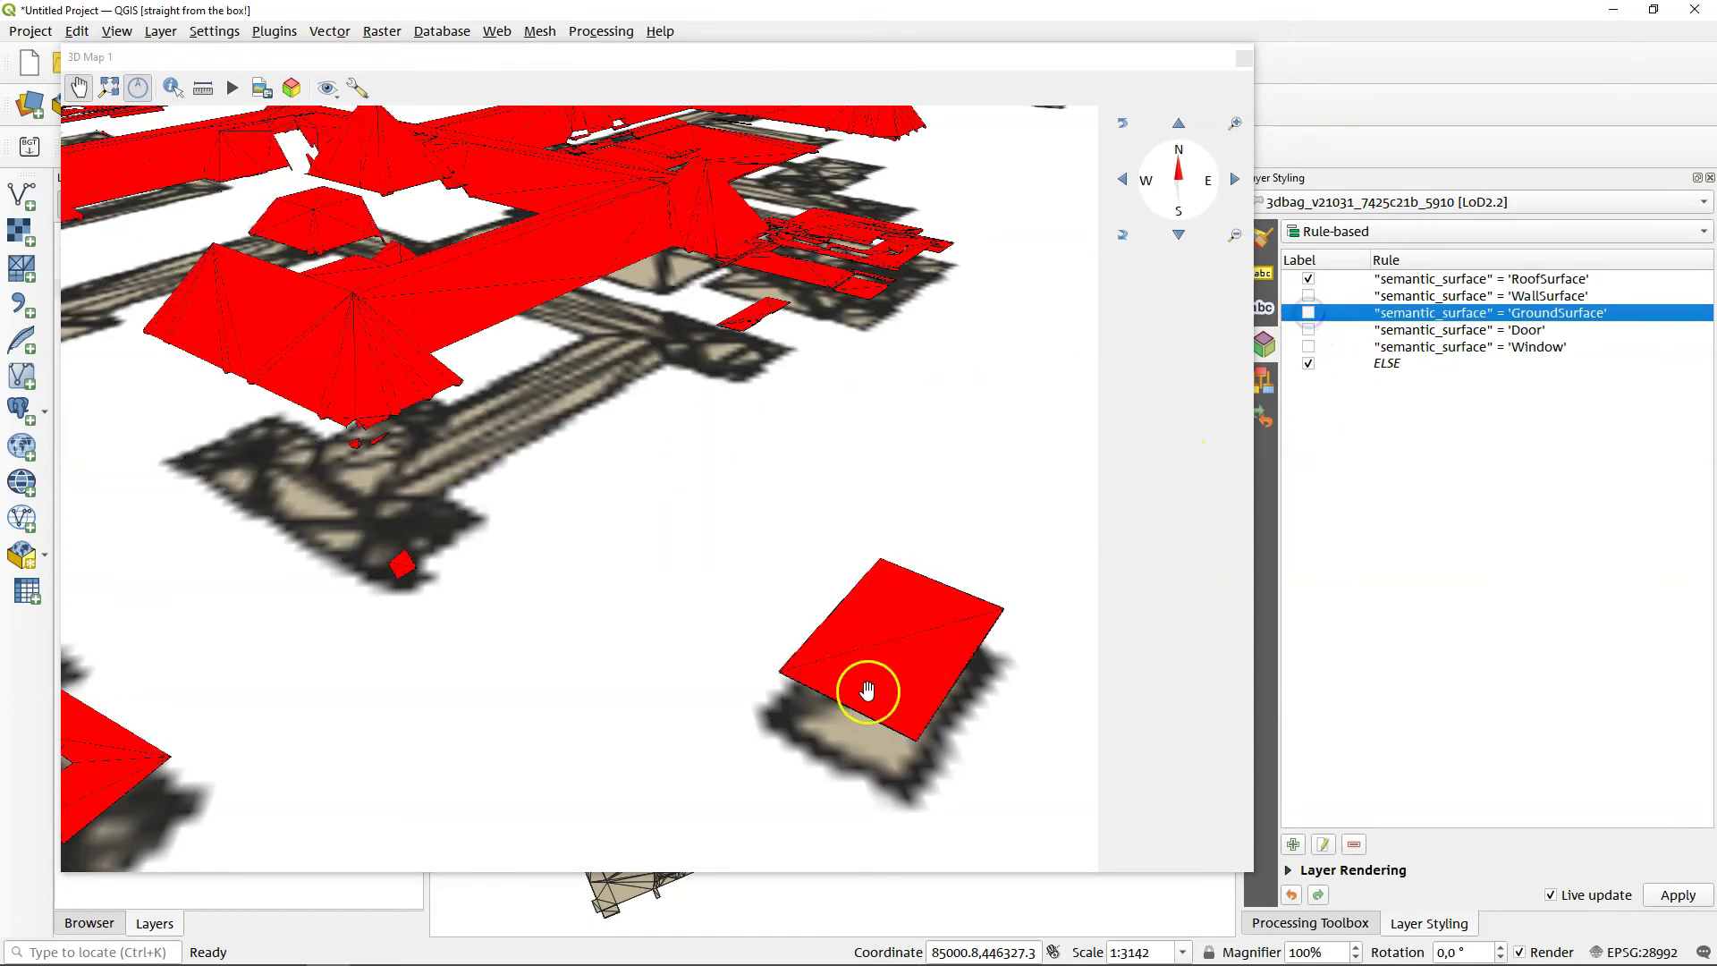
click(1308, 296)
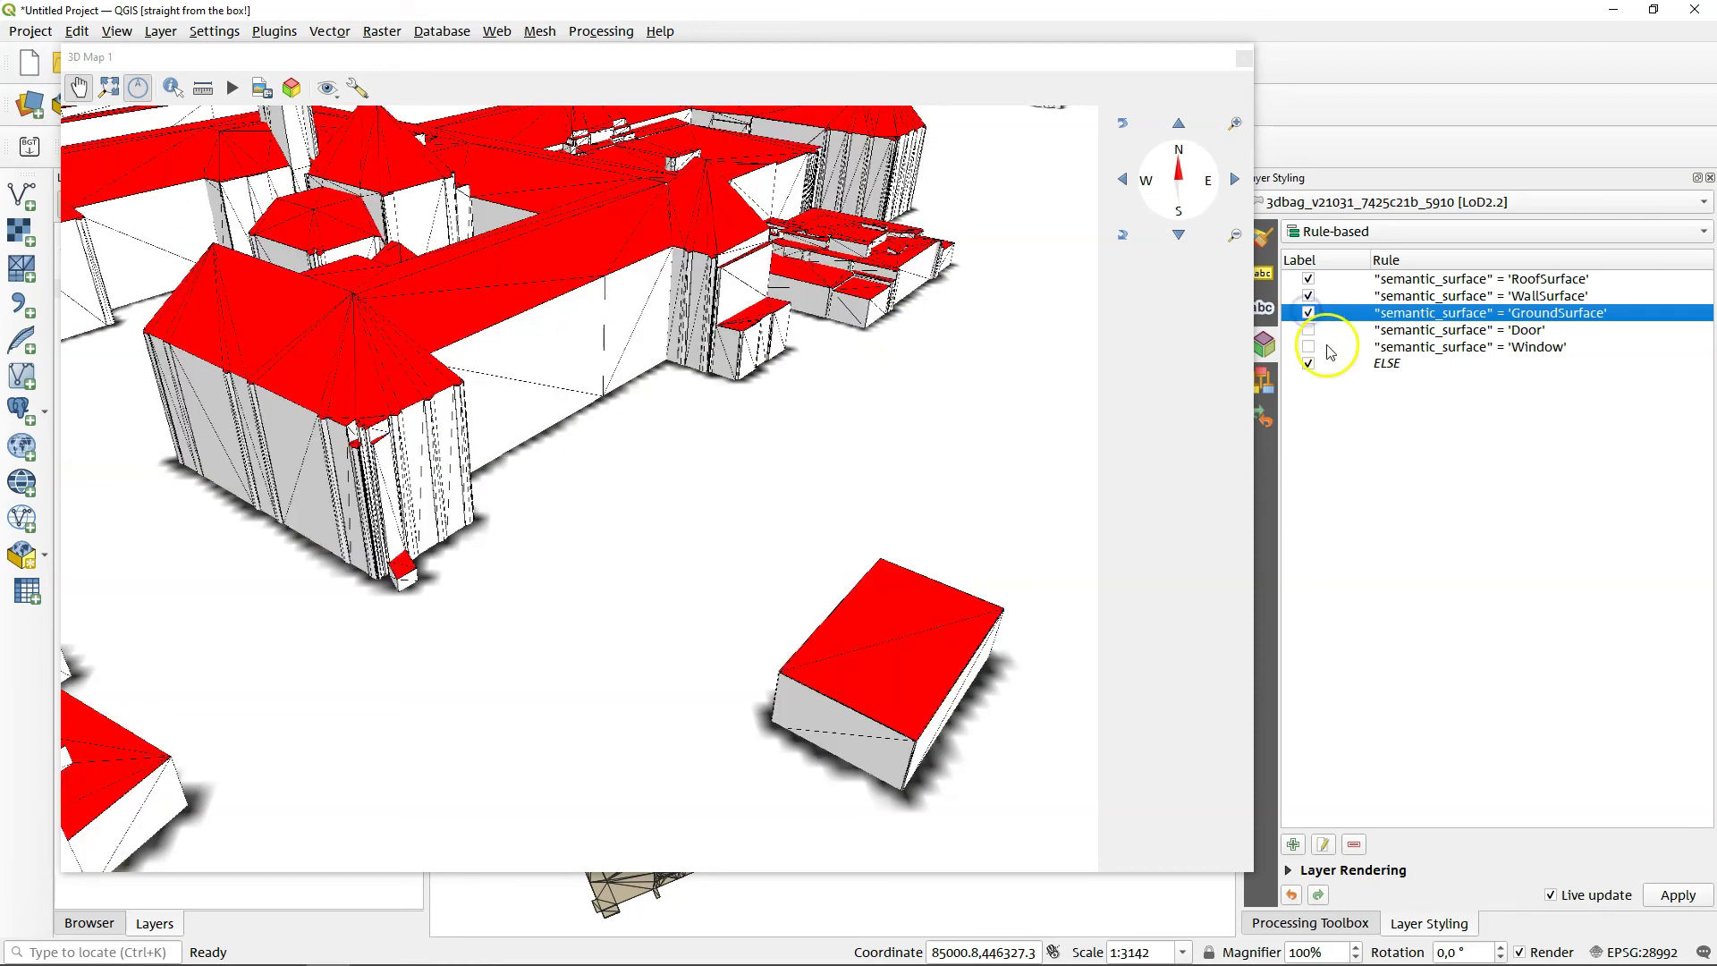
- Set the LoD2.2 layer's 2D symbology to No Symbols so its flat footprints are not drawn under the 3D buildings
click(1264, 241)
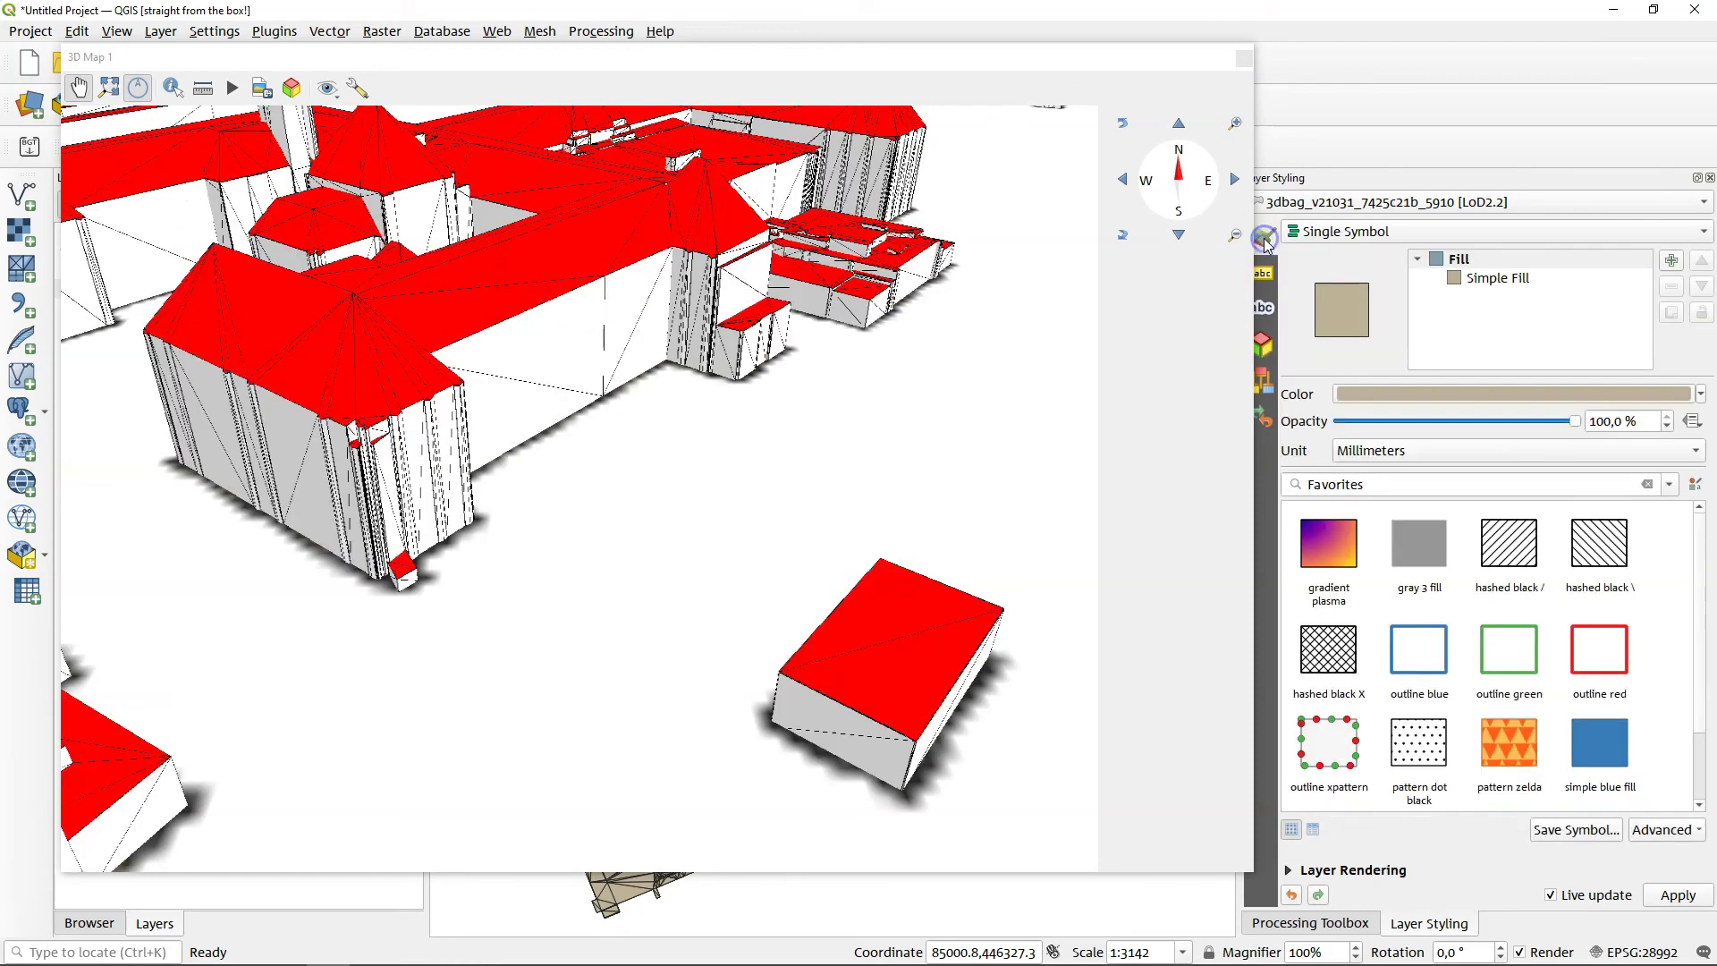
click(1375, 234)
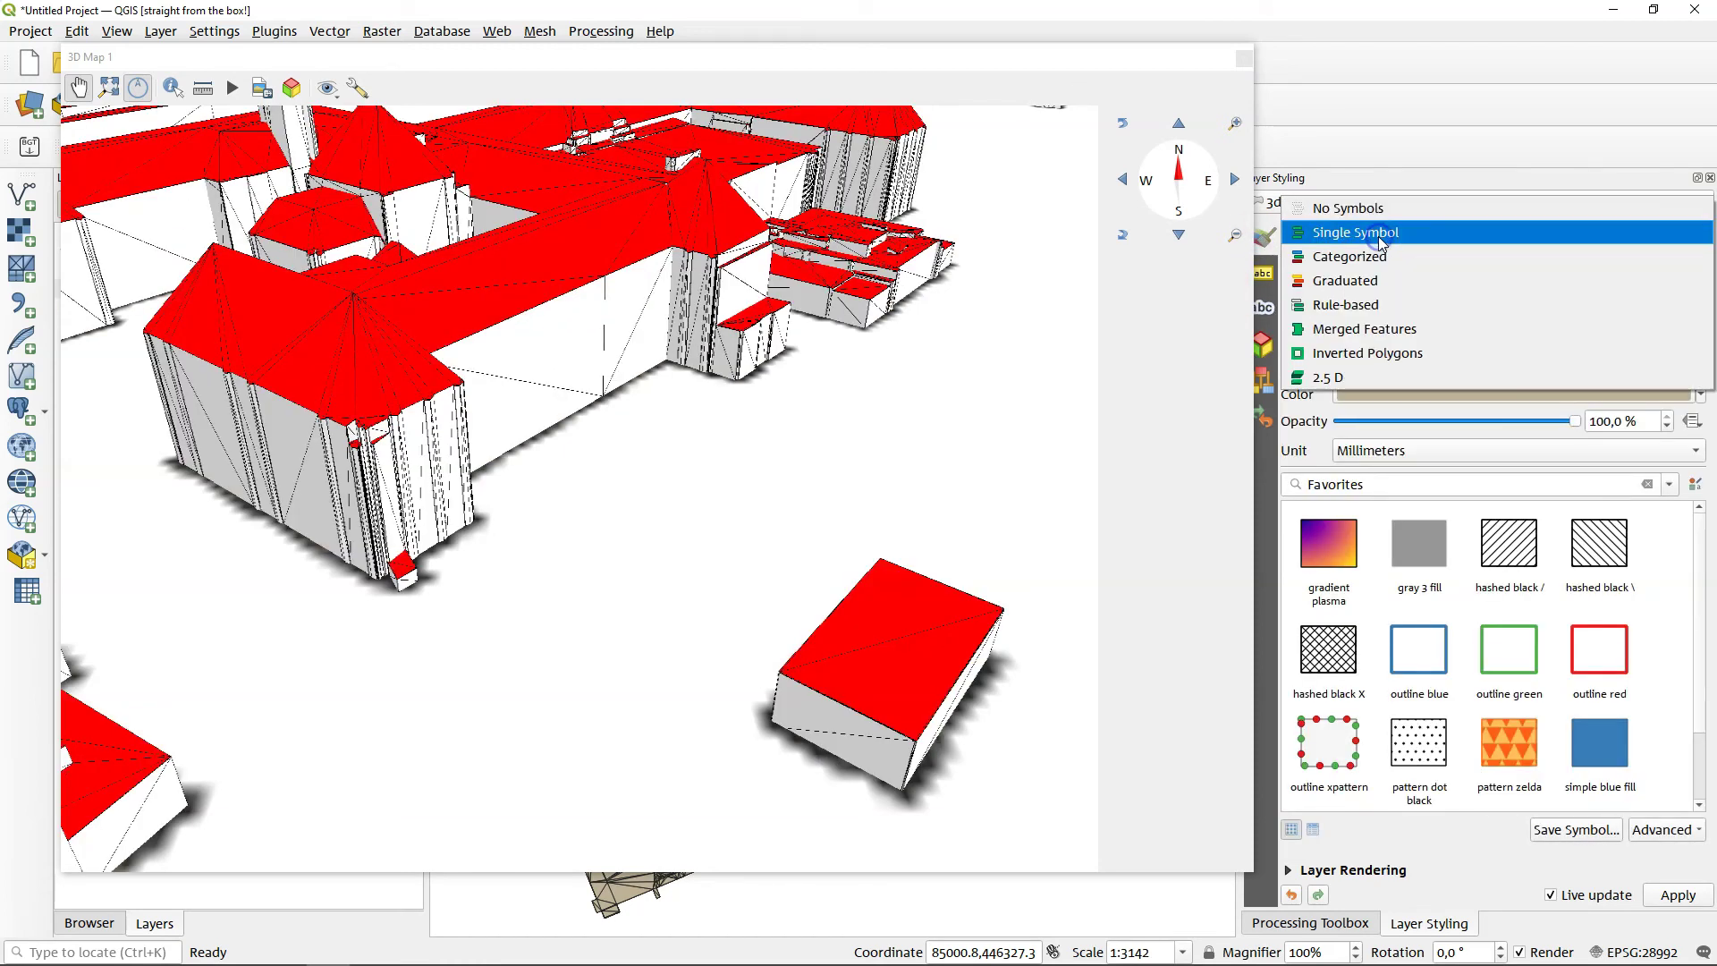
click(1380, 213)
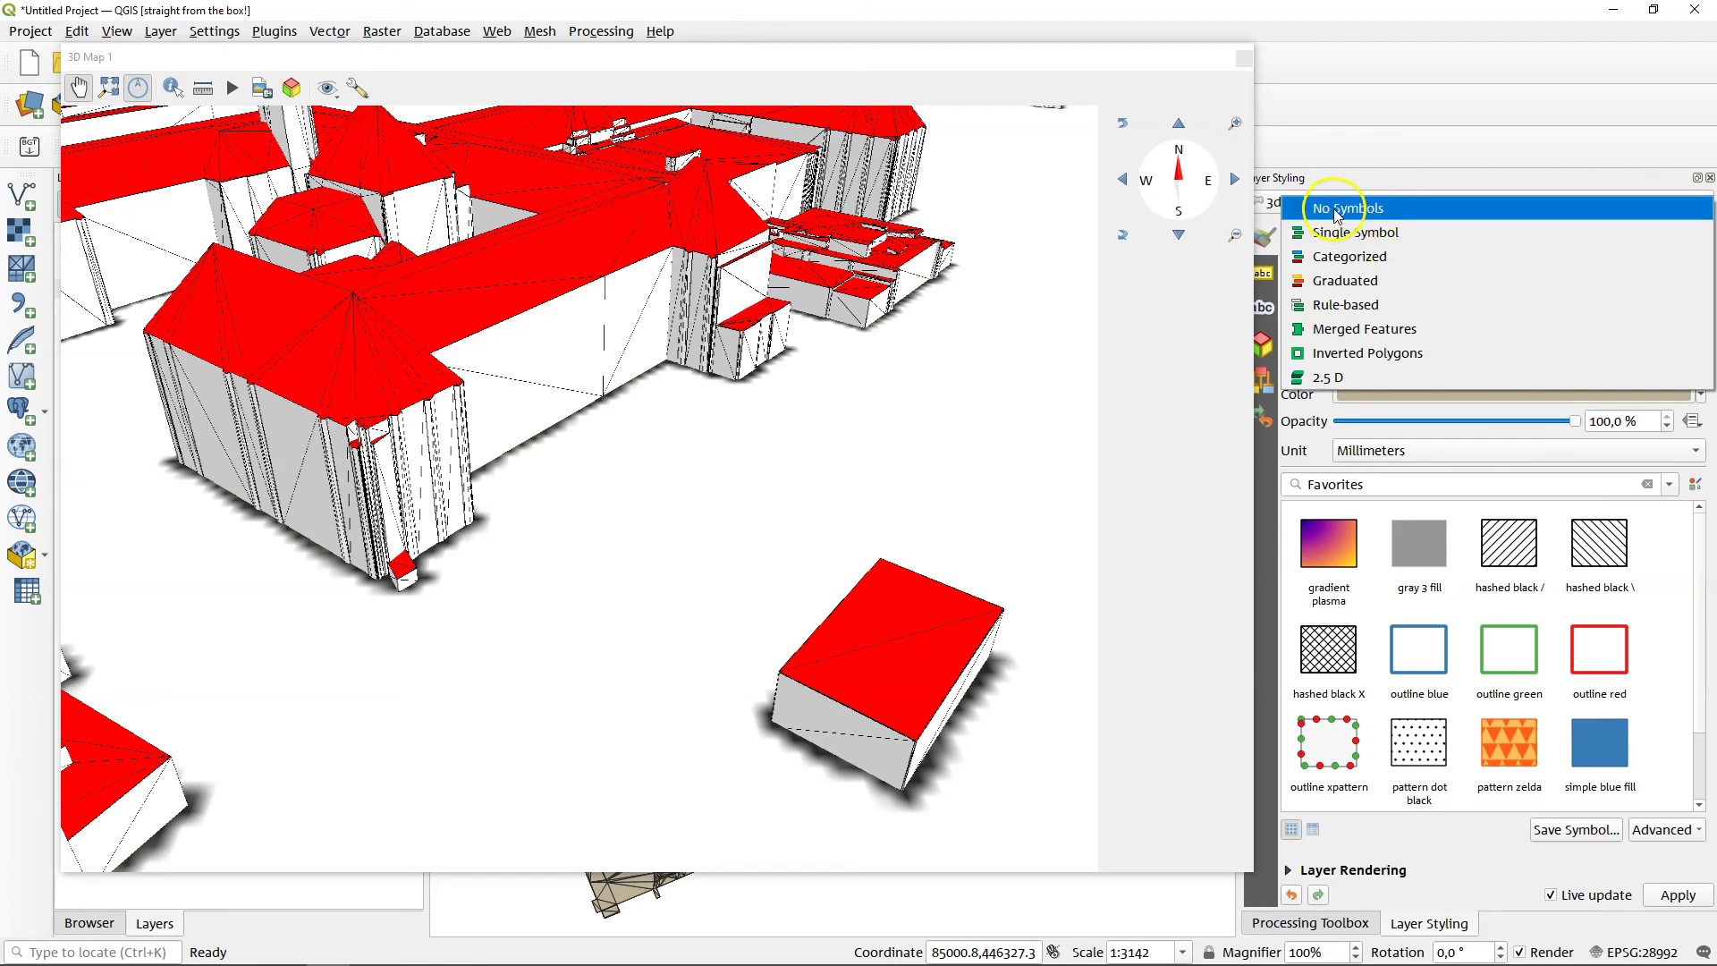
click(1382, 213)
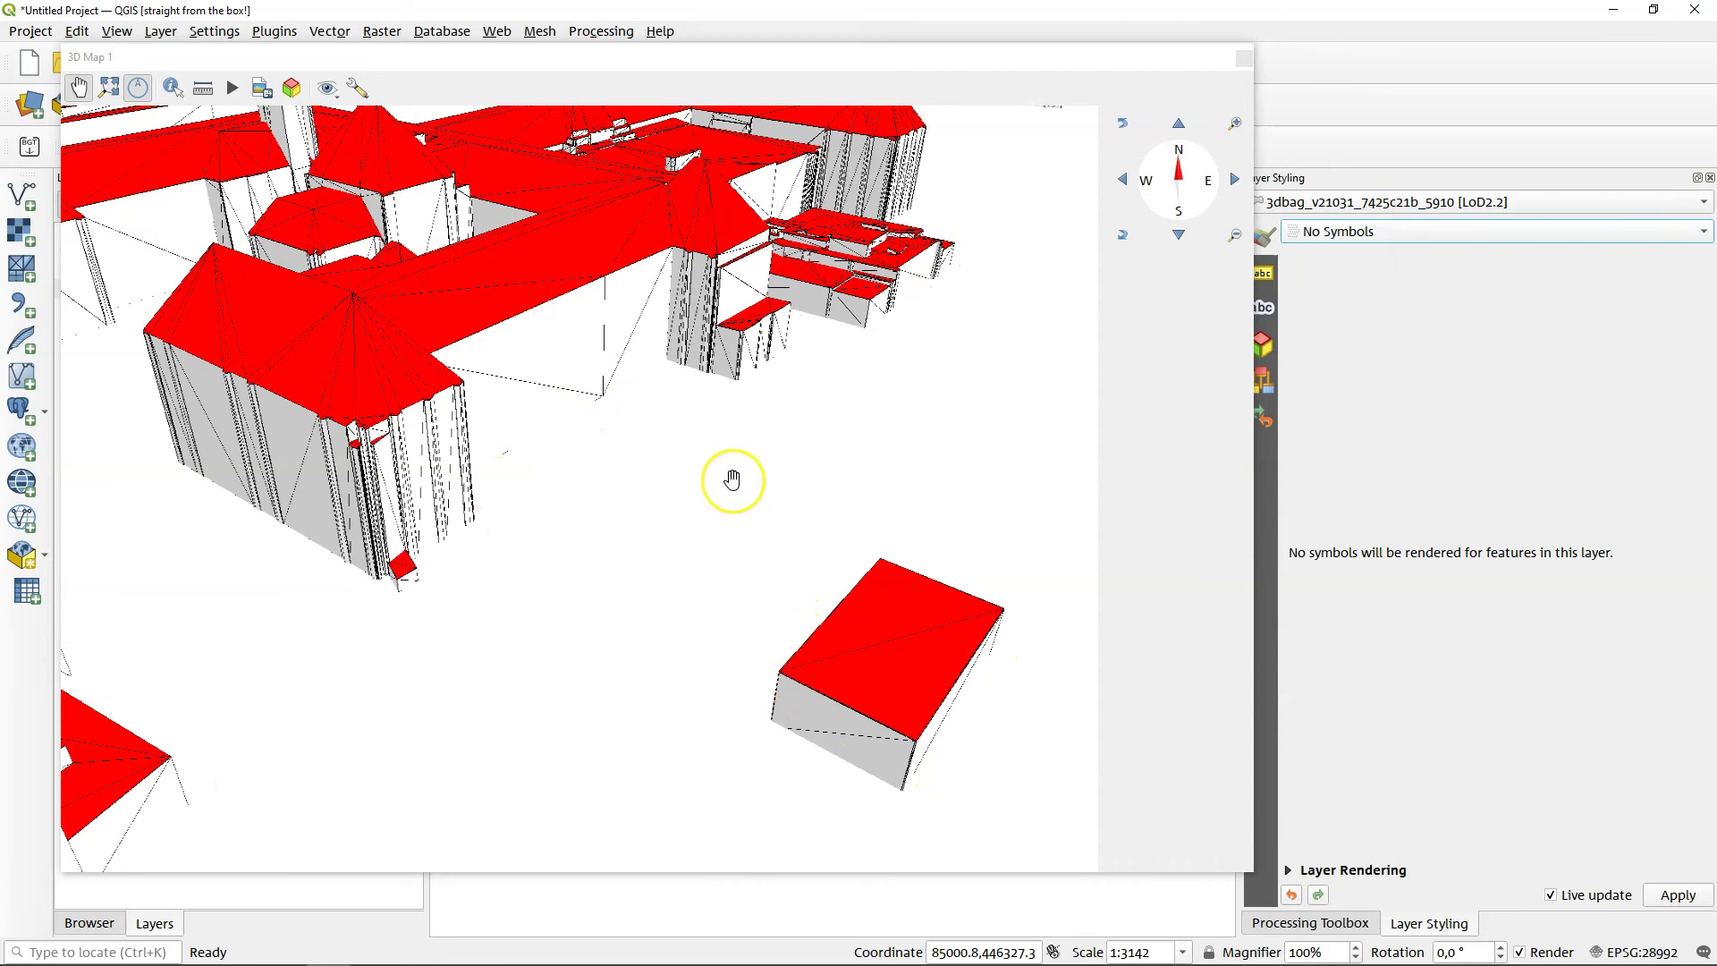
scroll(733, 480, down, 5)
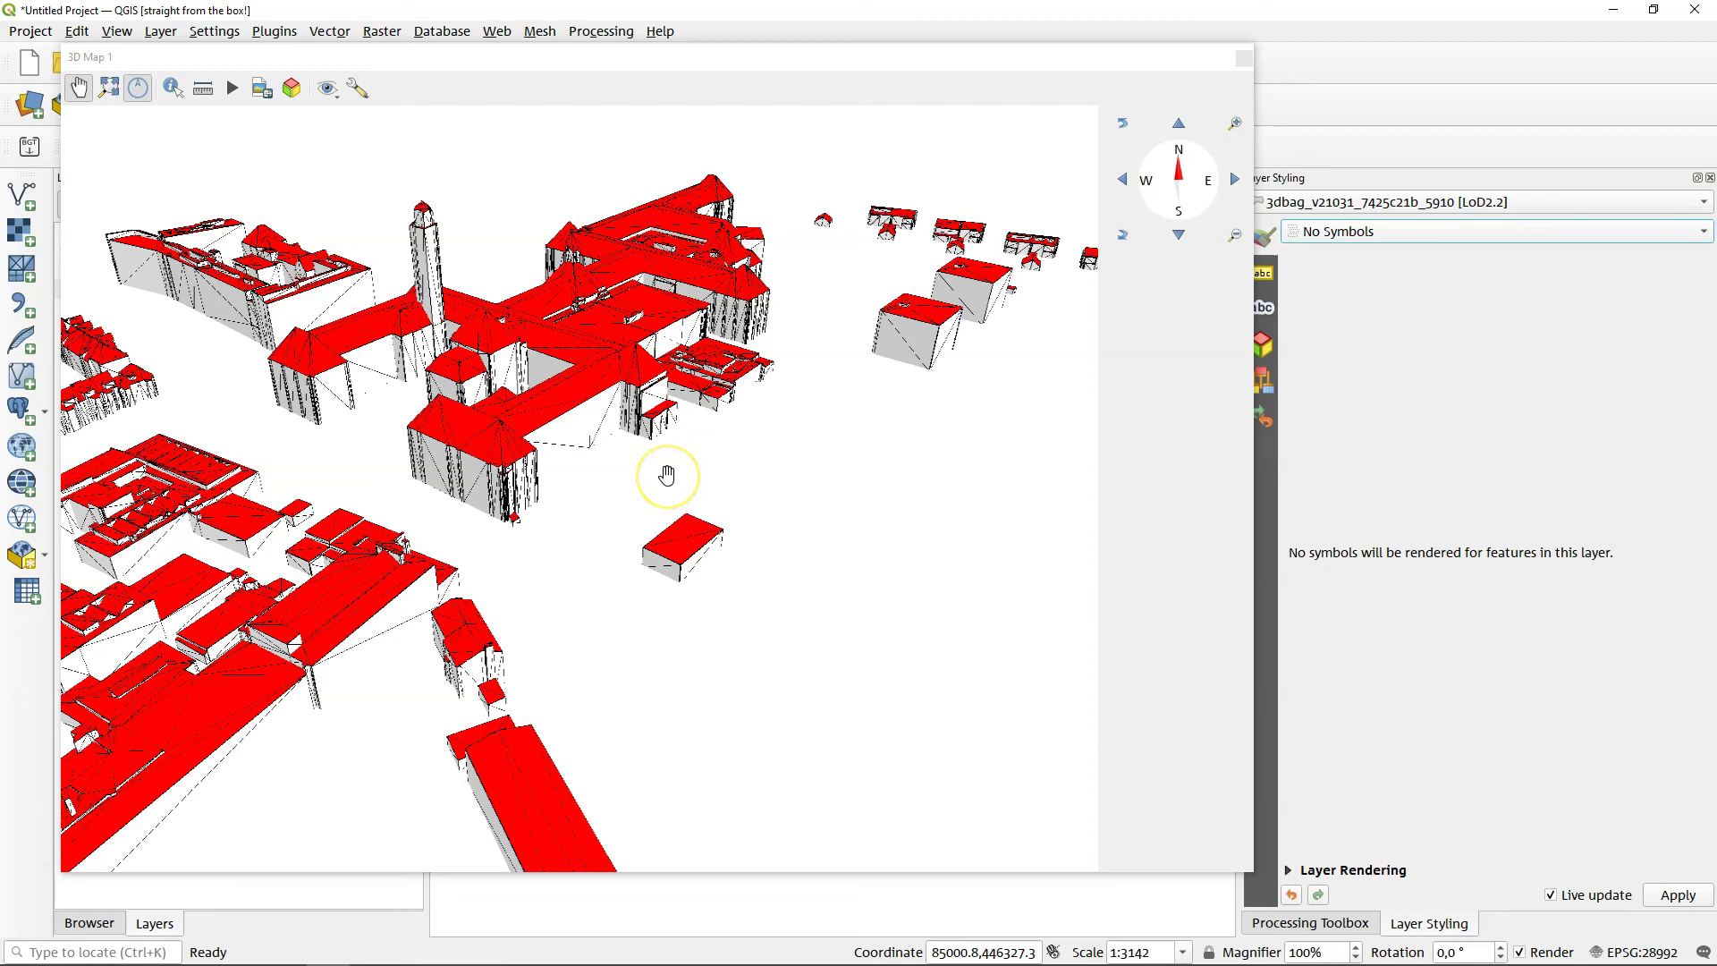
- Add the Opentopoachtergrondkaart (WMTS) background map from the PDOK favourites and place it beneath the 3dbag layer group
drag(563, 56, 1098, 101)
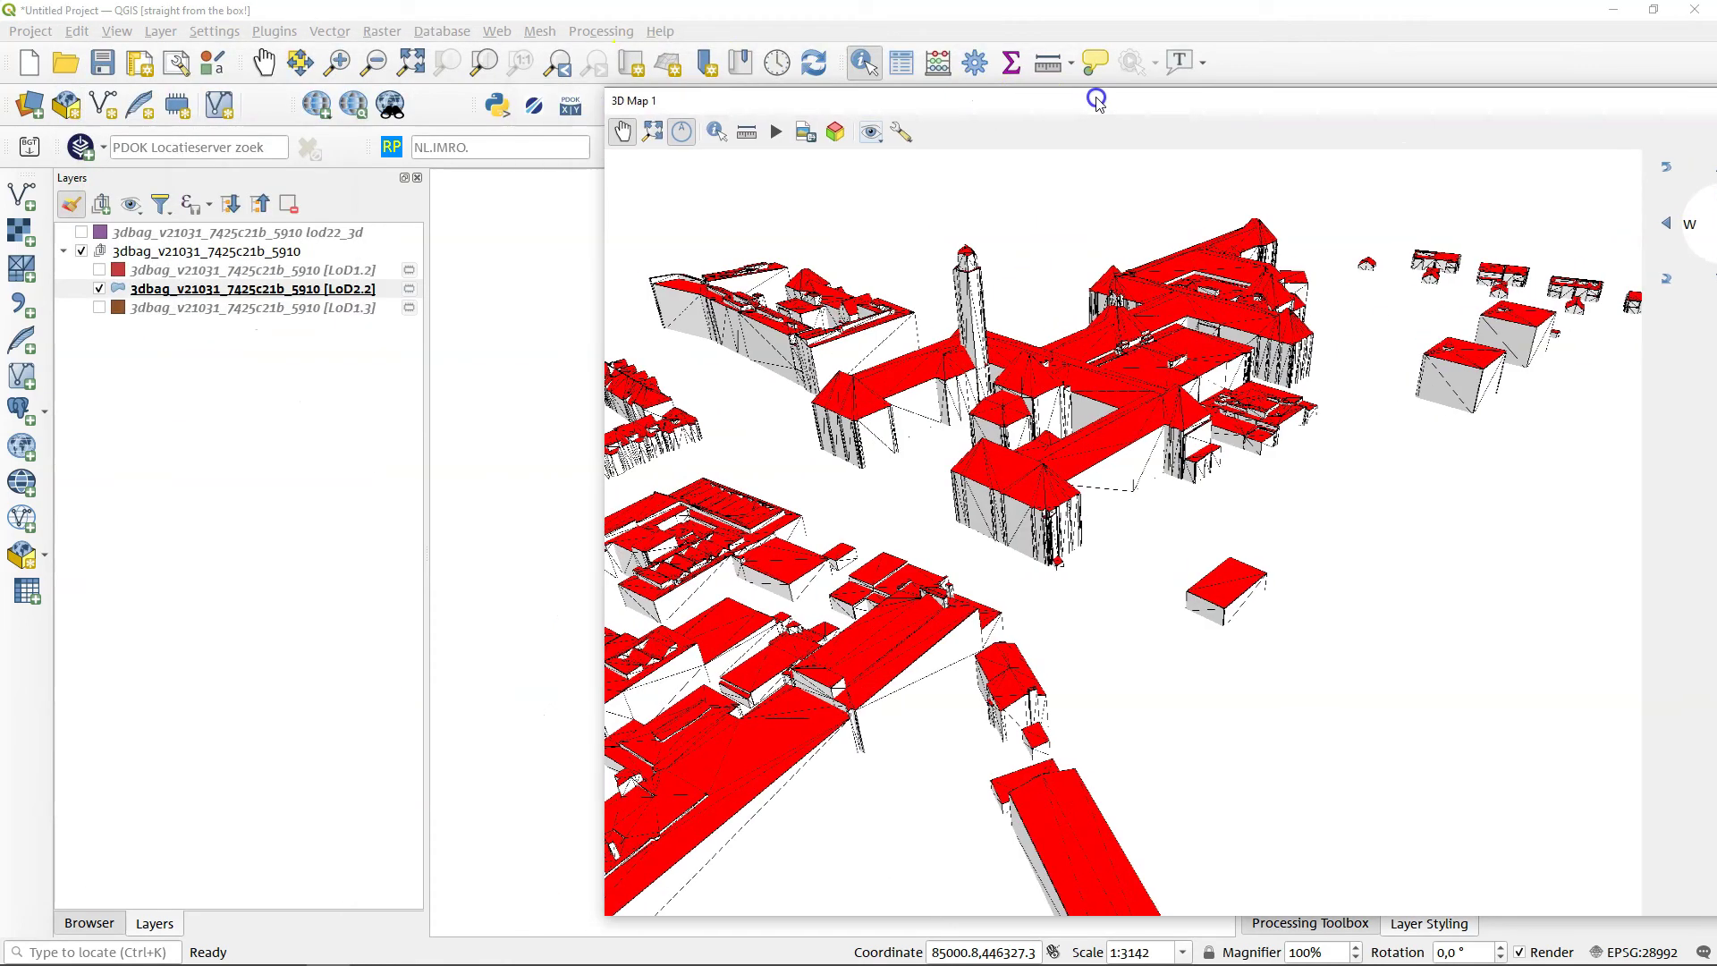
click(103, 150)
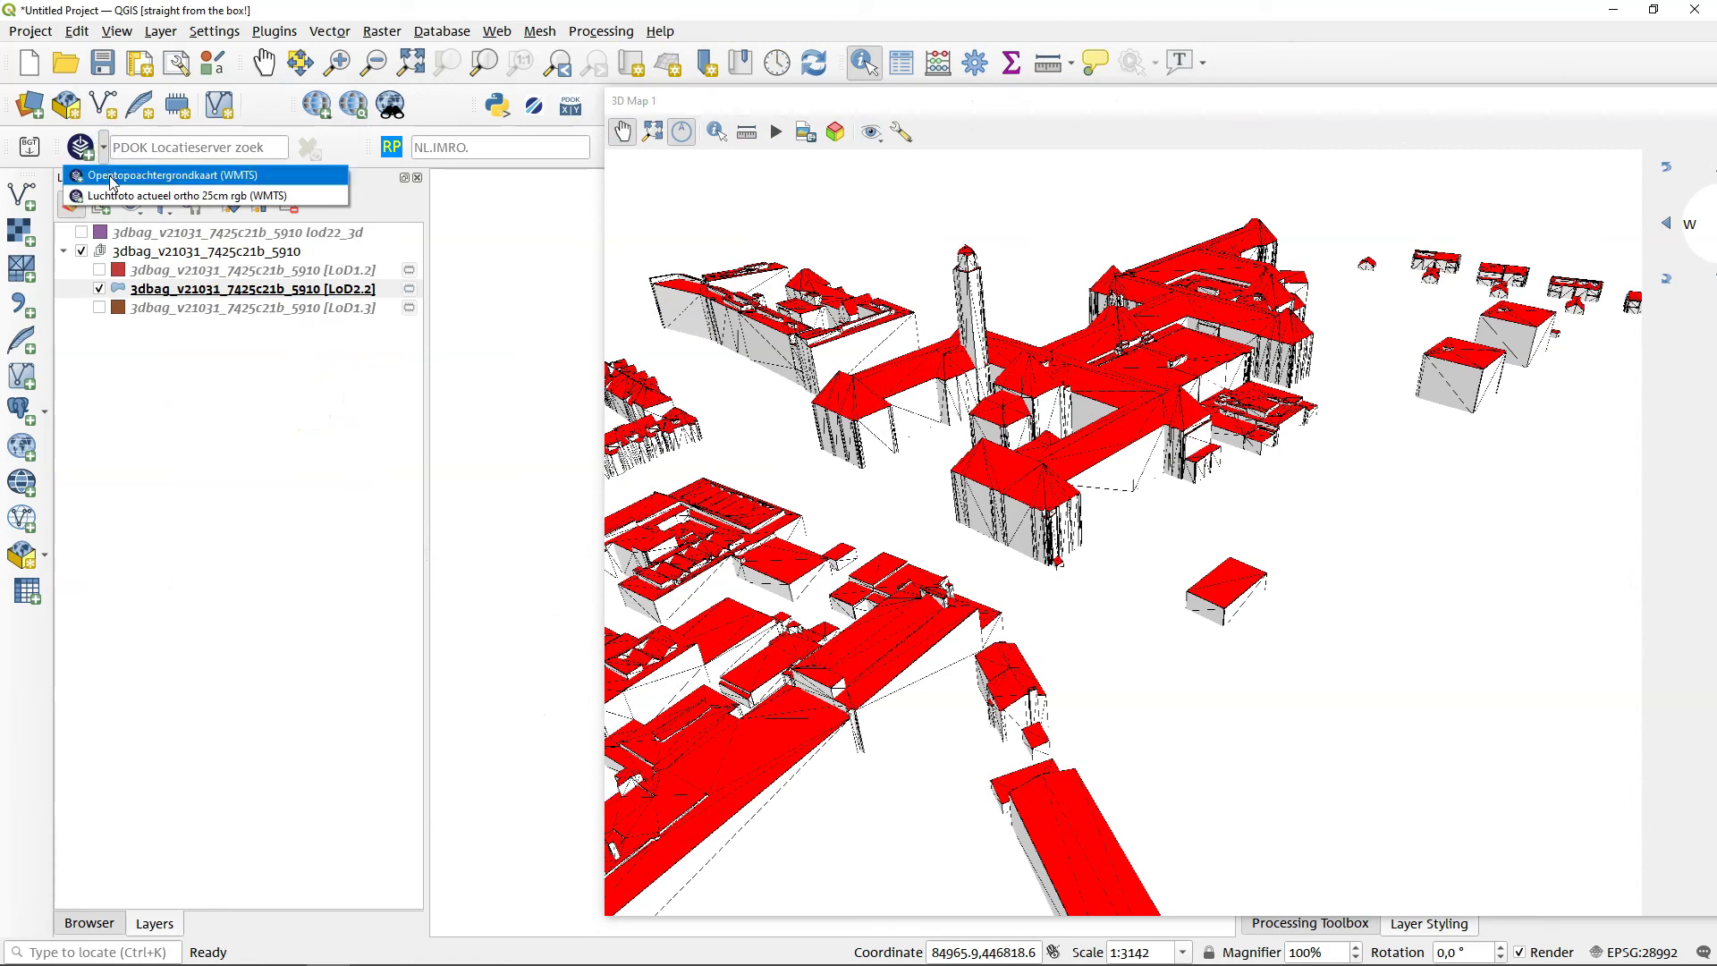
click(110, 176)
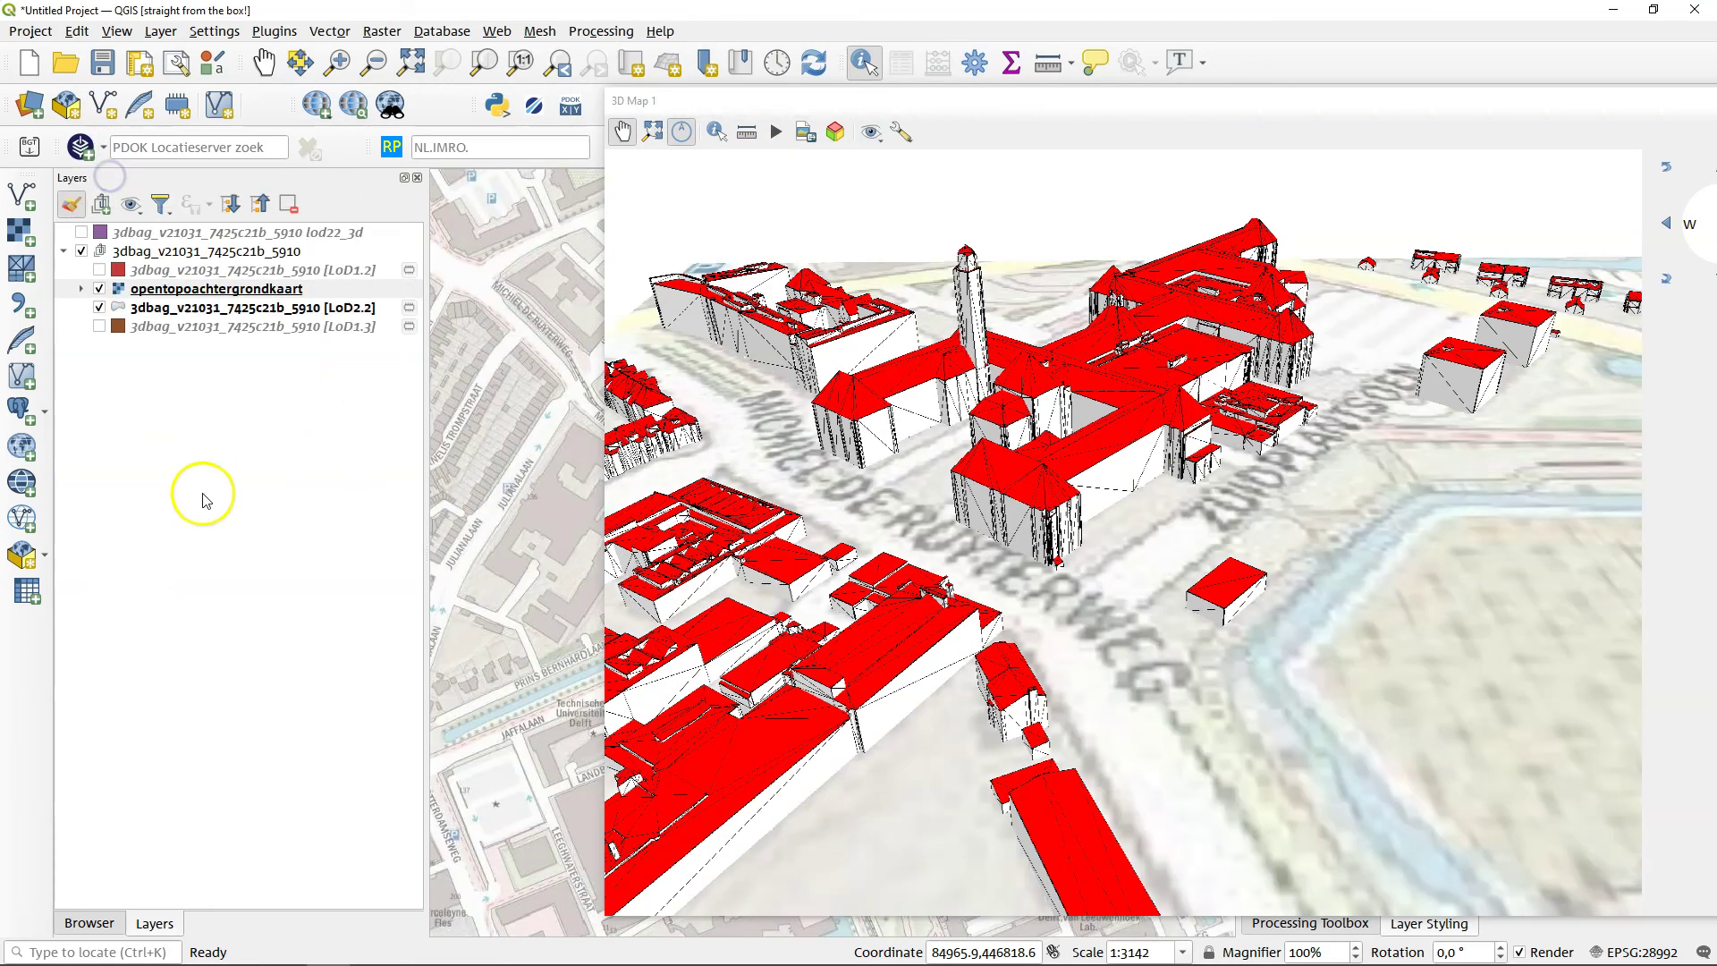
drag(183, 288, 189, 435)
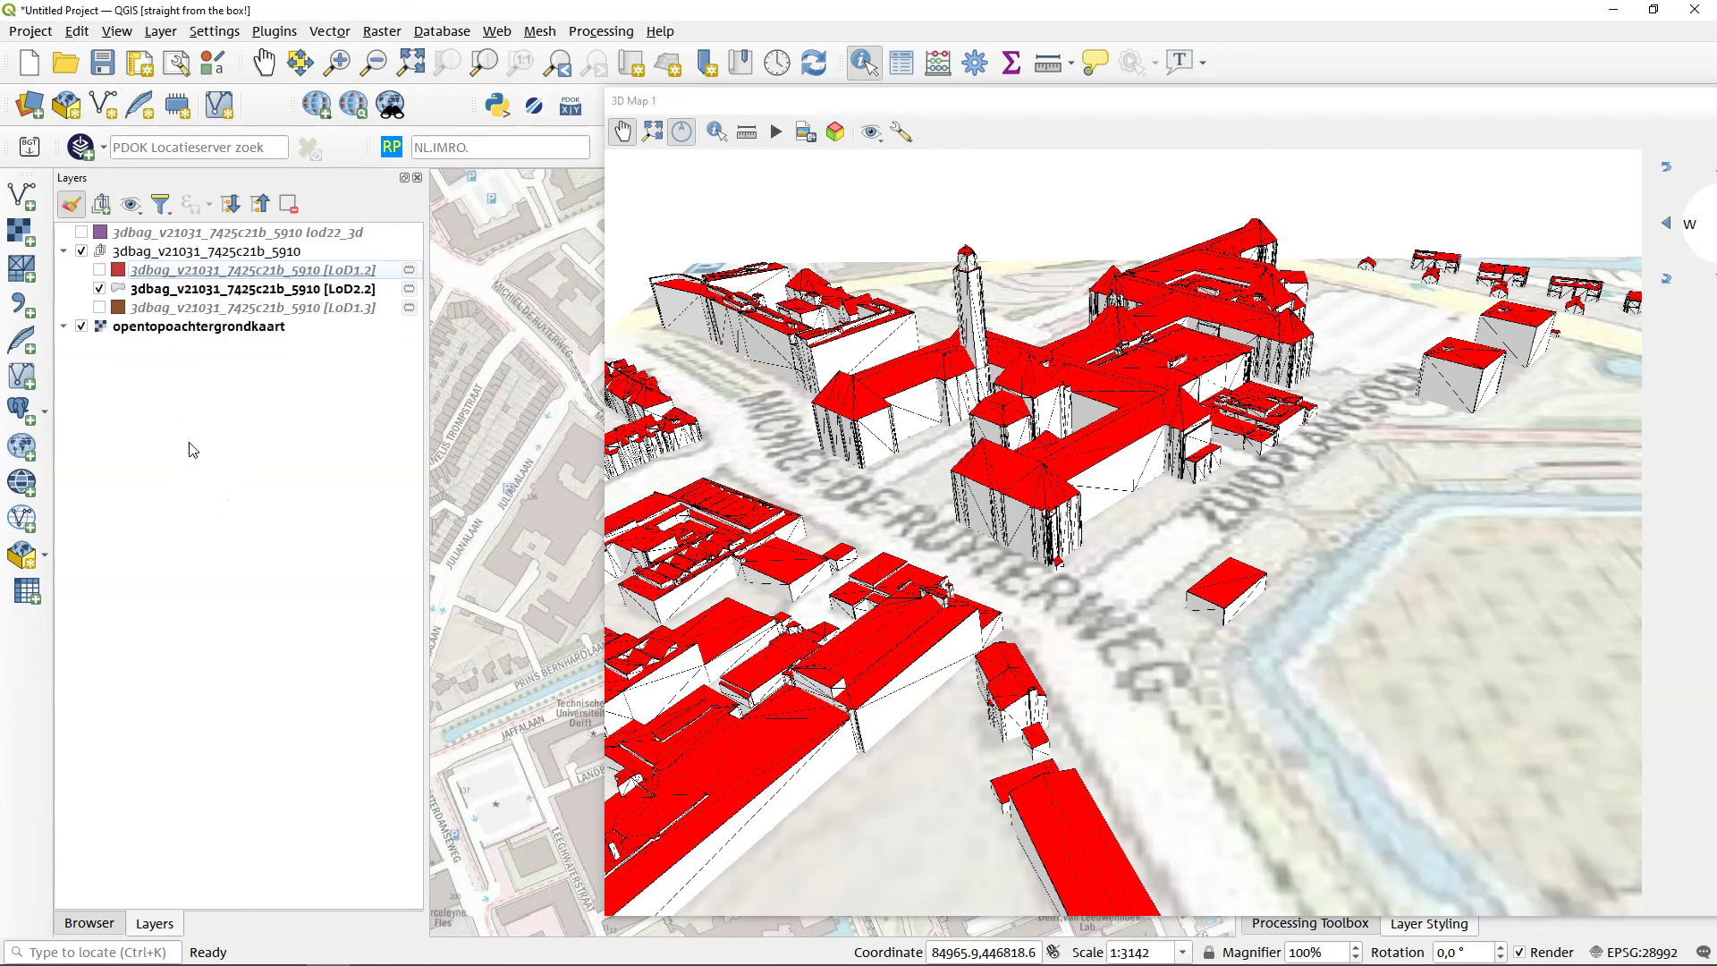
- Examine the LoD2.2 buildings over the topographic background map from several directions, including the Mekelweg area and the tower complex
scroll(1030, 517, down, 2)
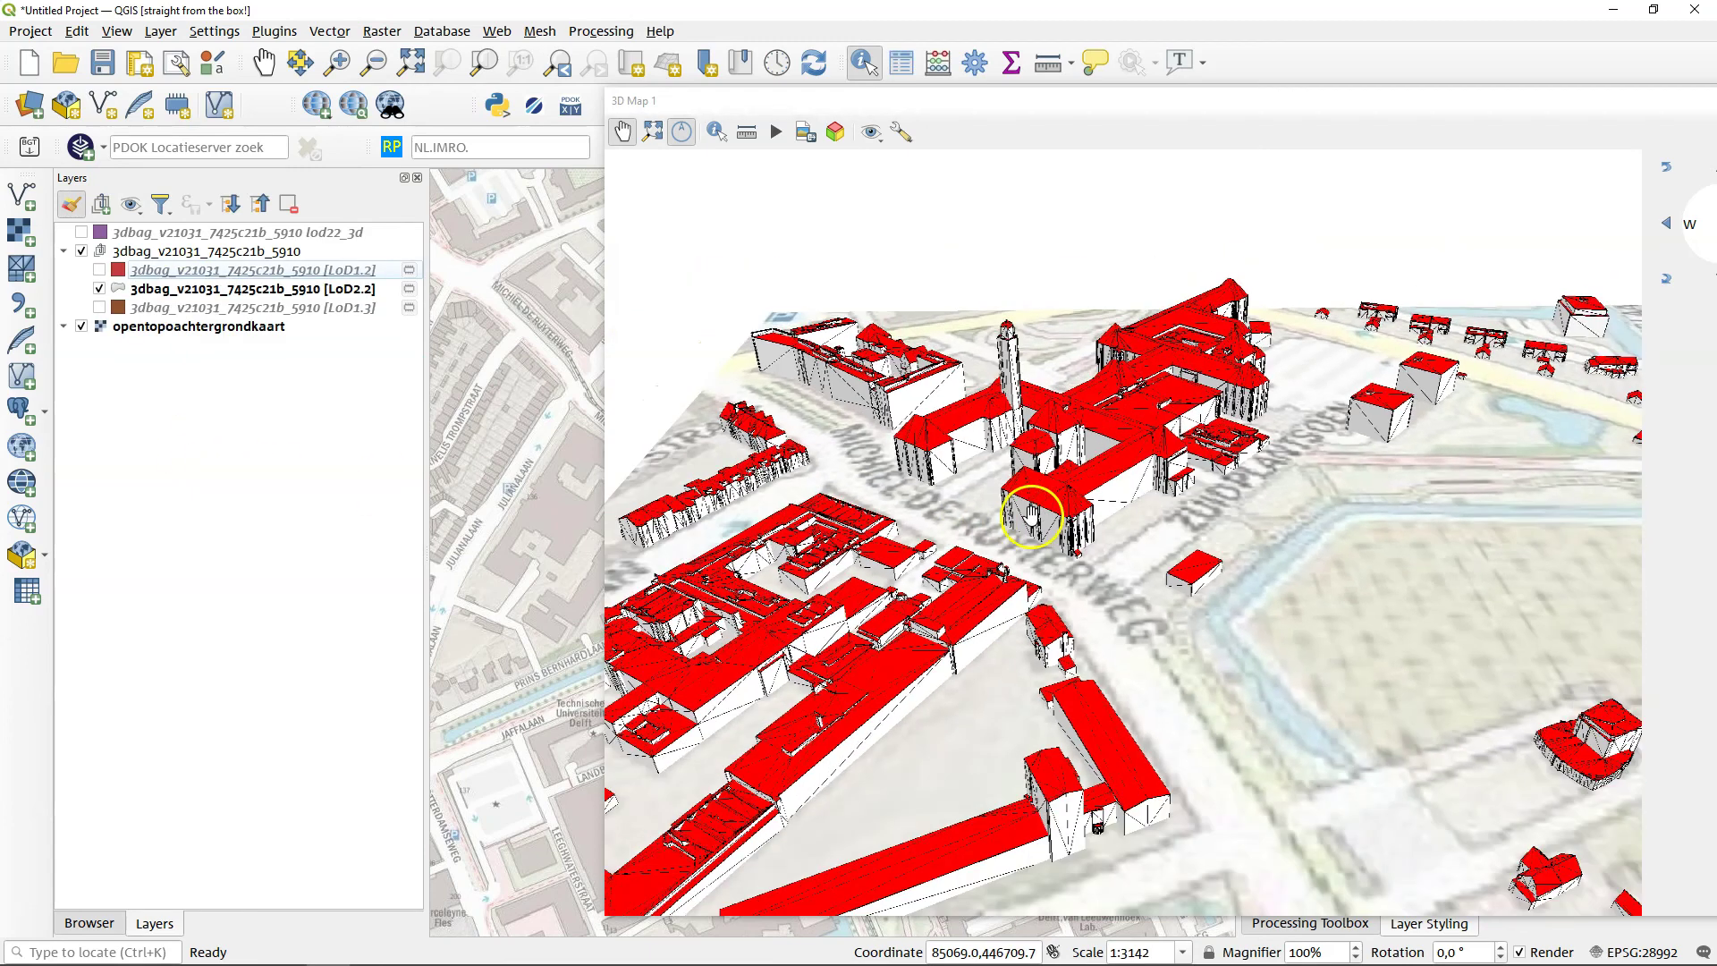
drag(1160, 547, 1225, 675)
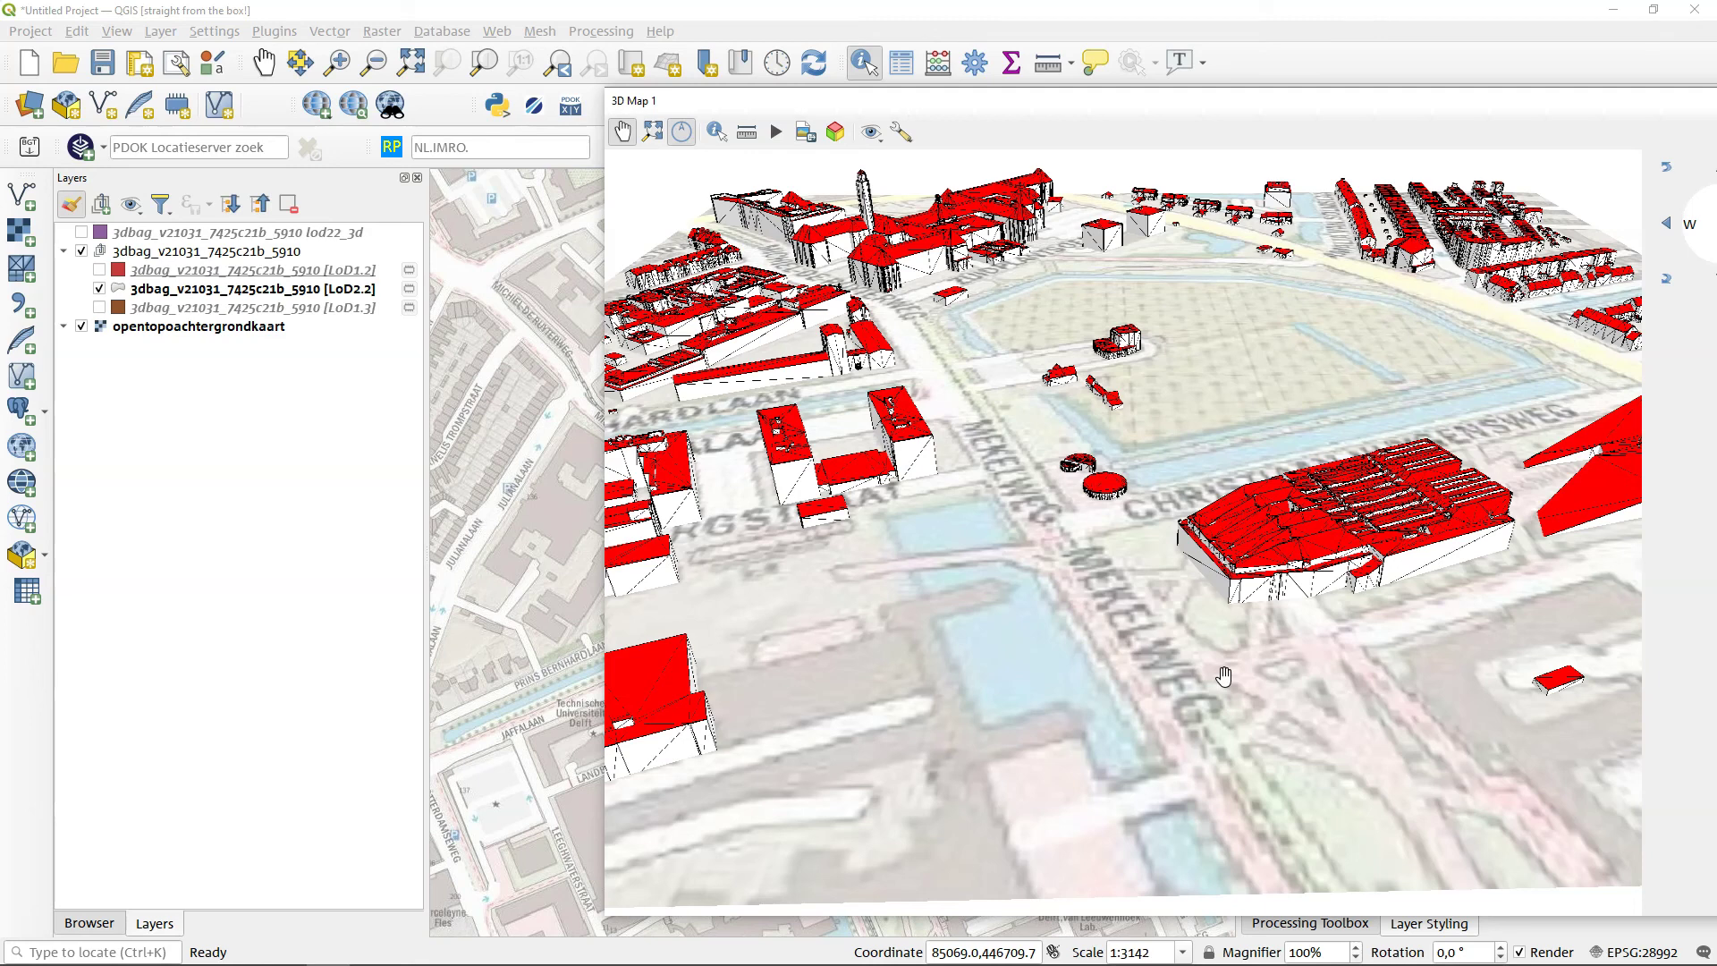
drag(1276, 98, 908, 83)
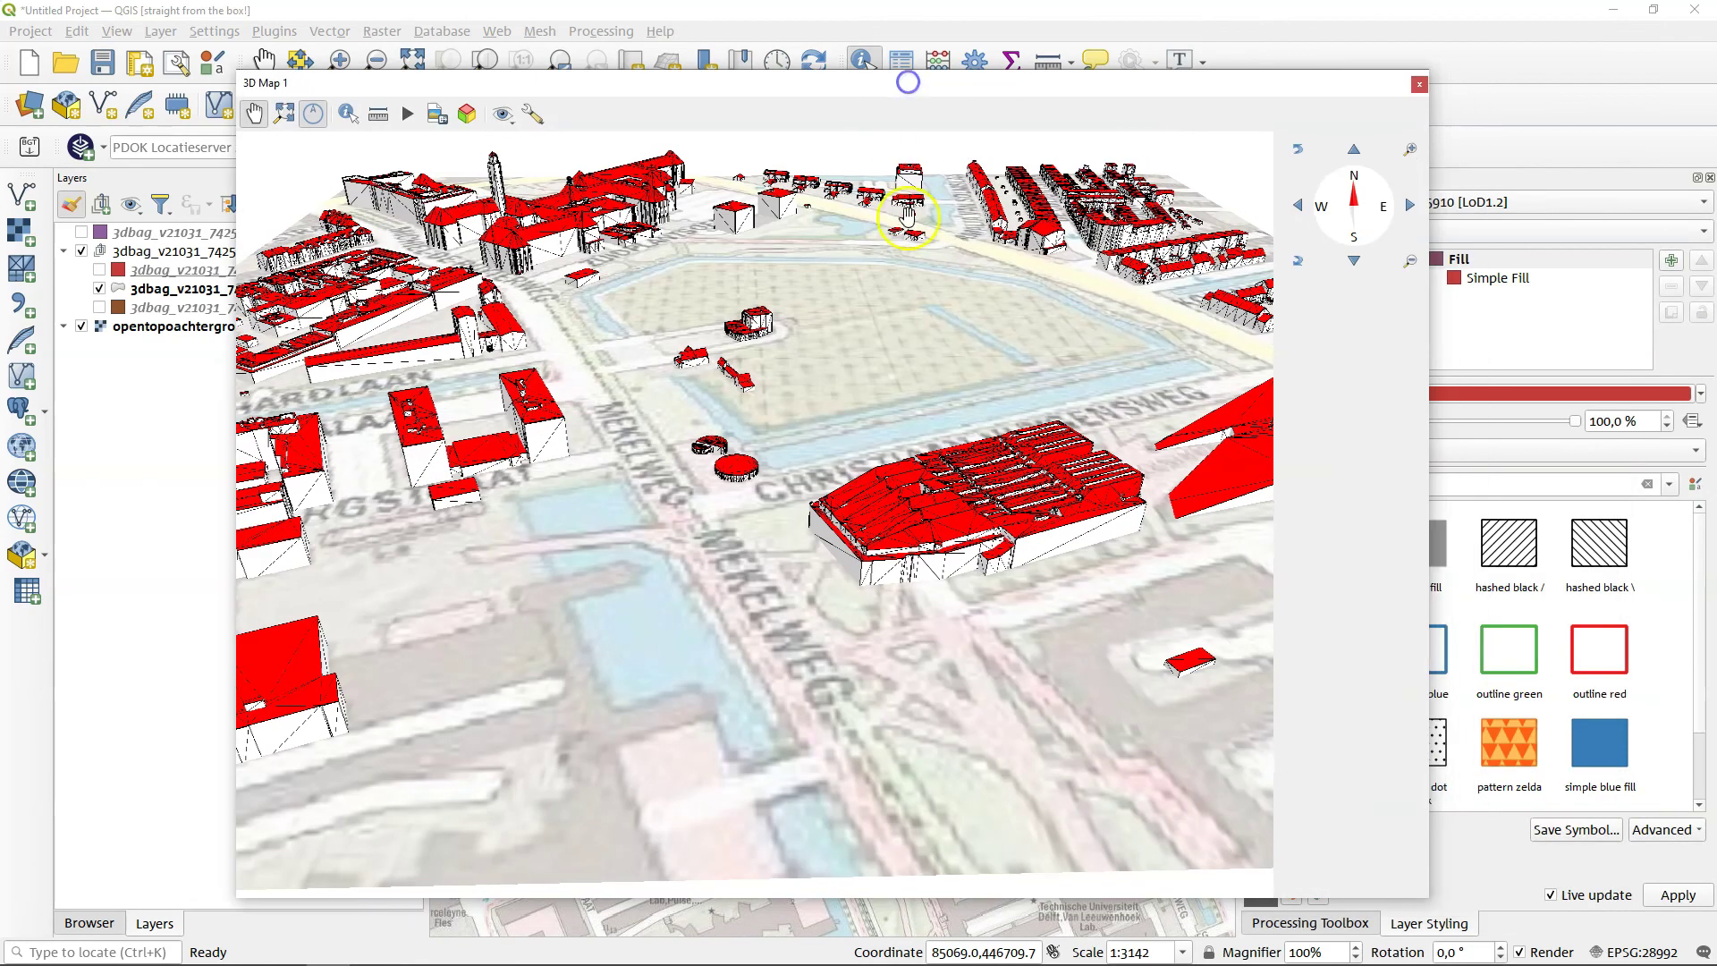
drag(738, 483, 993, 673)
drag(1009, 415, 1026, 582)
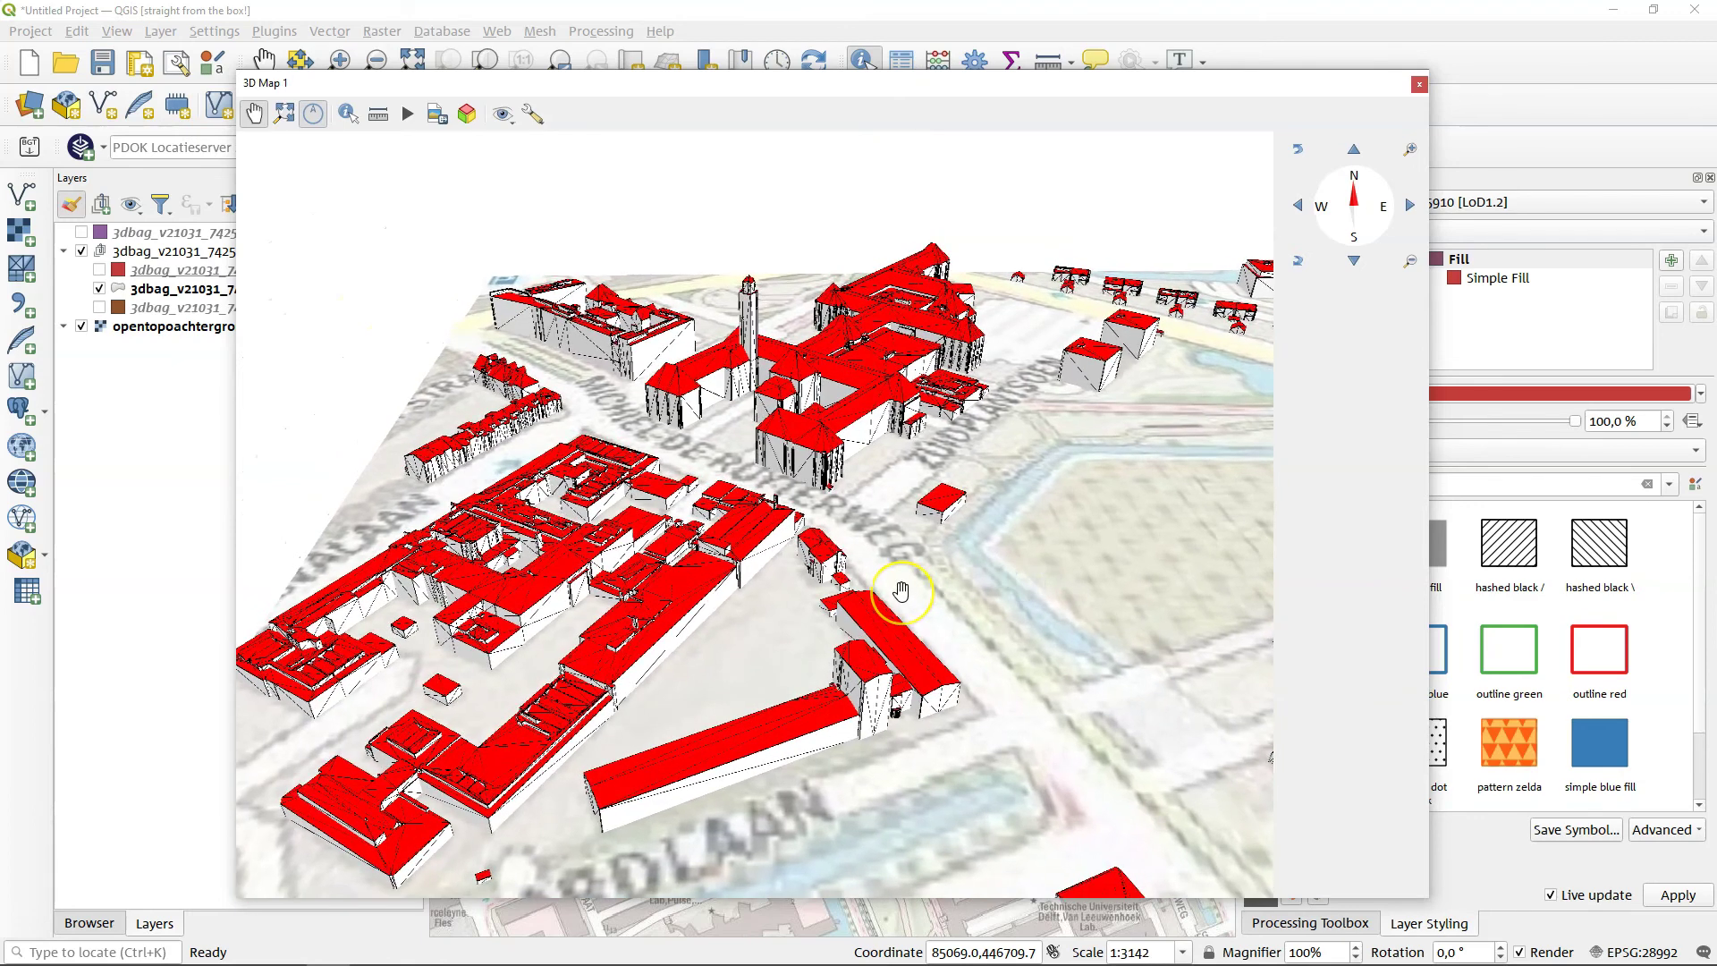
drag(1019, 642, 919, 467)
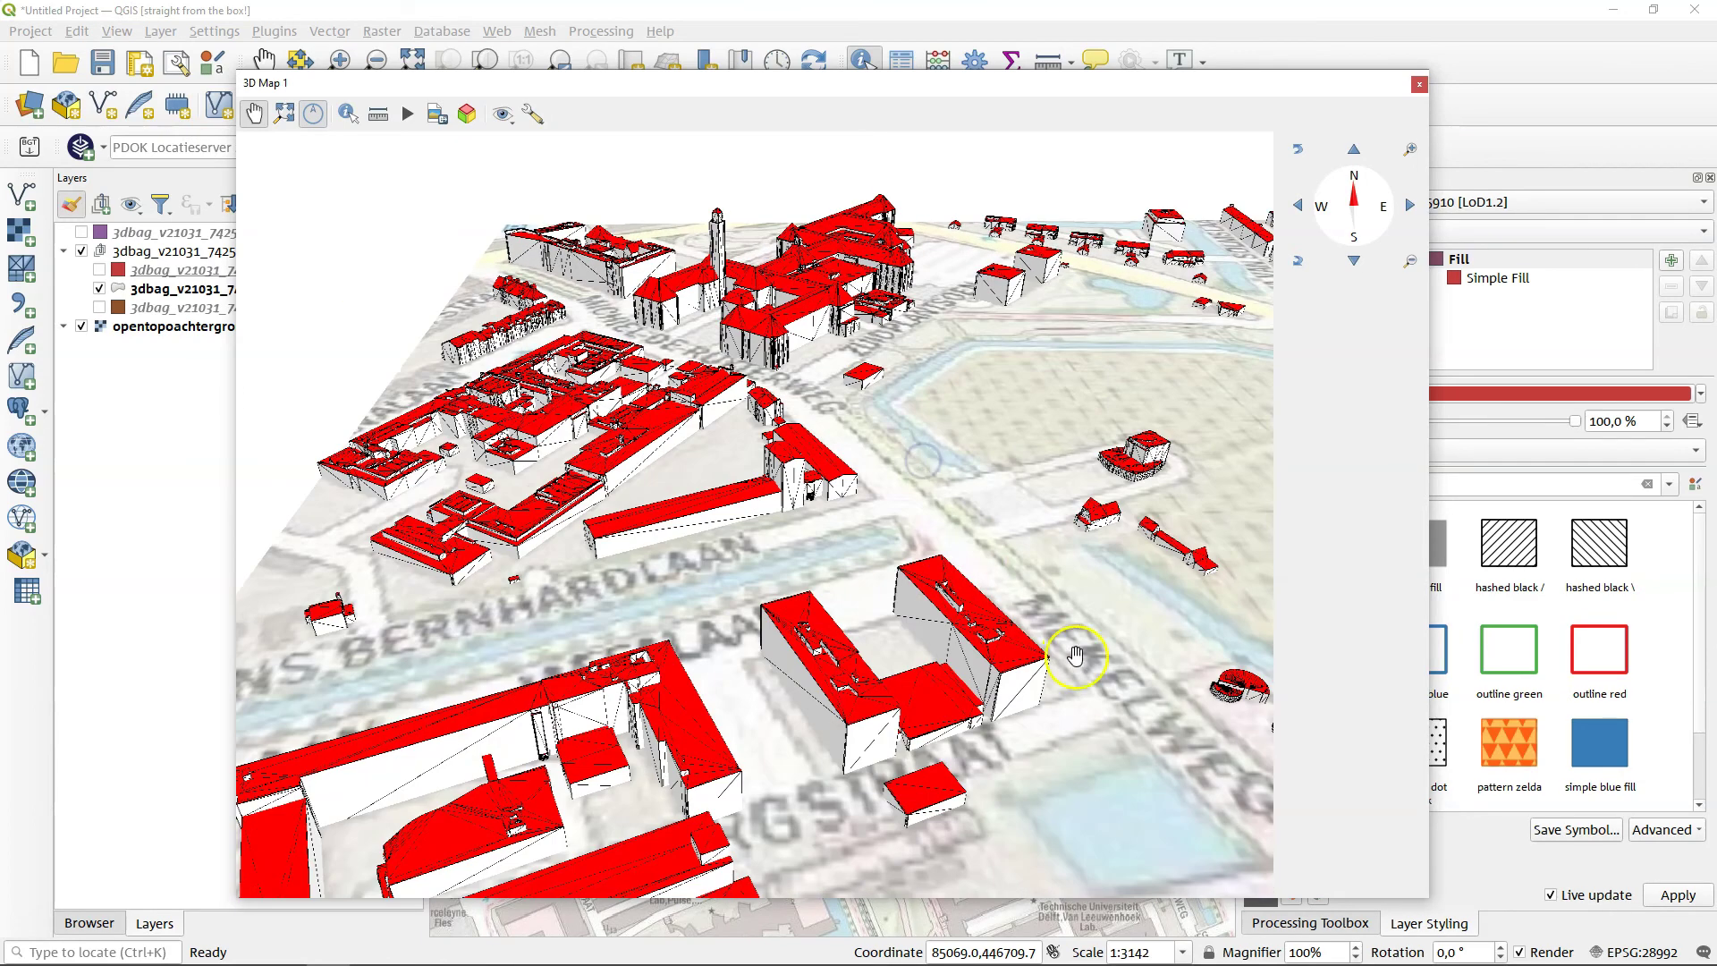
drag(1119, 660, 1118, 466)
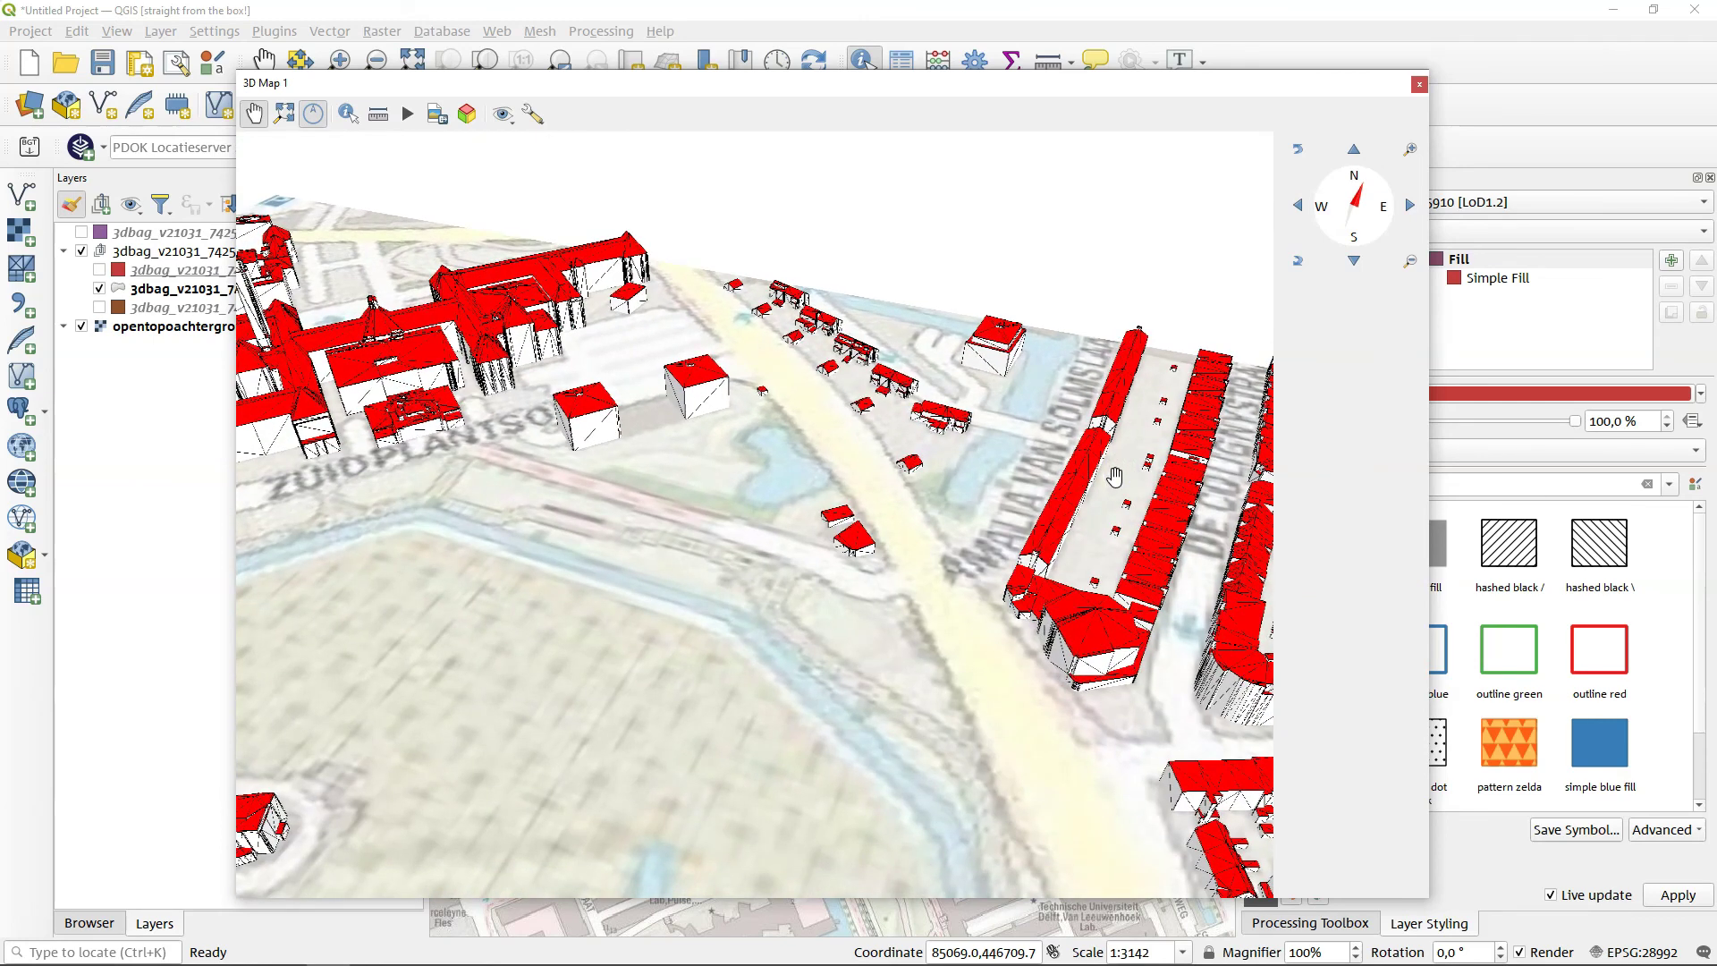
drag(993, 571, 1087, 657)
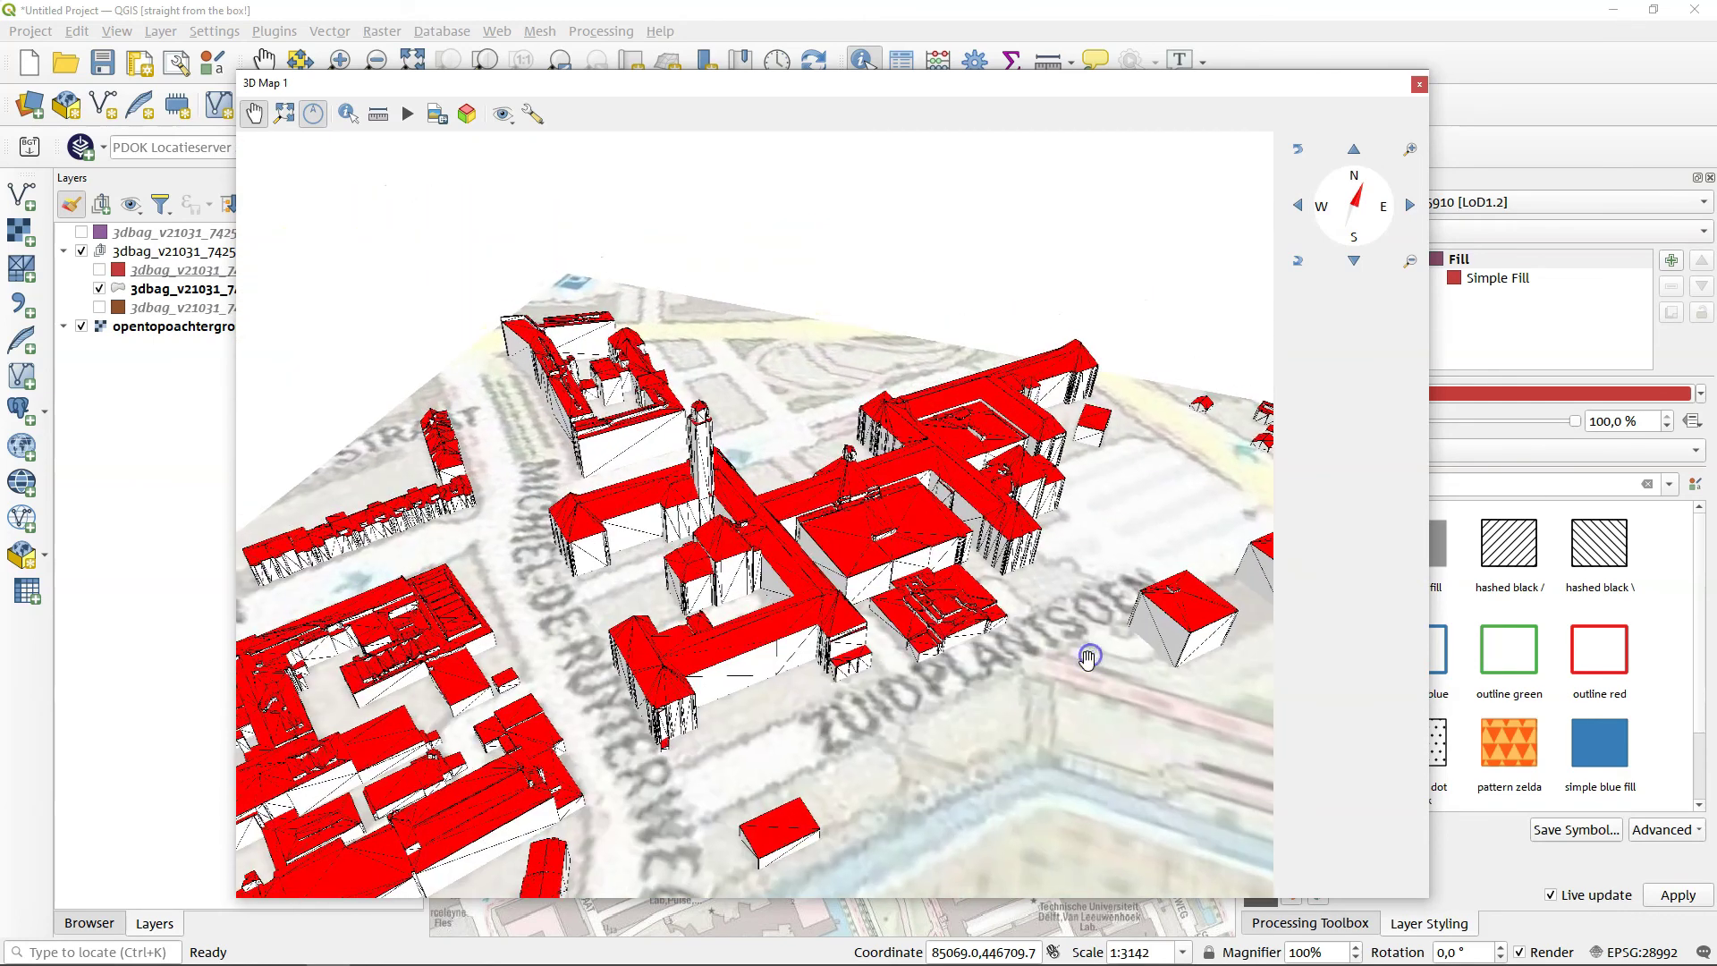